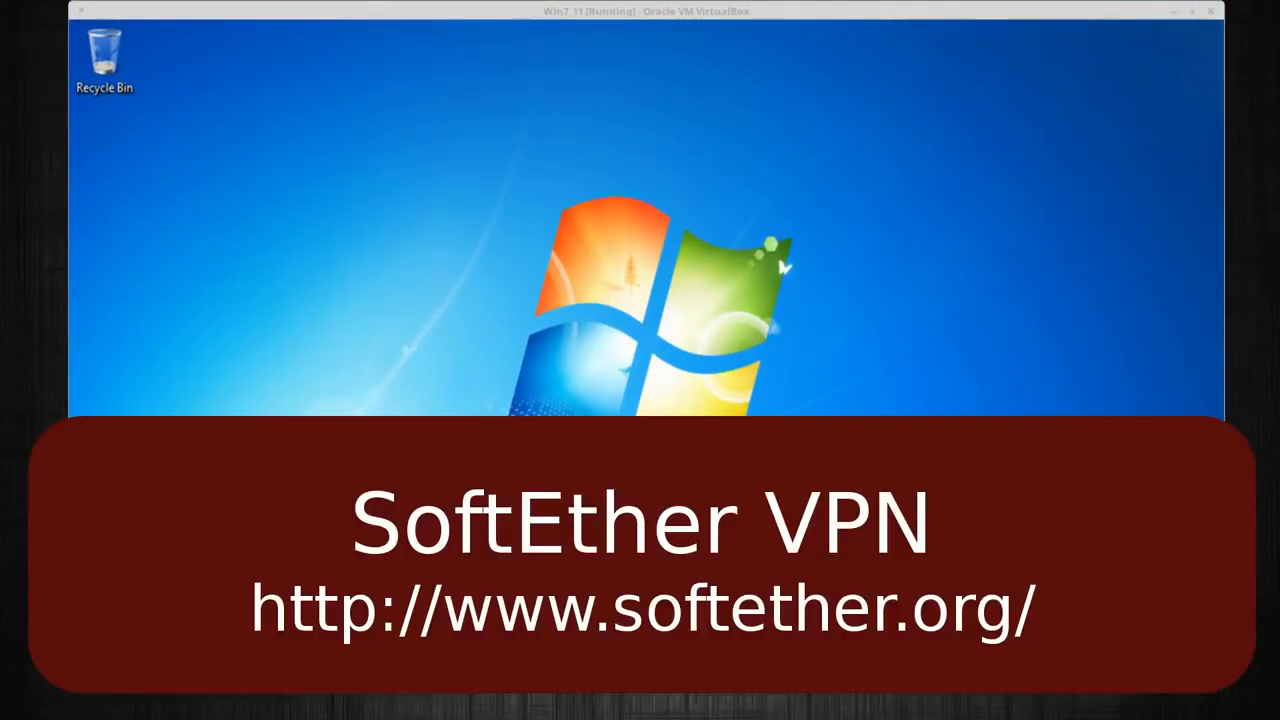
Launch Firefox from the Windows 7 desktop inside the VirtualBox VM
{"action": "left_click", "coordinate": [335, 650]}
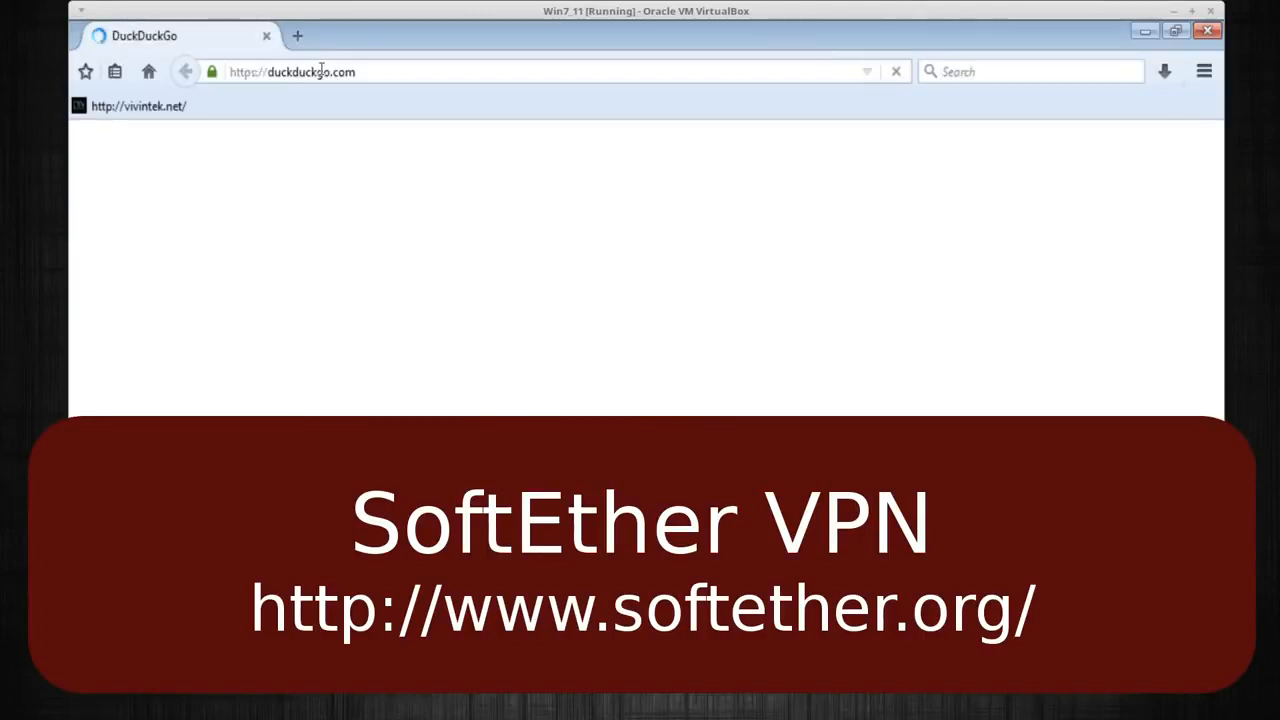
Load softether.org in Firefox by entering it in the address bar
{"action": "left_click", "coordinate": [293, 72]}
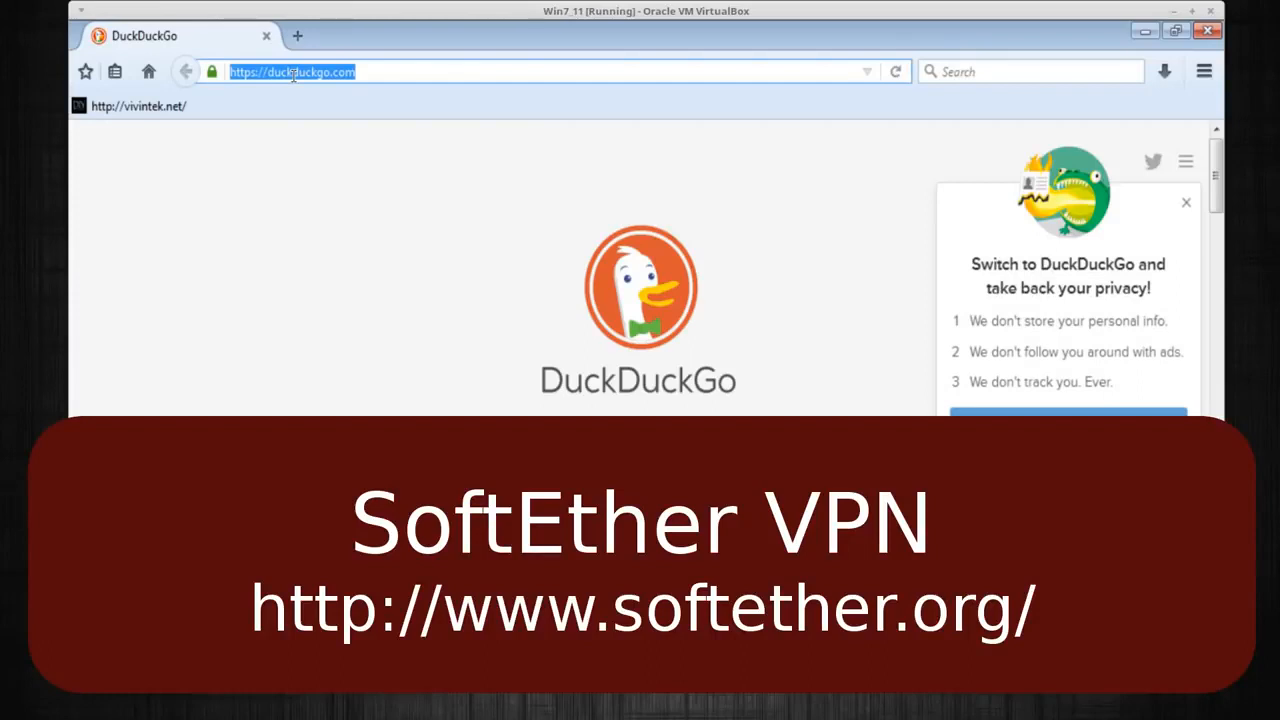
{"action": "type", "text": "so"}
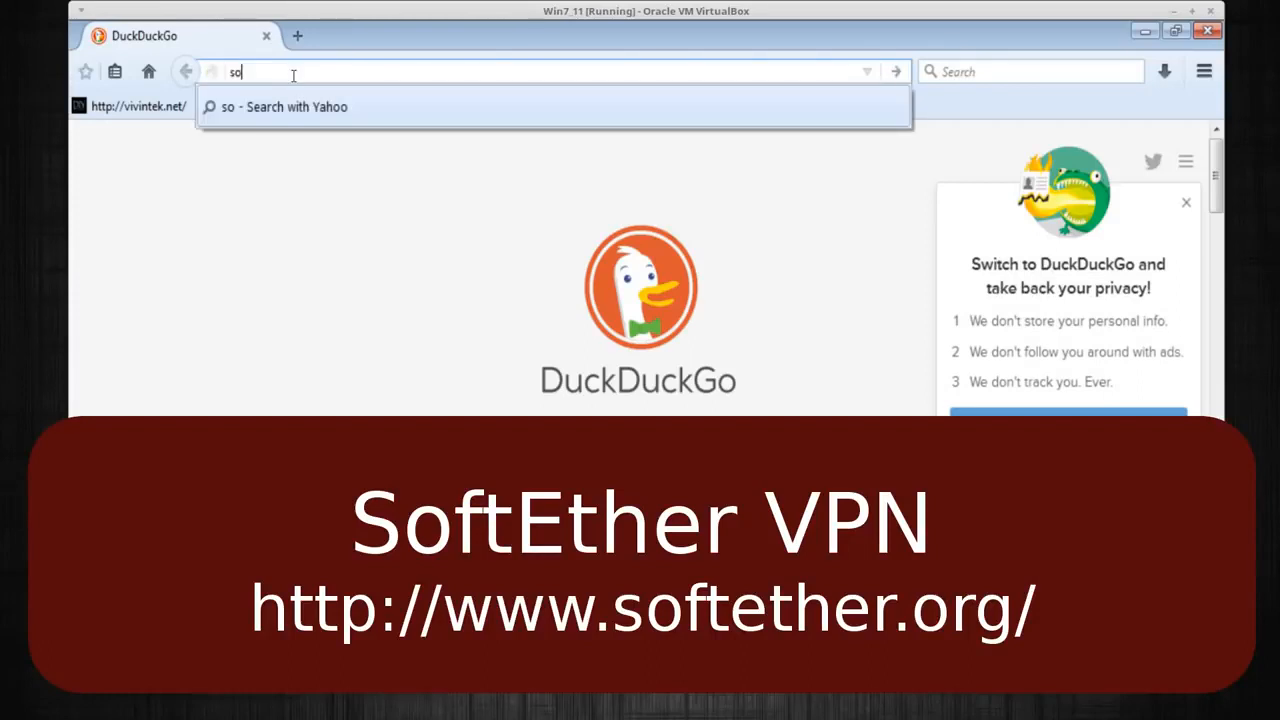
{"action": "type", "text": "fte"}
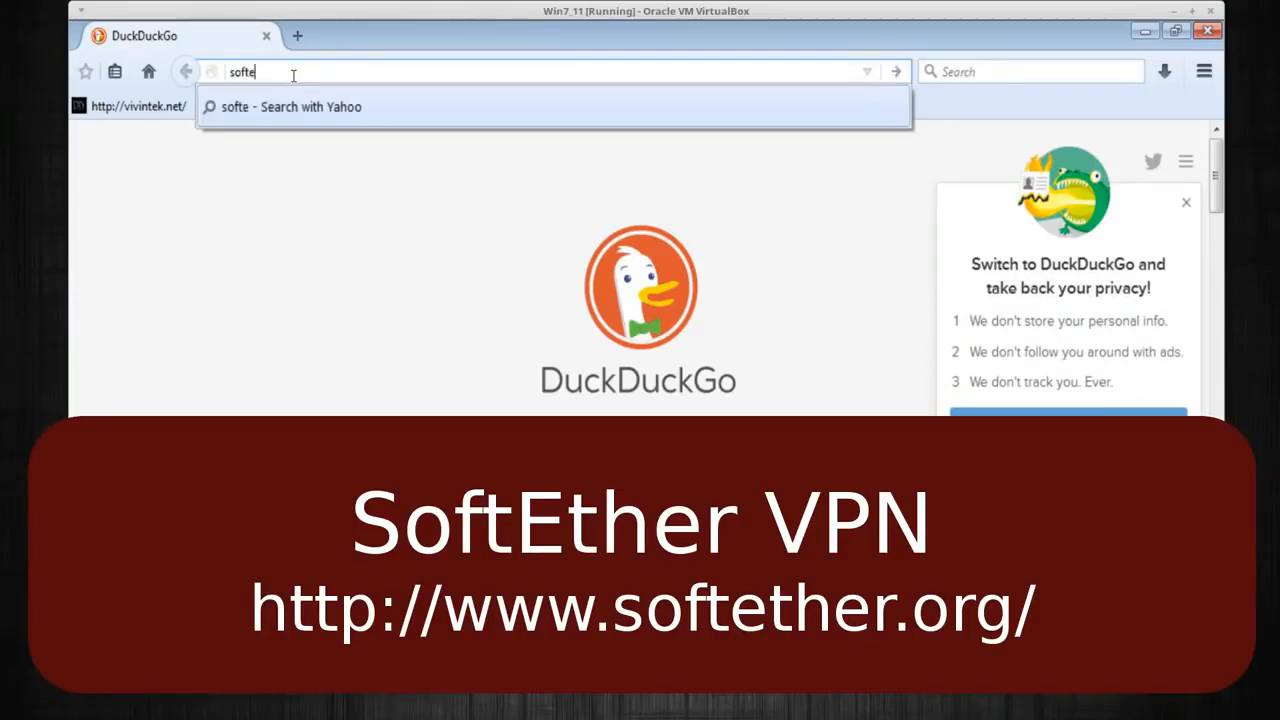
{"action": "type", "text": "ther.o"}
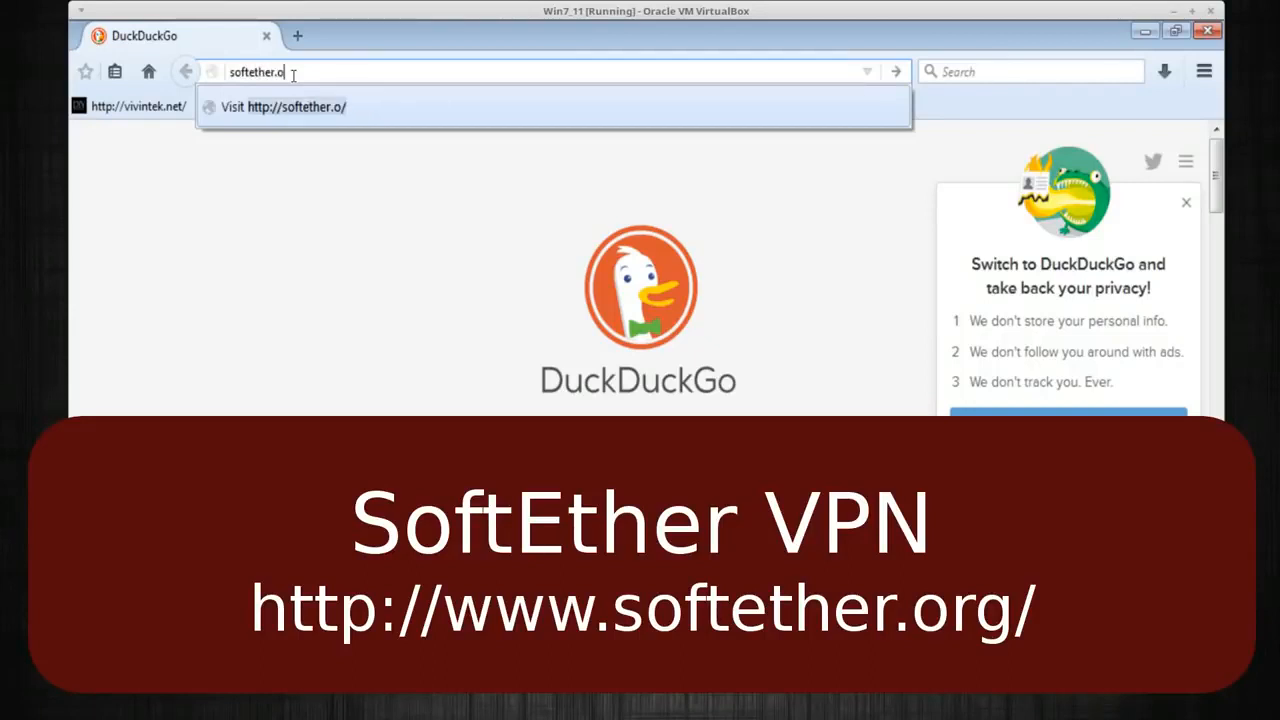
{"action": "type", "text": "rg"}
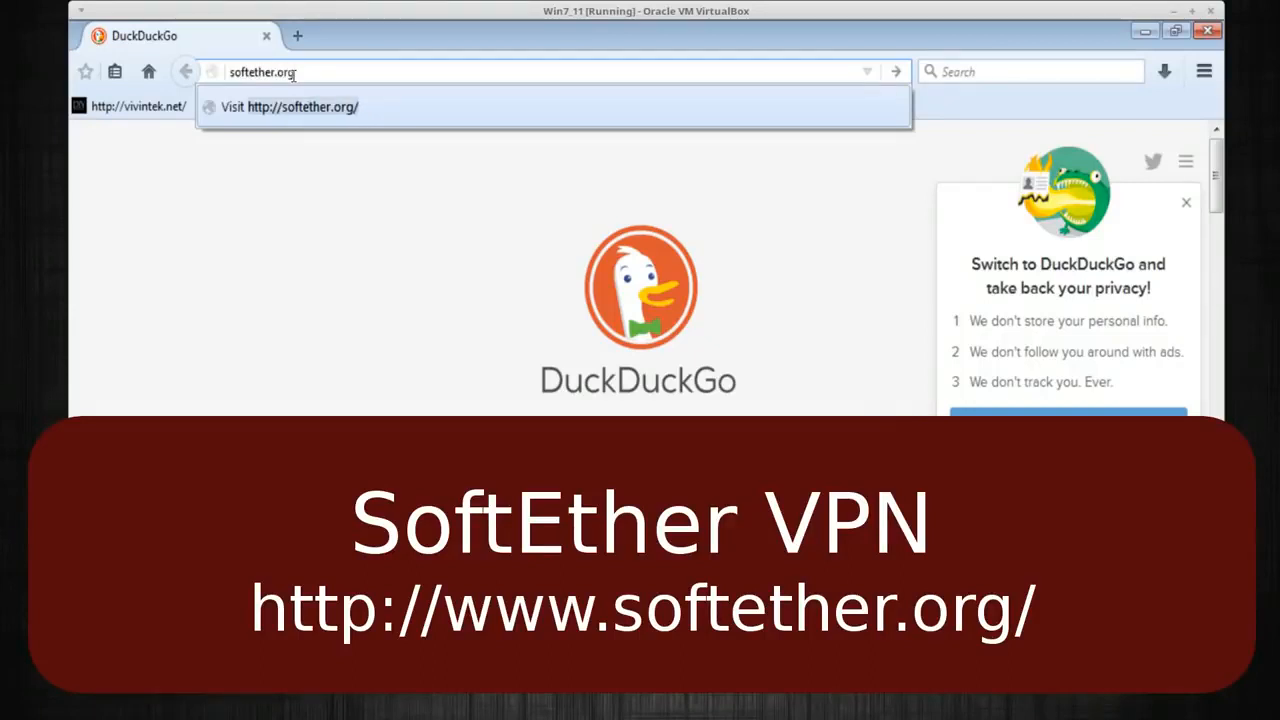
{"action": "key", "text": "Return"}
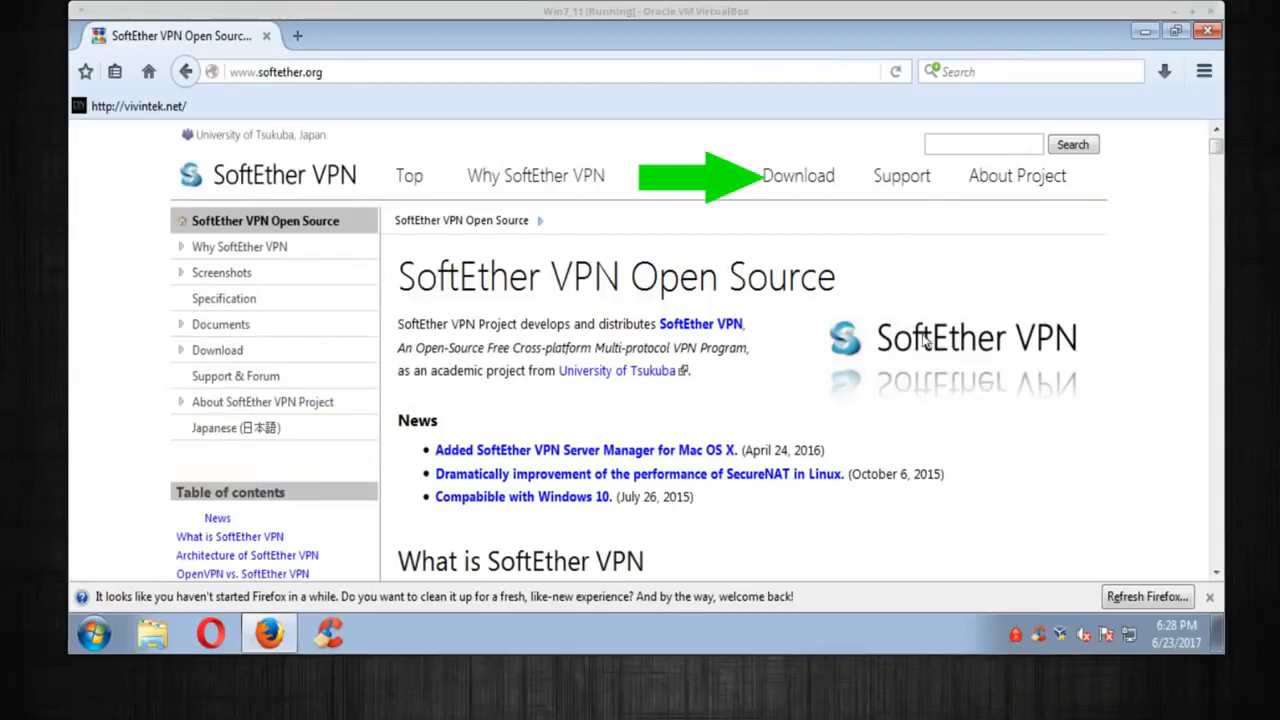
Open the SoftEther Download Center in a new tab from the Download SoftEther VPN page
{"action": "mouse_move", "coordinate": [786, 180]}
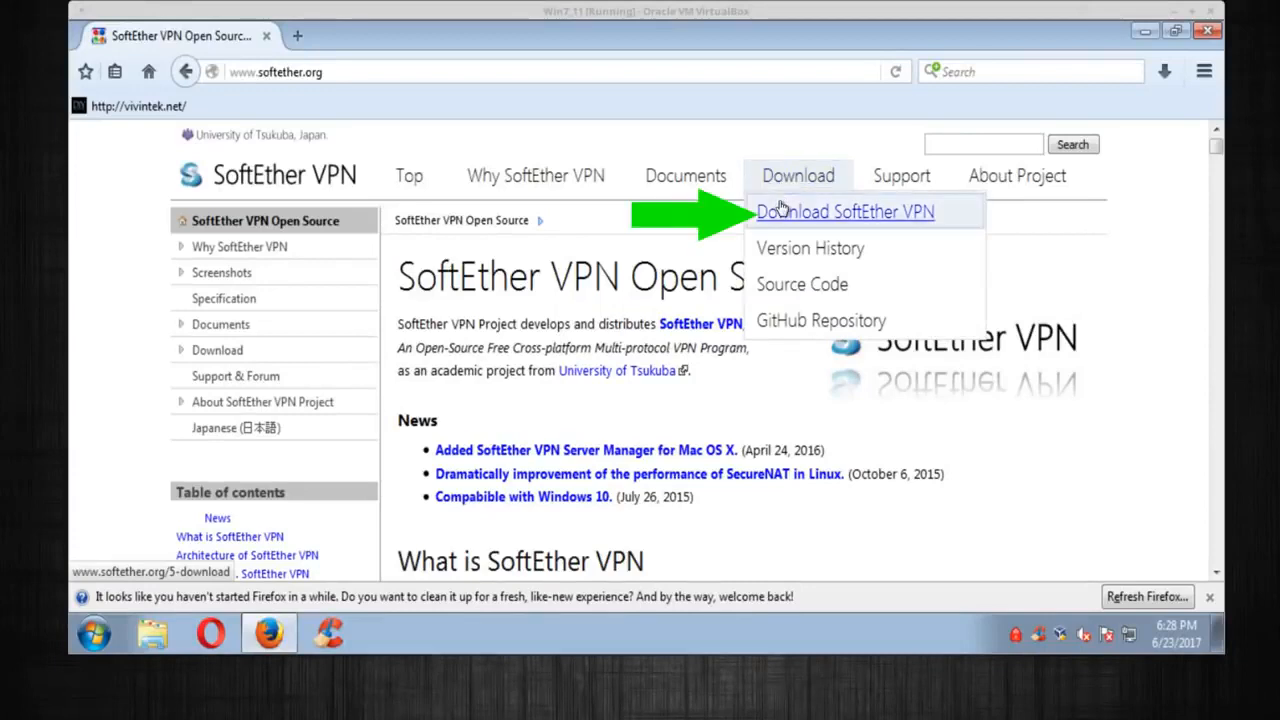
{"action": "left_click", "coordinate": [806, 214]}
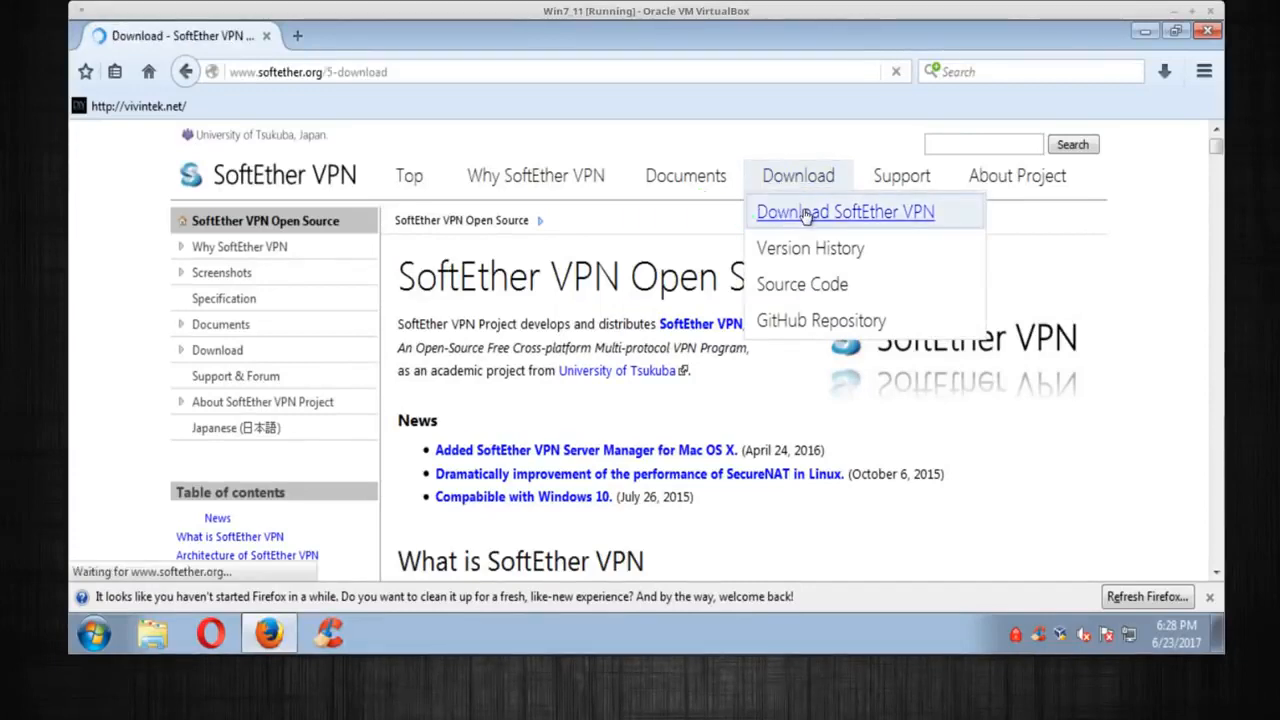
{"action": "scroll", "coordinate": [822, 318], "scroll_direction": "down", "scroll_amount": 5}
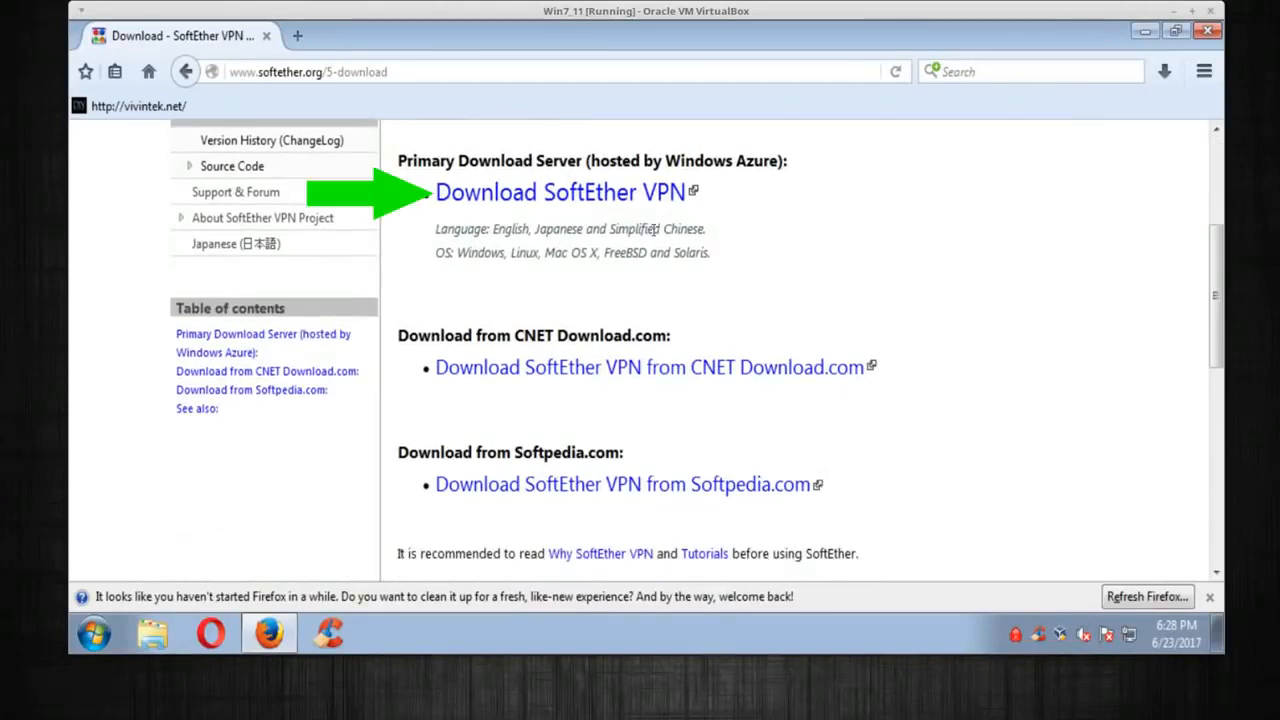
{"action": "left_click", "coordinate": [582, 208]}
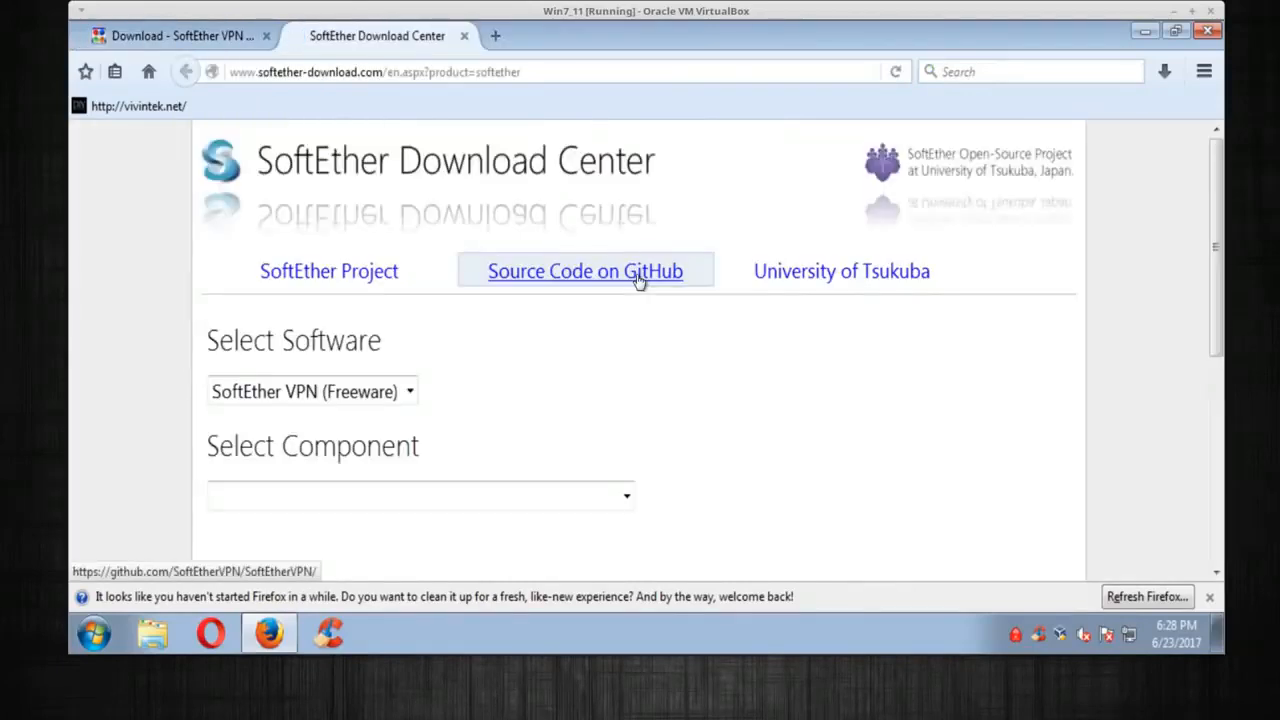
Choose SoftEther VPN Server Manager for Windows as the component and Windows as the platform
{"action": "scroll", "coordinate": [685, 289], "scroll_direction": "down", "scroll_amount": 2}
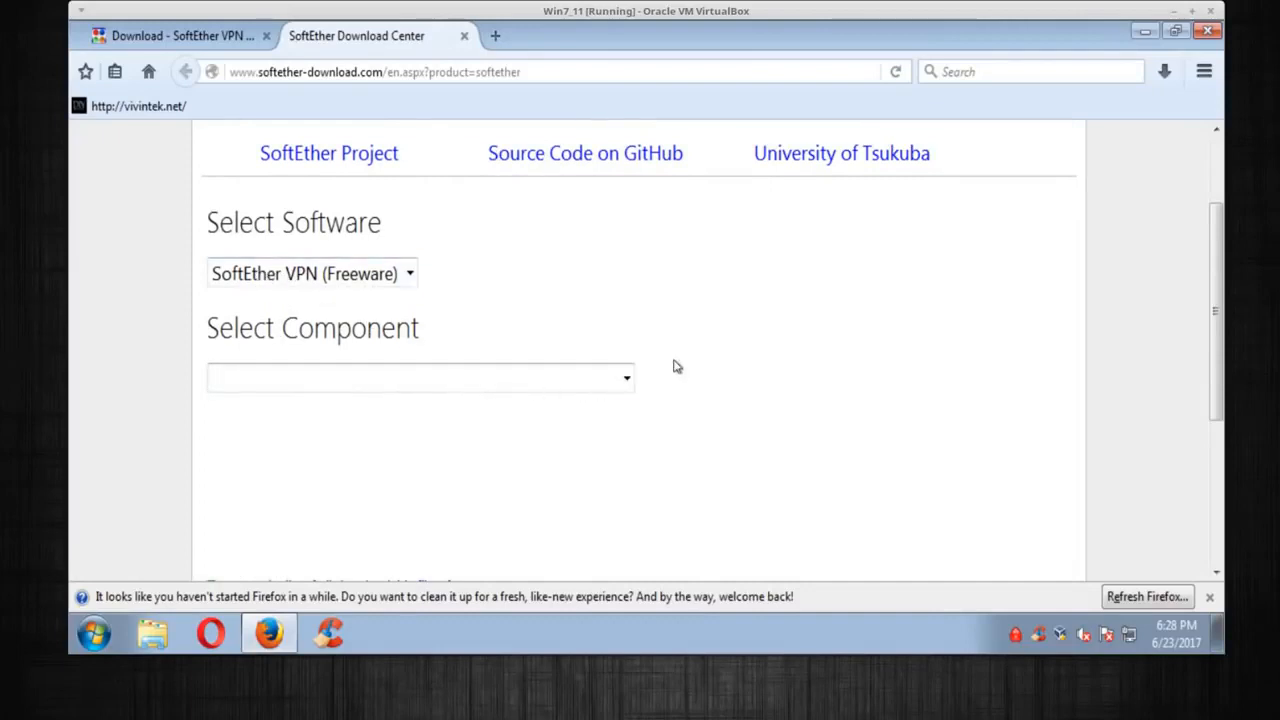
{"action": "scroll", "coordinate": [700, 355], "scroll_direction": "down", "scroll_amount": 2}
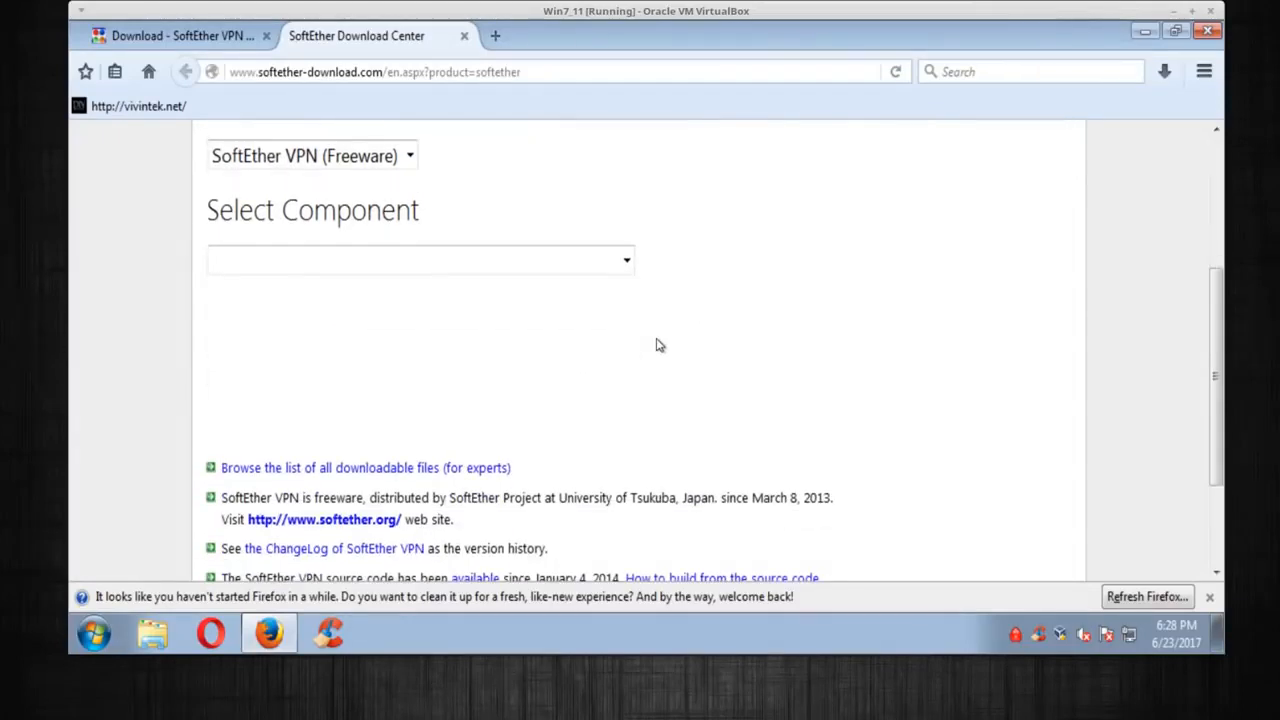
{"action": "left_click", "coordinate": [628, 262]}
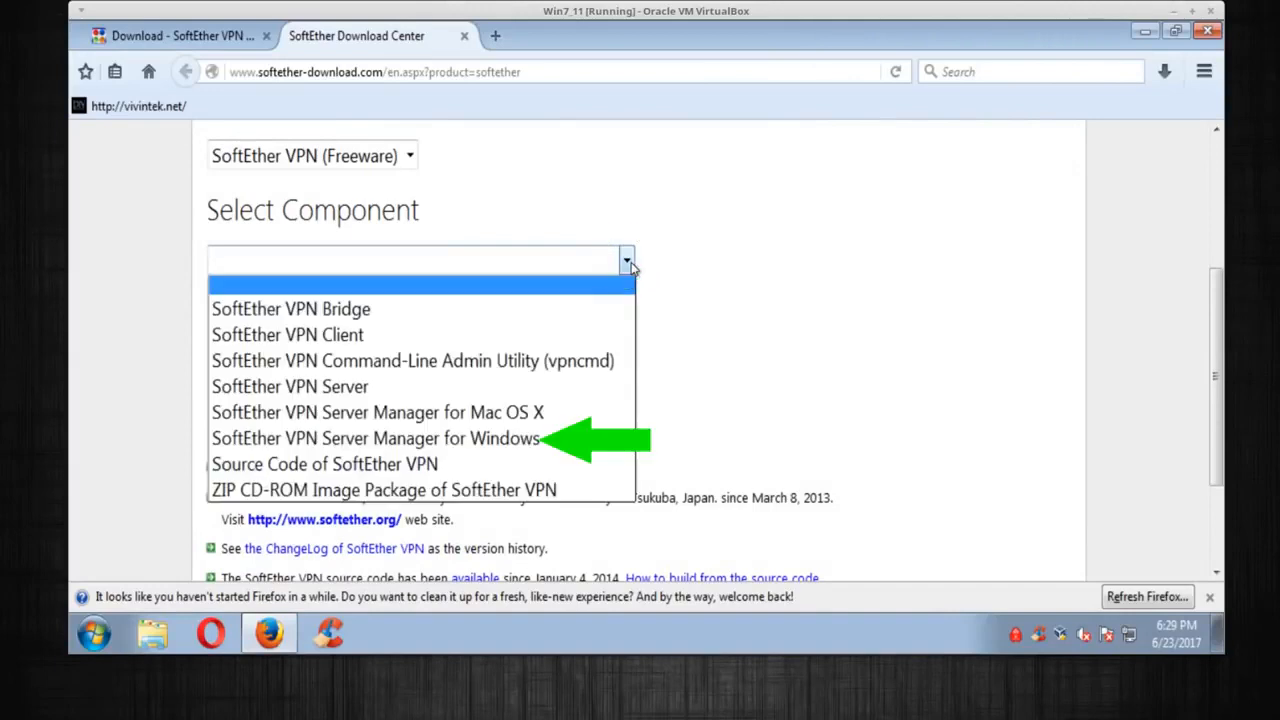
{"action": "left_click", "coordinate": [312, 449]}
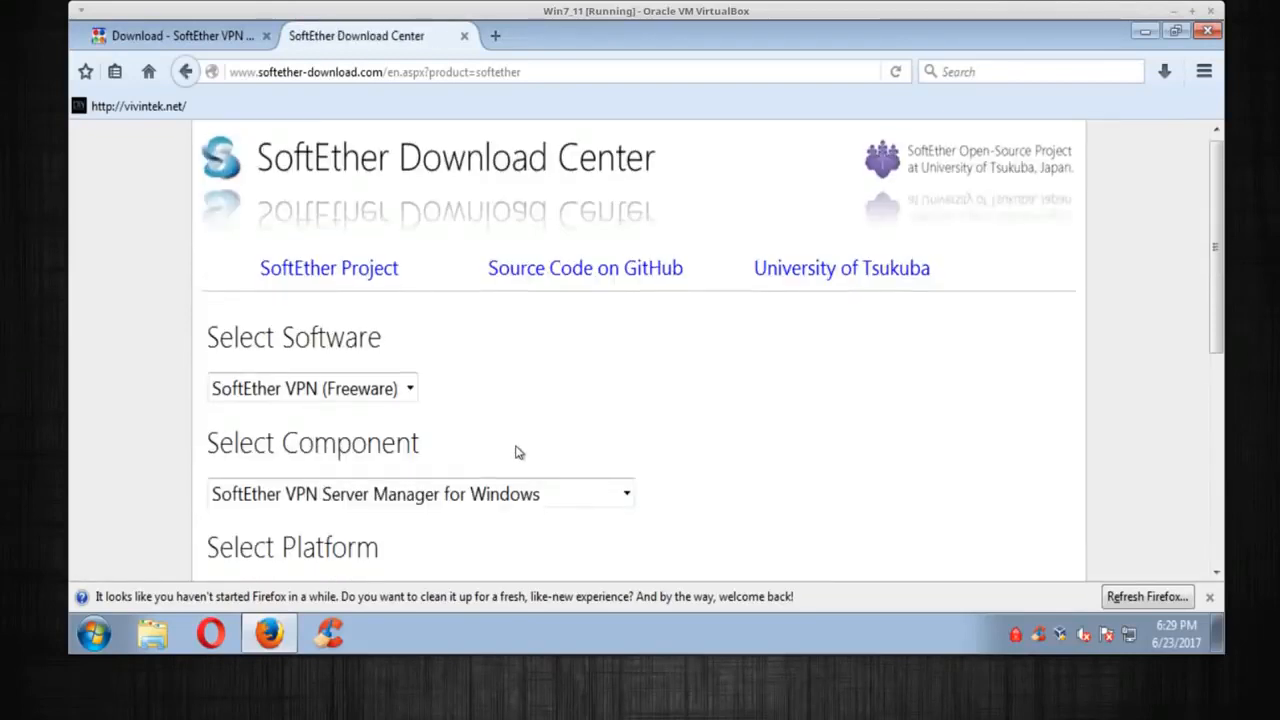
{"action": "scroll", "coordinate": [517, 450], "scroll_direction": "down", "scroll_amount": 4}
{"action": "left_click", "coordinate": [531, 366]}
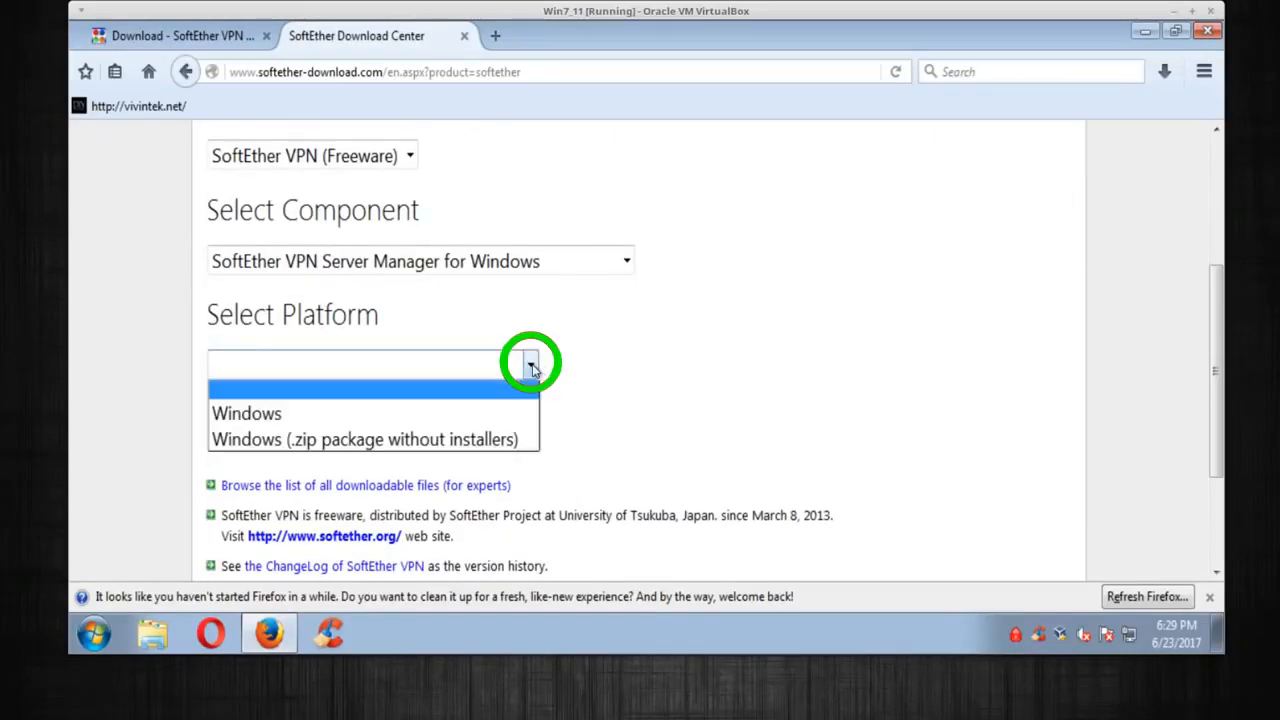
{"action": "left_click", "coordinate": [367, 416]}
Start downloading the SoftEther VPN Server and VPN Bridge 4.22 installer
{"action": "scroll", "coordinate": [491, 405], "scroll_direction": "down", "scroll_amount": 7}
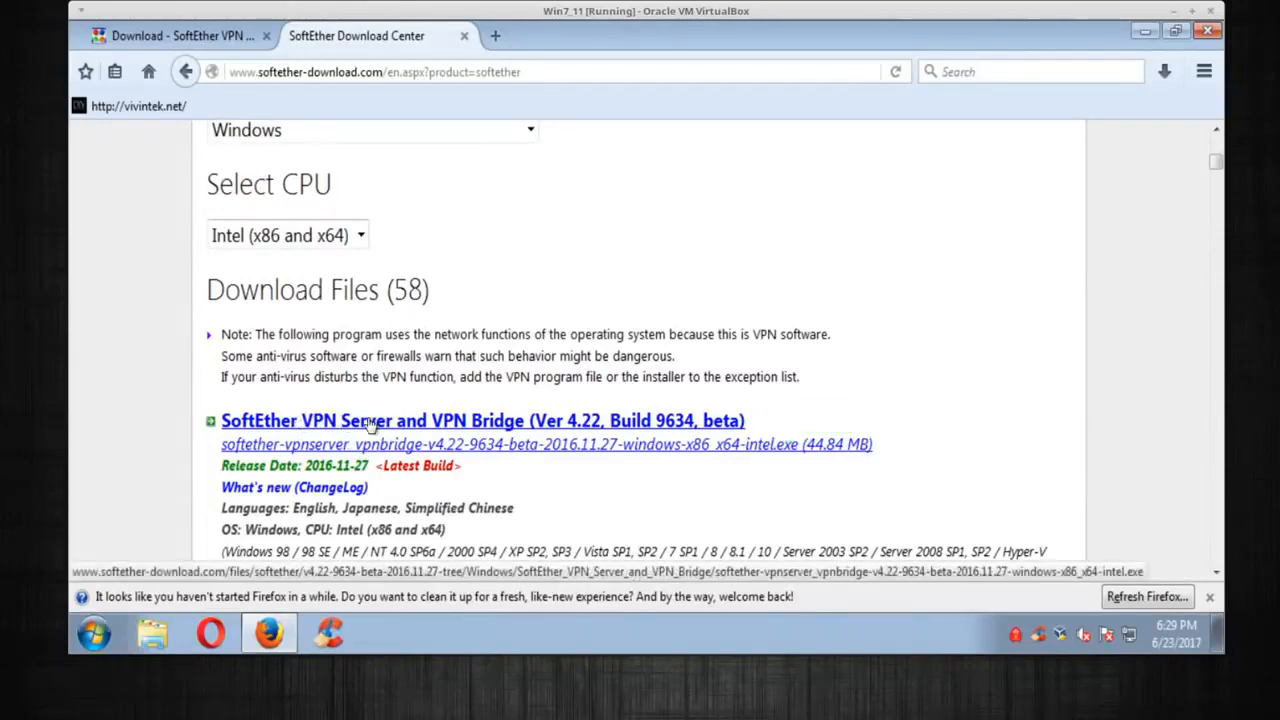
{"action": "left_click_drag", "start_coordinate": [303, 466], "coordinate": [361, 466]}
{"action": "left_click", "coordinate": [420, 437]}
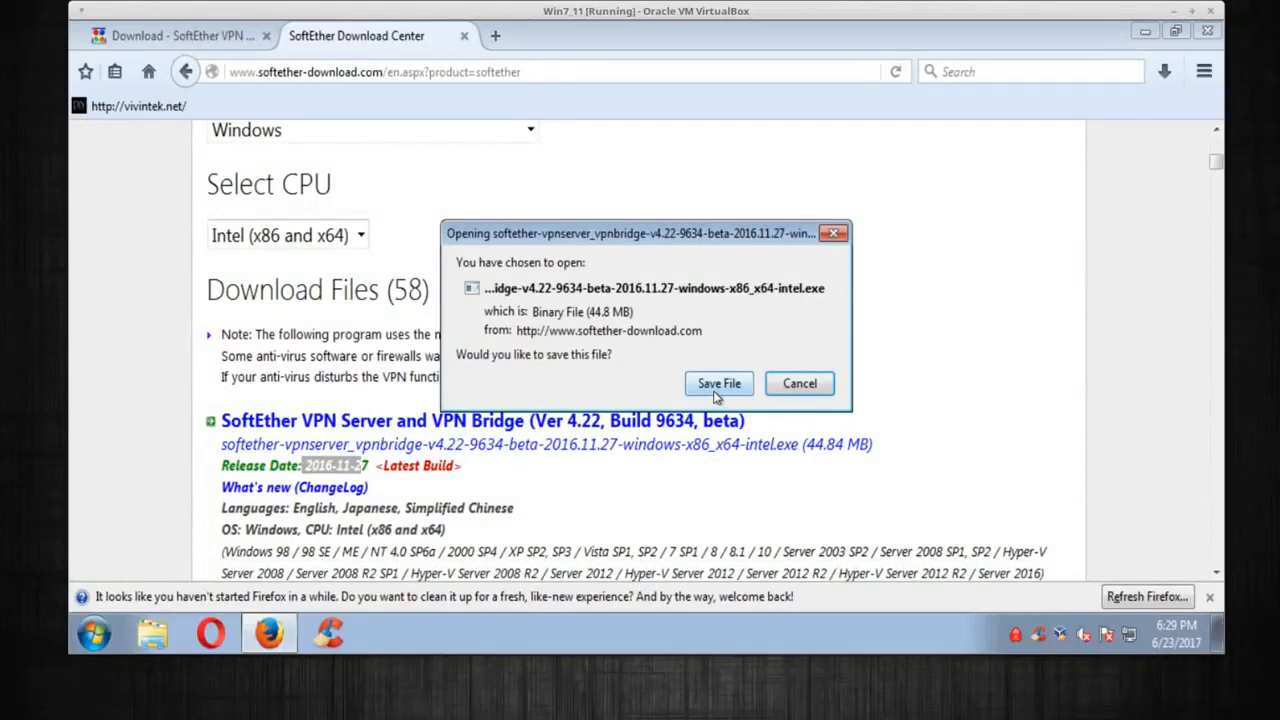
Save the 44.8 MB SoftEther installer to disk, then close Firefox
{"action": "left_click", "coordinate": [716, 386]}
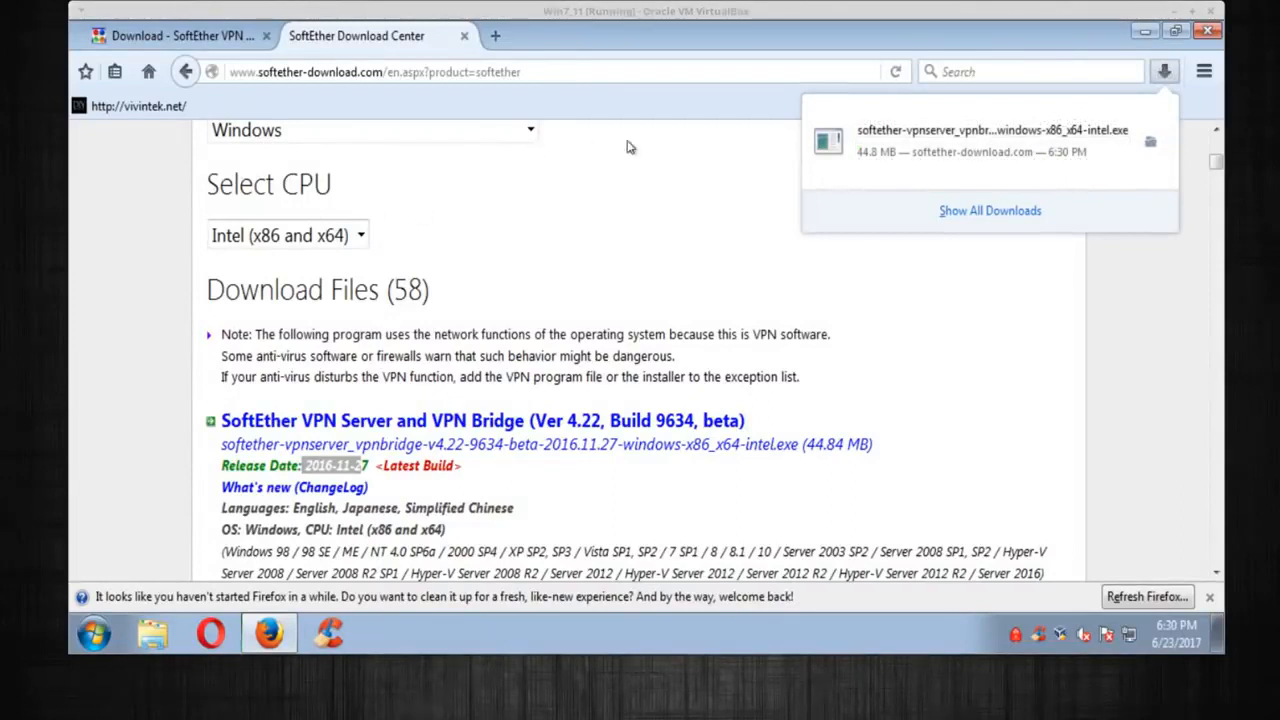
{"action": "left_click", "coordinate": [1040, 266]}
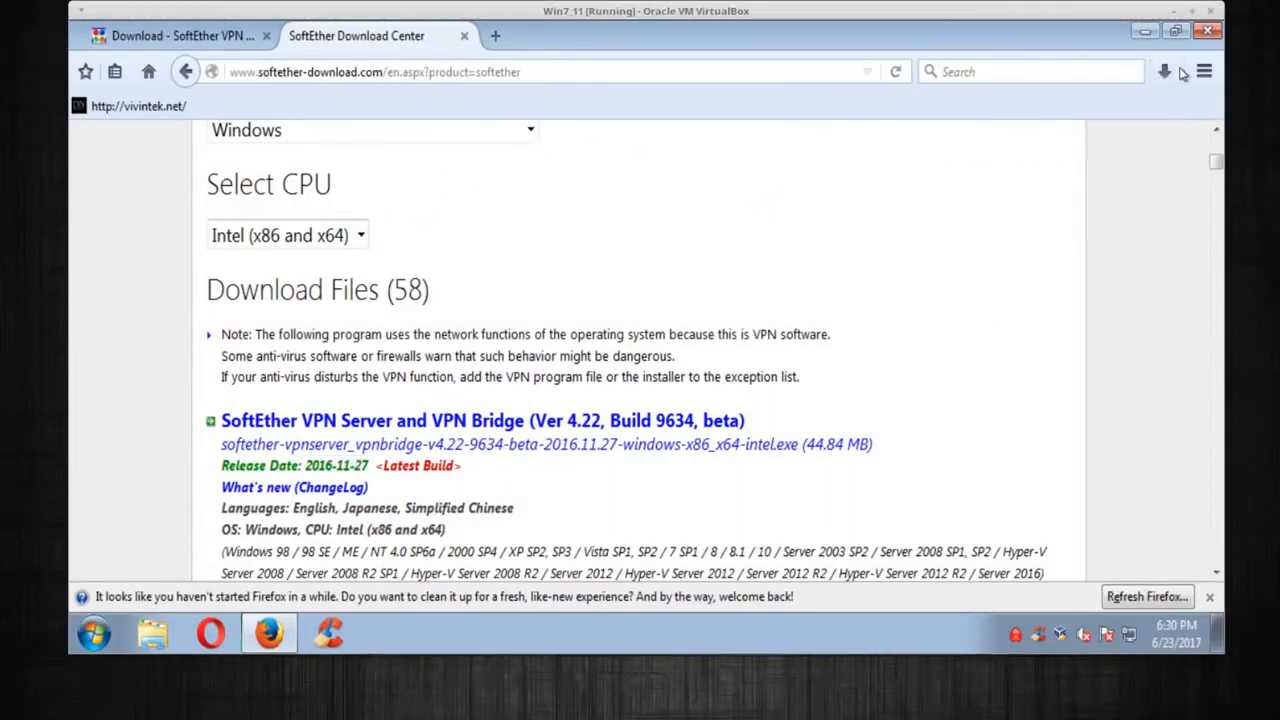
{"action": "left_click", "coordinate": [1208, 31]}
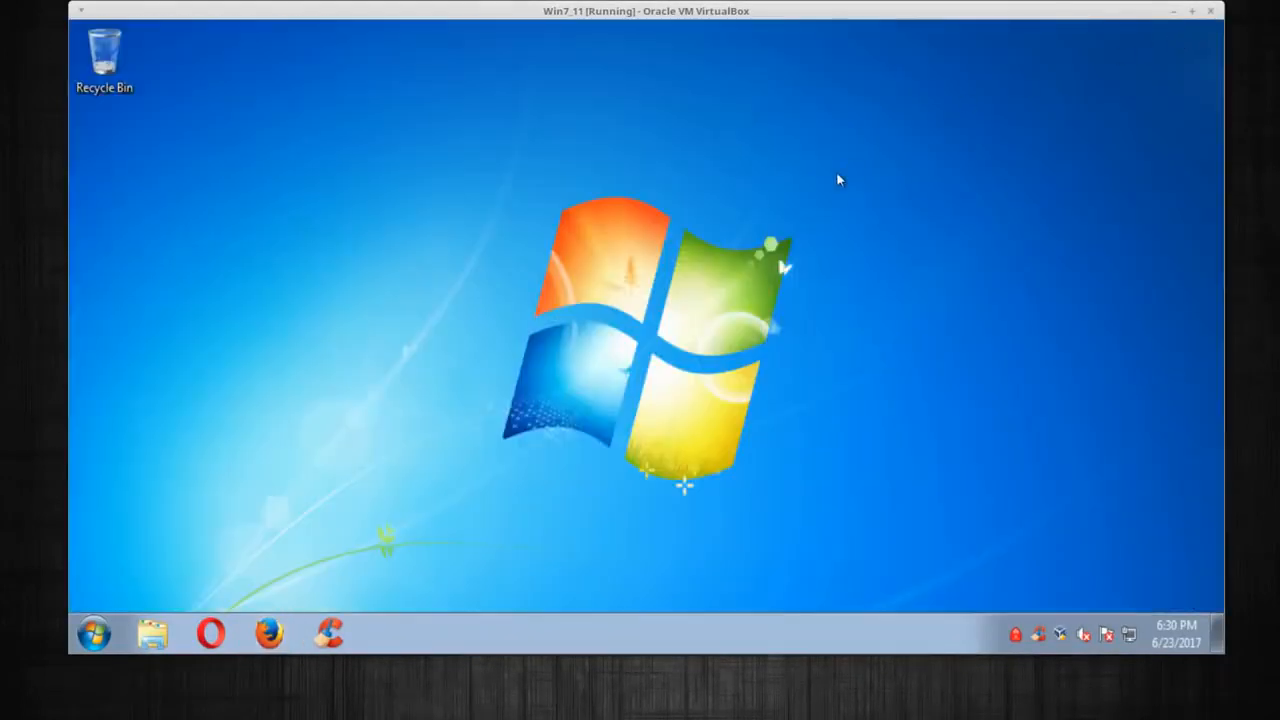
Show the Downloads folder in Windows Explorer, listing the softether-vpnserver_vpnbridge-v4.22 installer
{"action": "left_click", "coordinate": [153, 634]}
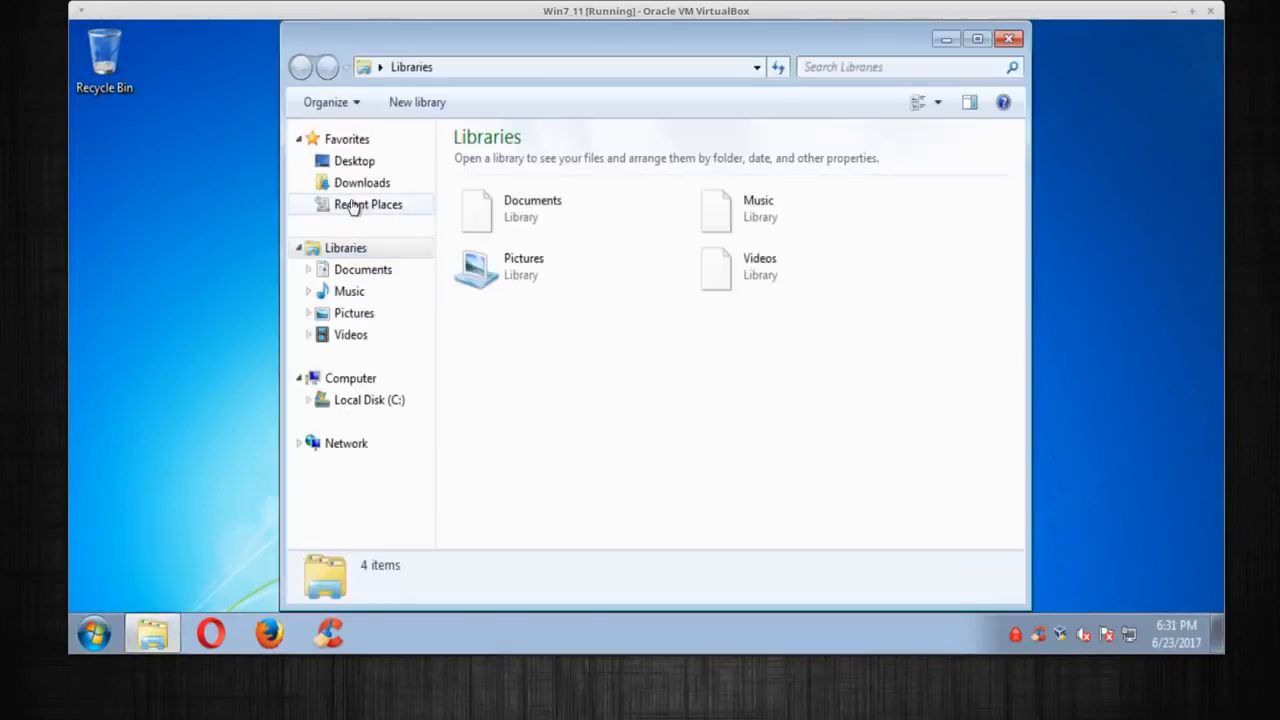
{"action": "left_click", "coordinate": [352, 184]}
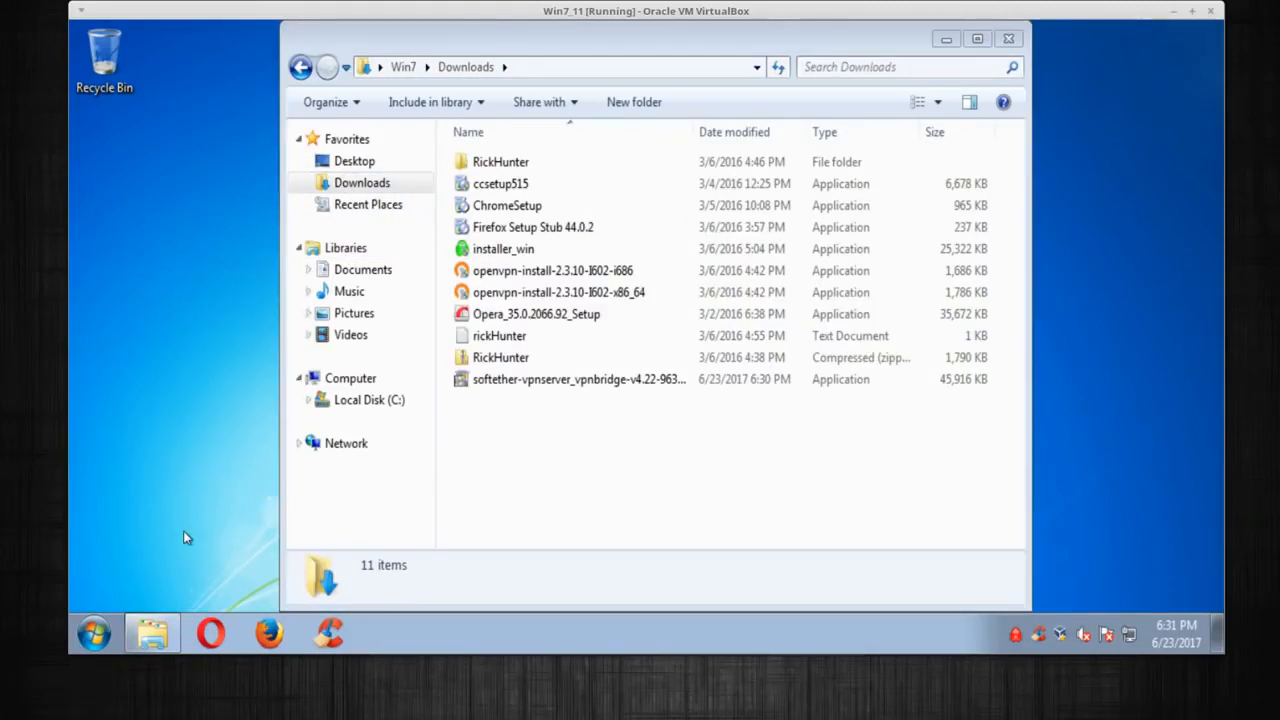
{"action": "left_click", "coordinate": [92, 636]}
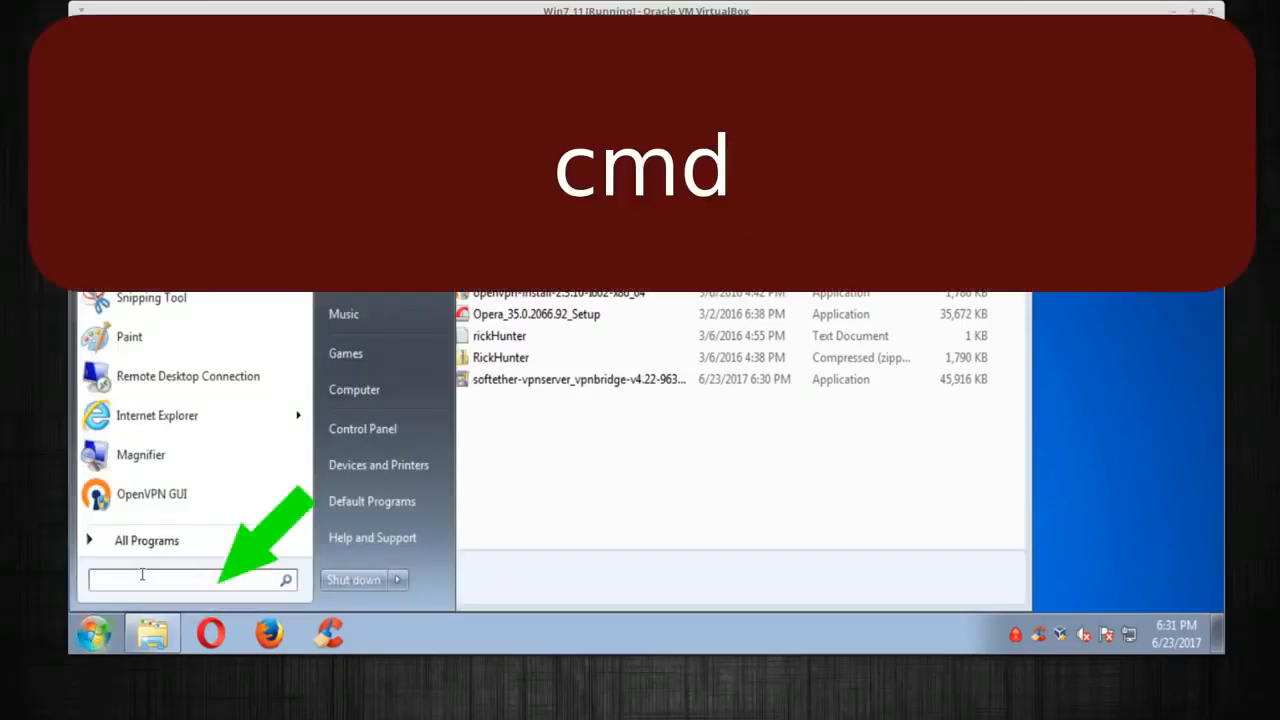
{"action": "type", "text": "cmd"}
{"action": "key", "text": "Return"}
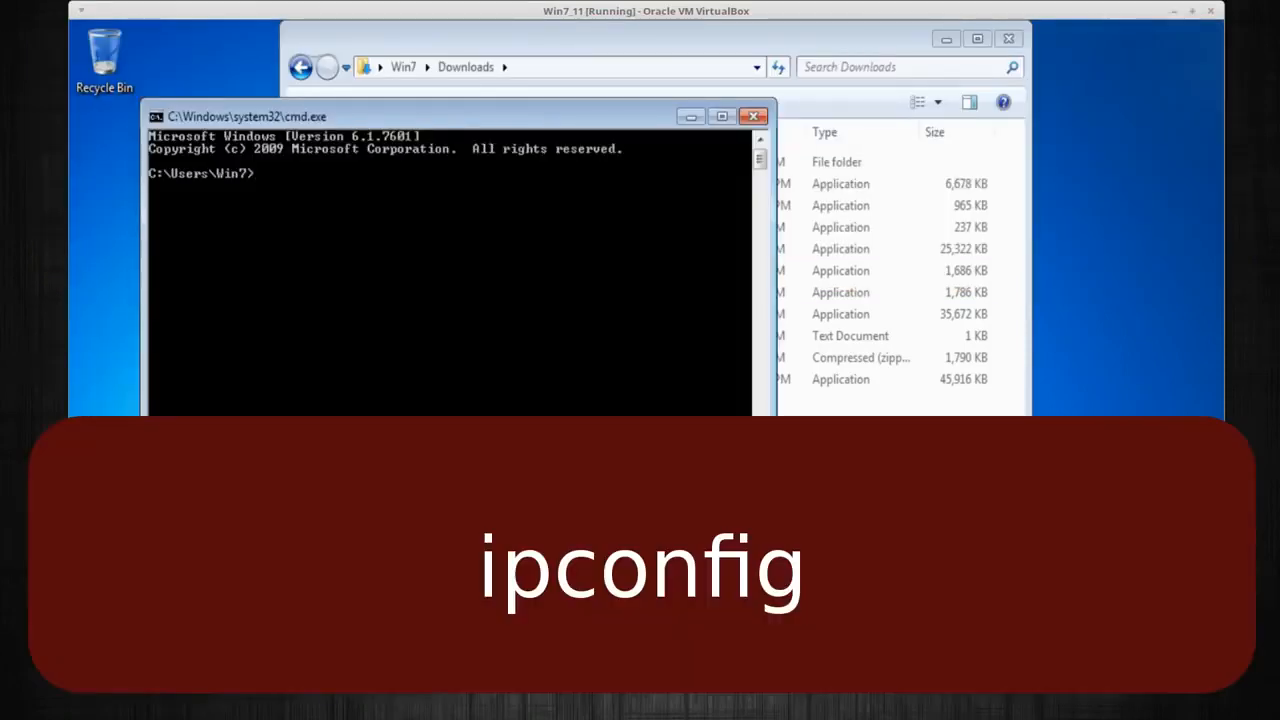
{"action": "type", "text": "ipconfig"}
{"action": "key", "text": "Return"}
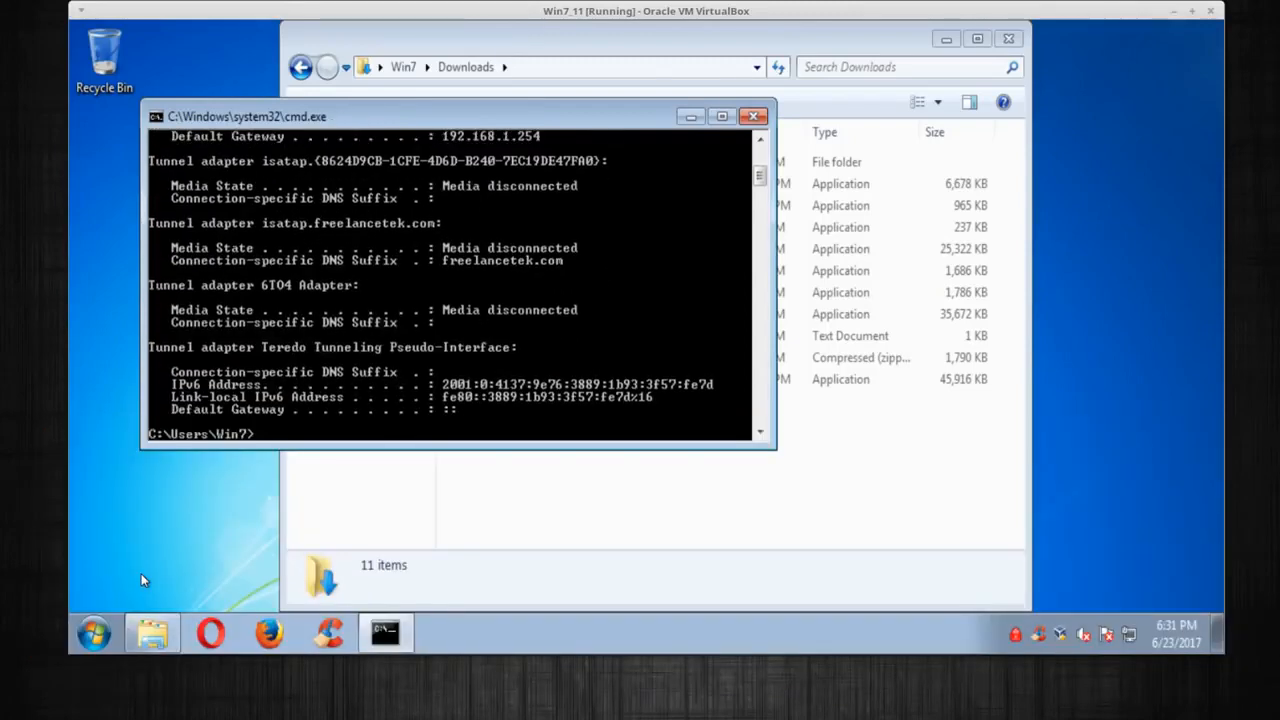
{"action": "scroll", "coordinate": [355, 268], "scroll_direction": "up", "scroll_amount": 3}
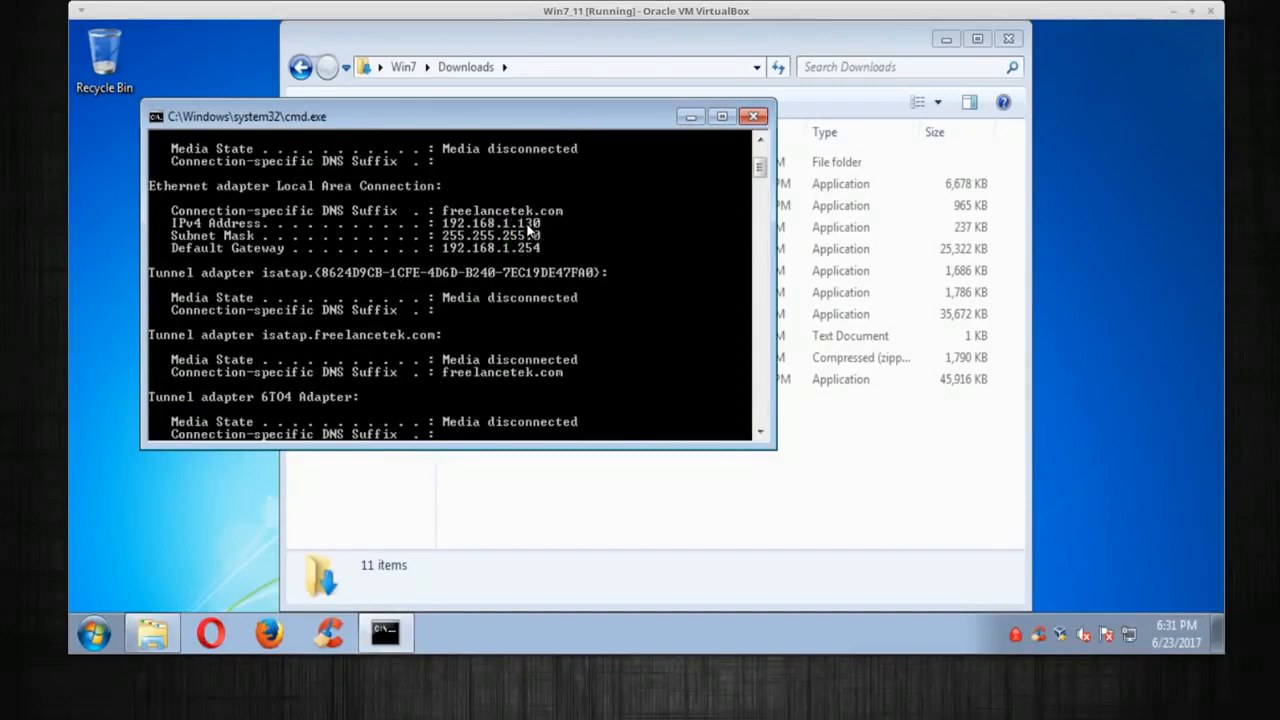
{"action": "left_click", "coordinate": [753, 117]}
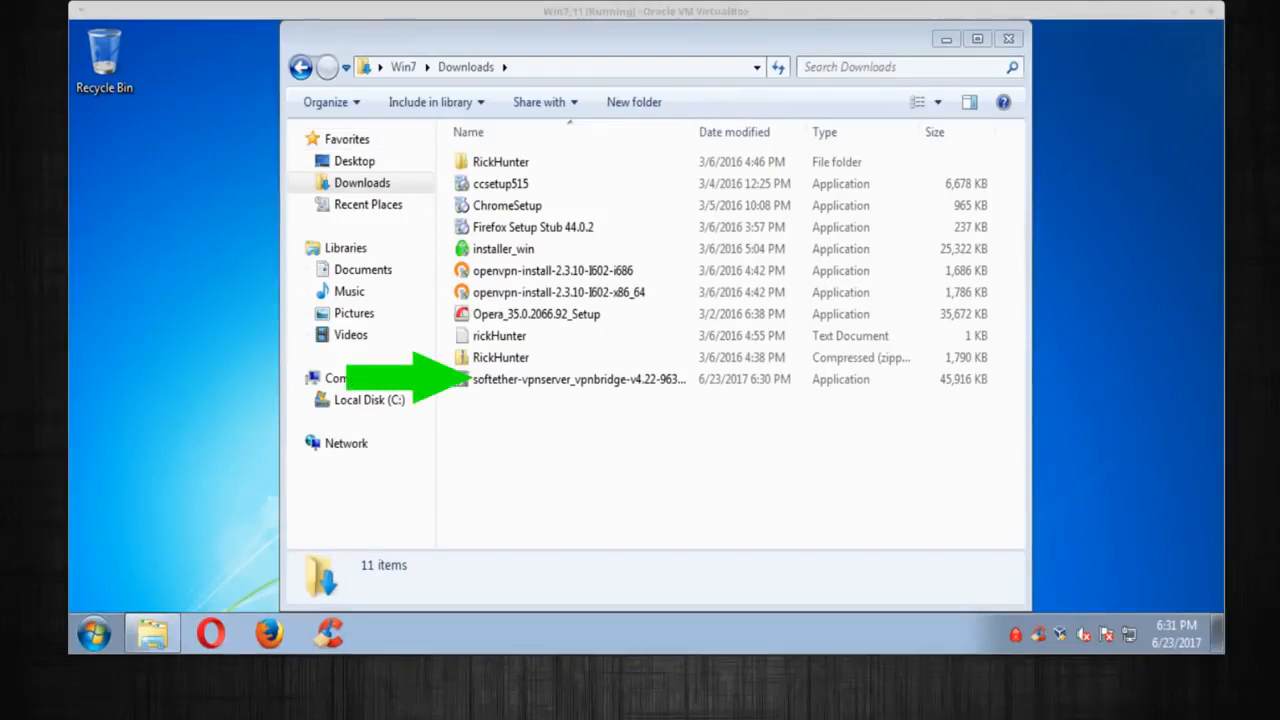
Run the softether-vpnserver installer past the security warning and close the Downloads window
{"action": "left_click", "coordinate": [550, 440]}
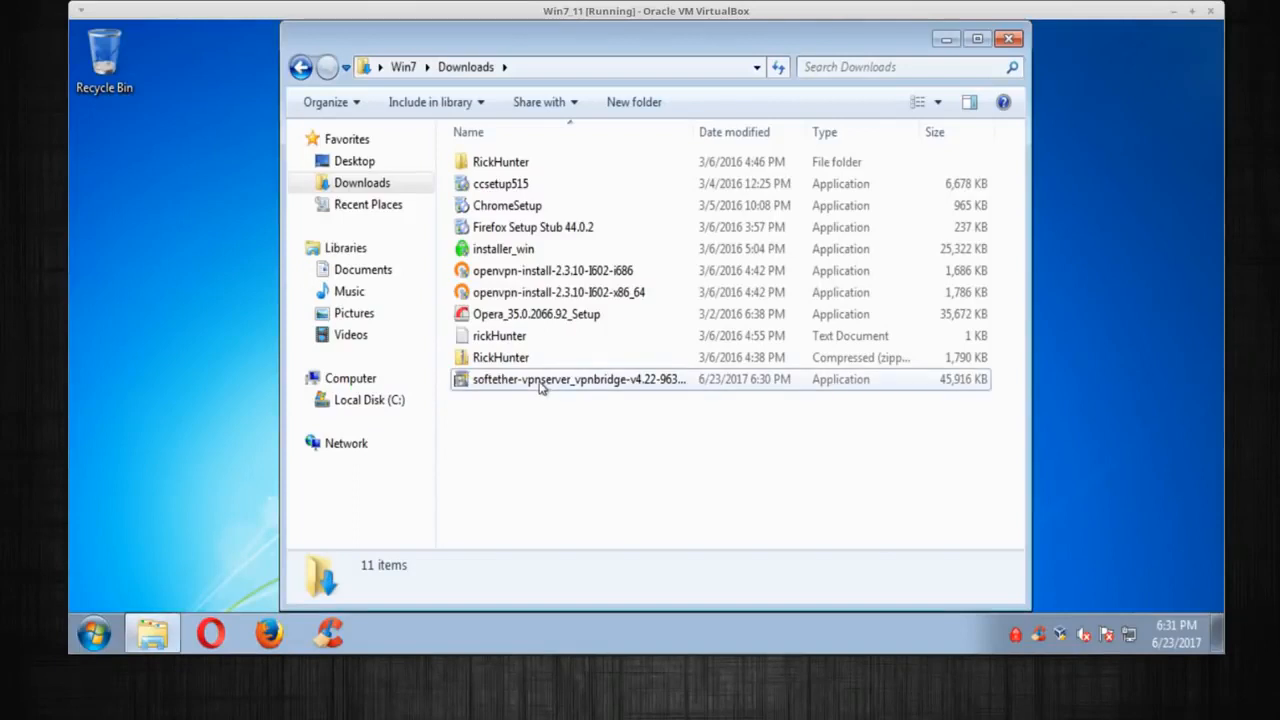
{"action": "left_click", "coordinate": [540, 385]}
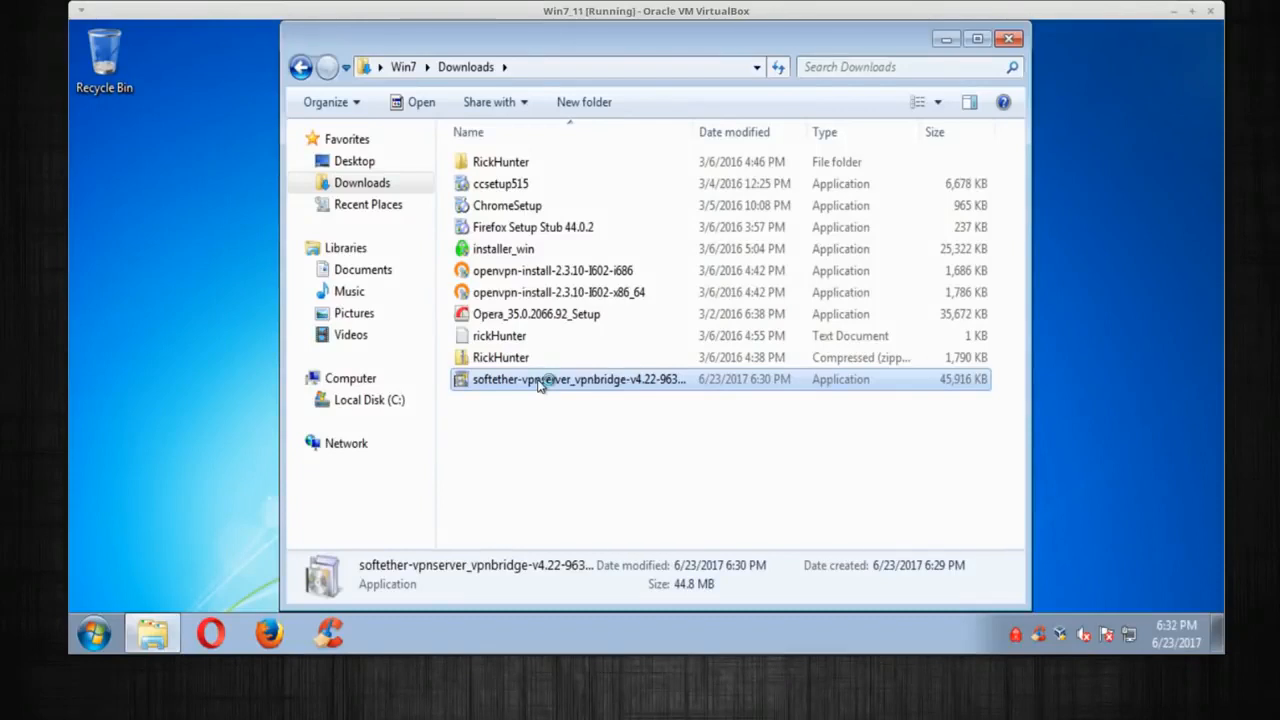
{"action": "double_click", "coordinate": [540, 385]}
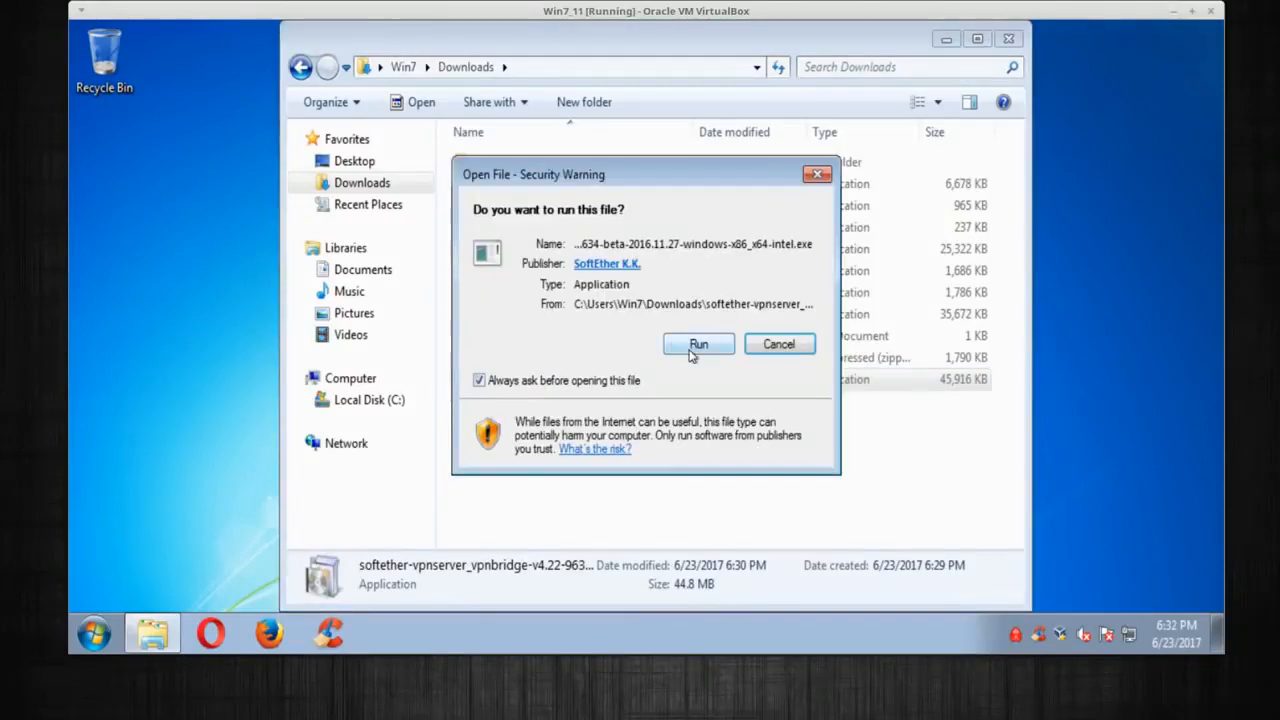
{"action": "left_click", "coordinate": [697, 344]}
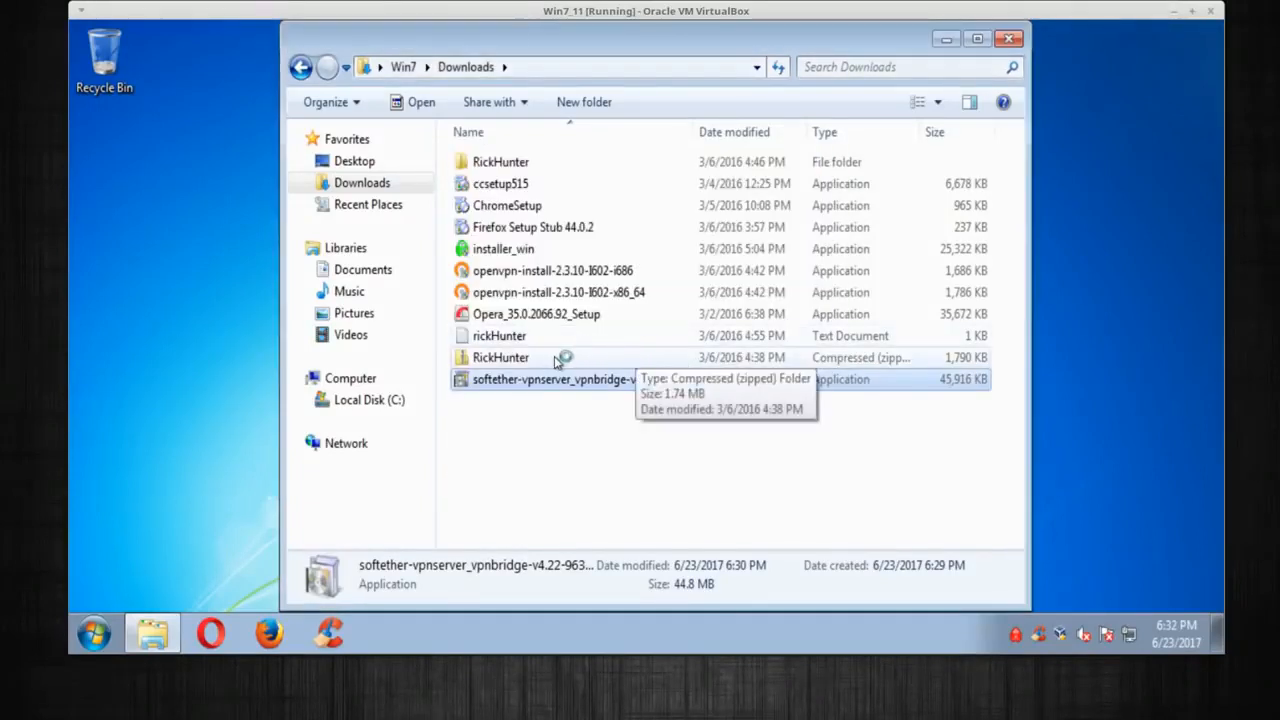
{"action": "left_click", "coordinate": [1008, 38]}
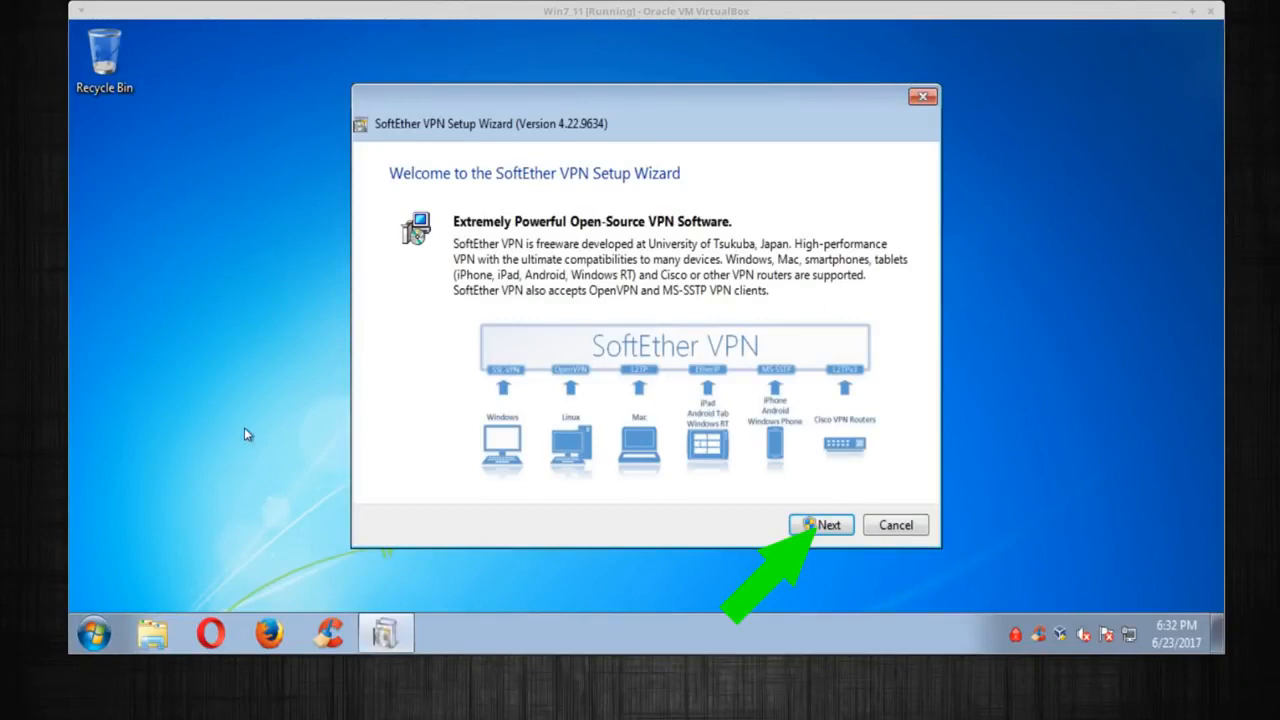
Continue past the setup welcome page and allow the User Account Control prompt
{"action": "left_click", "coordinate": [820, 528]}
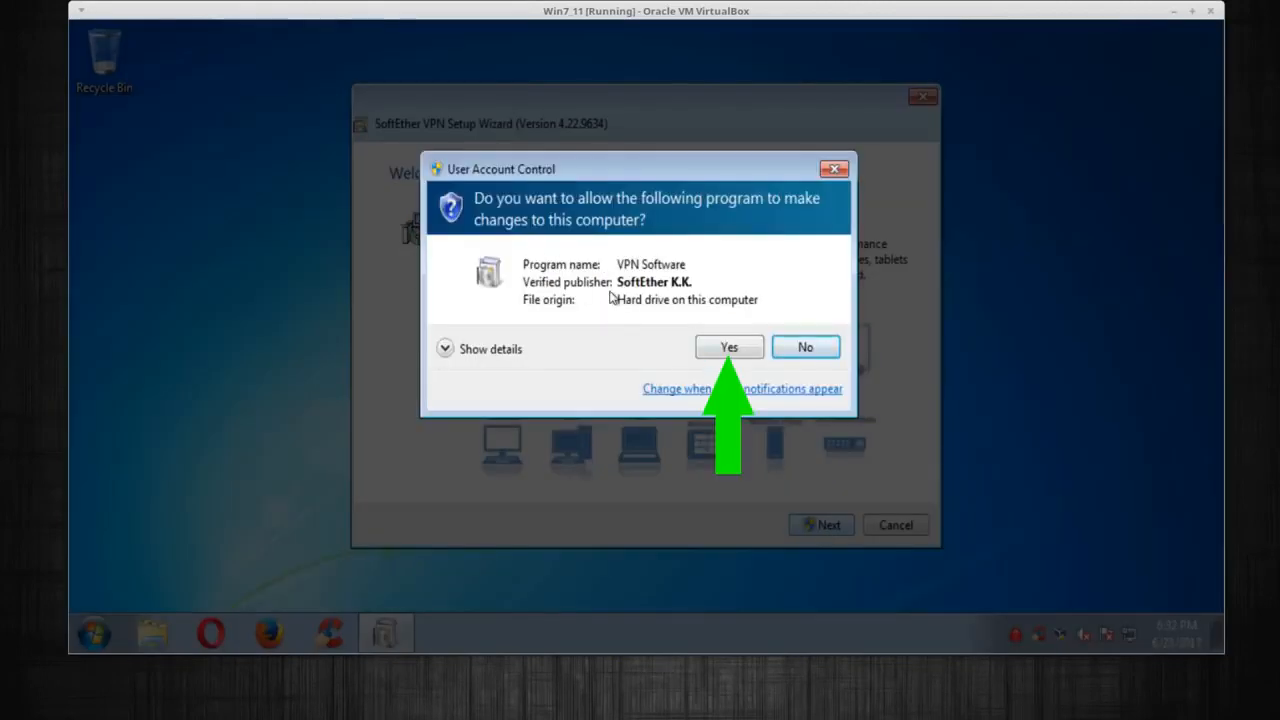
{"action": "left_click", "coordinate": [727, 347]}
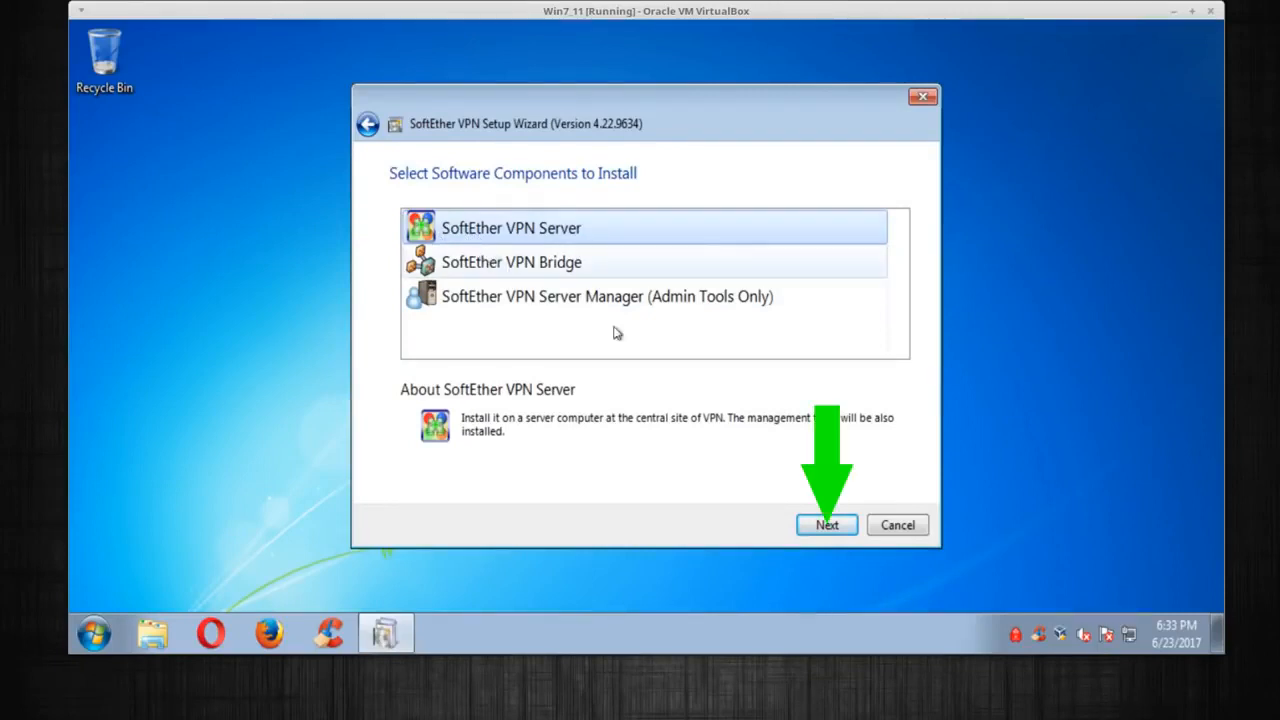
Install SoftEther VPN Server with the licence accepted and default folder, then launch the manager
{"action": "left_click", "coordinate": [823, 526]}
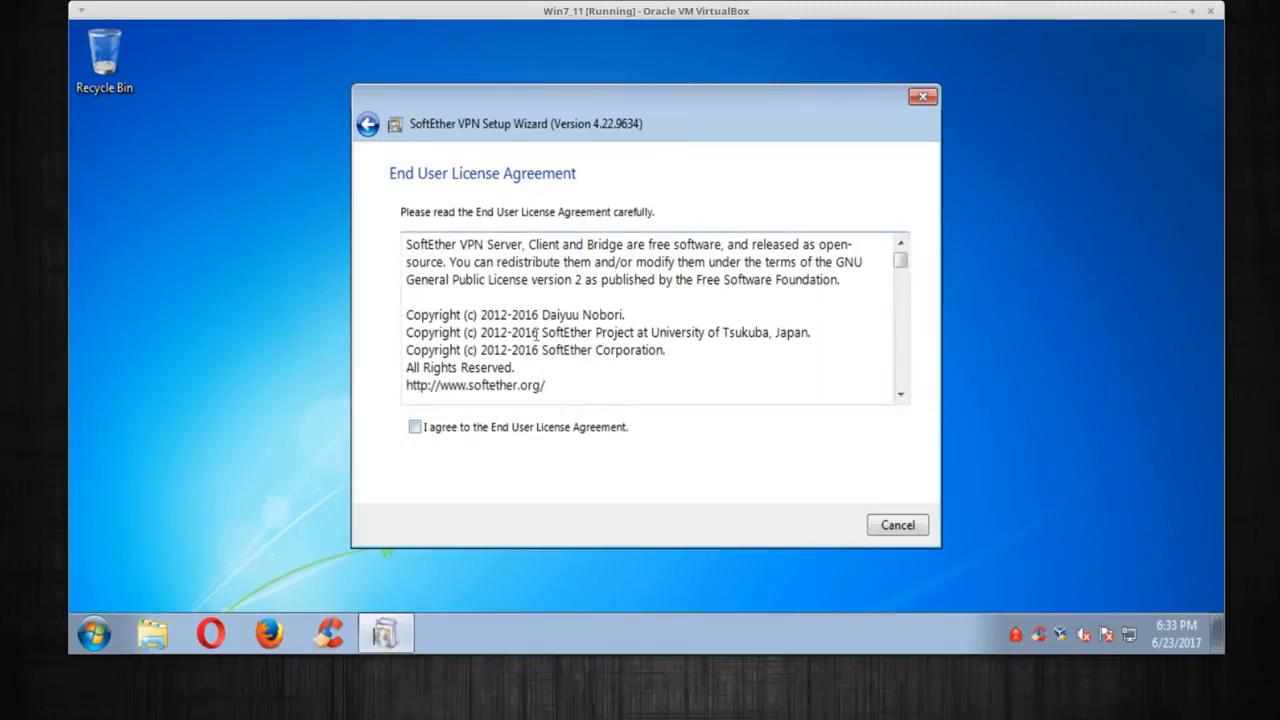
{"action": "left_click", "coordinate": [467, 429]}
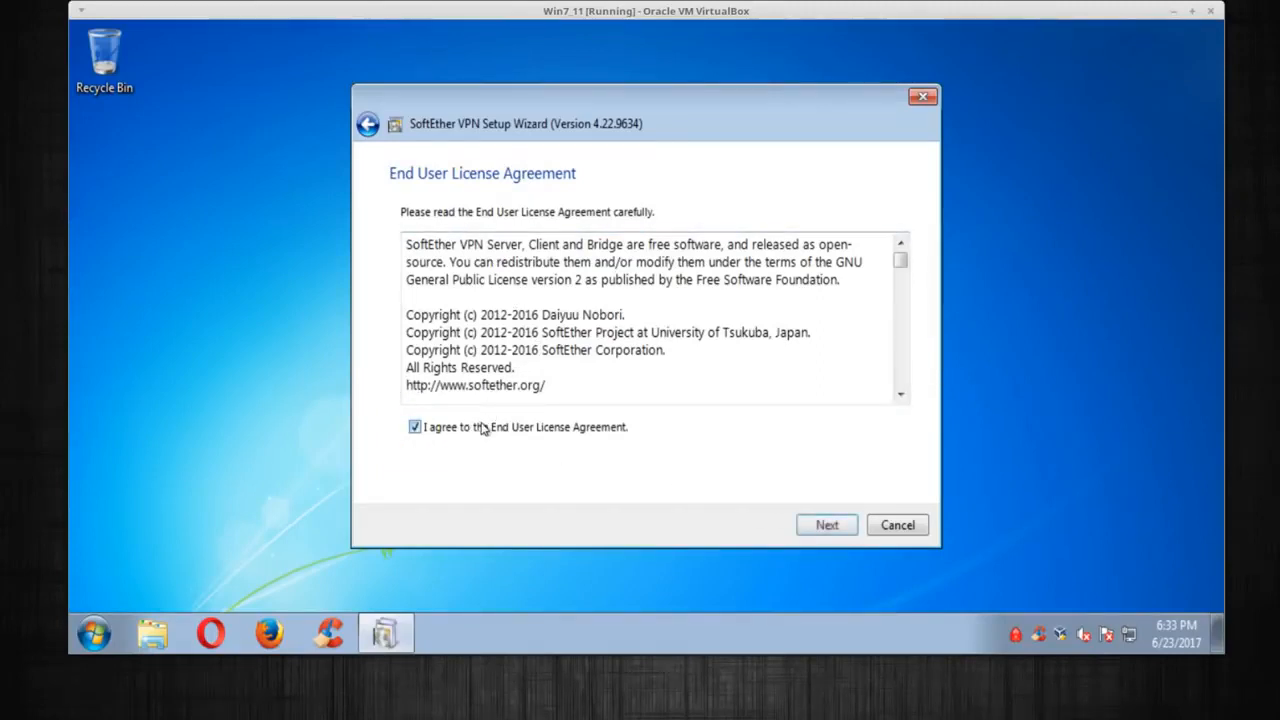
{"action": "left_click", "coordinate": [835, 525]}
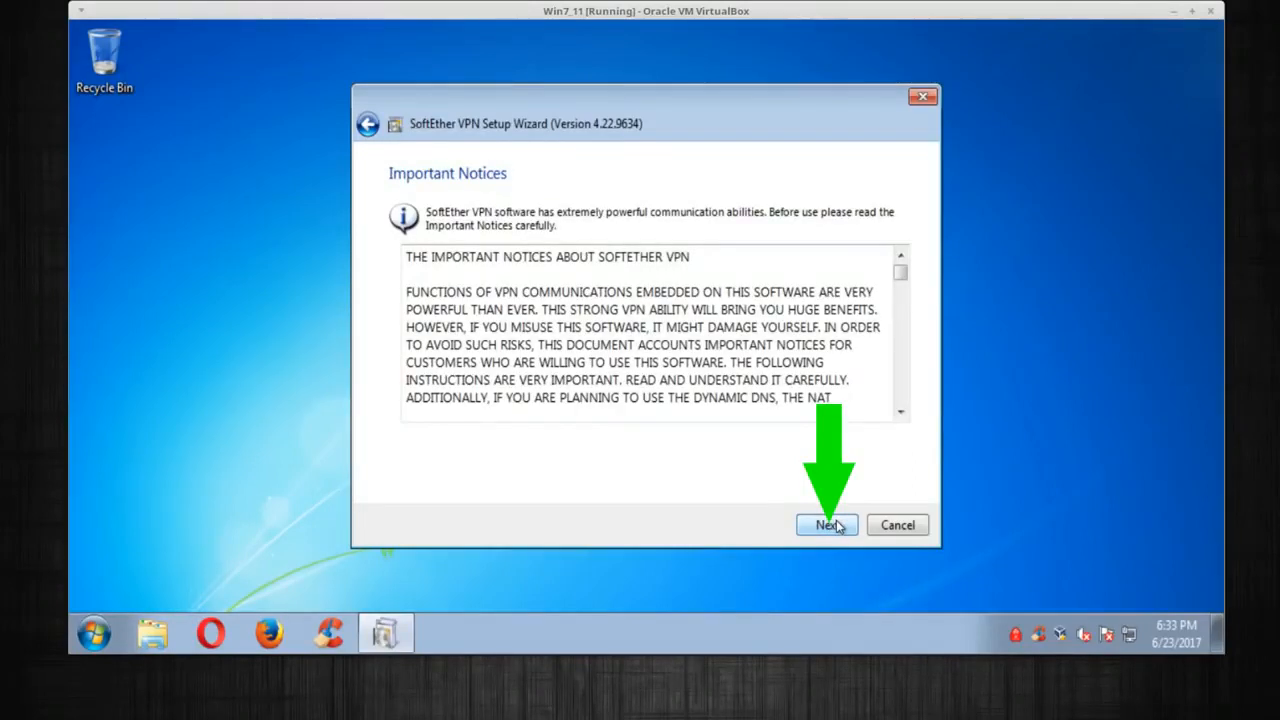
{"action": "left_click", "coordinate": [829, 525]}
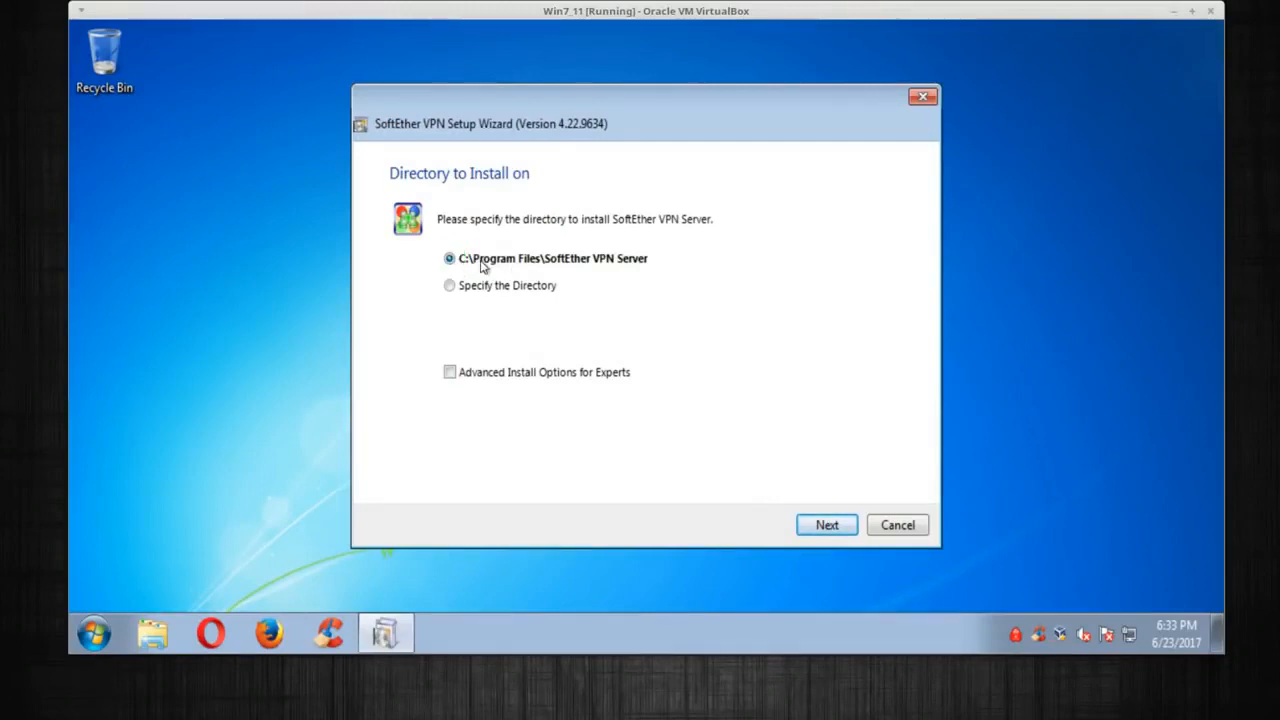
{"action": "left_click", "coordinate": [824, 525]}
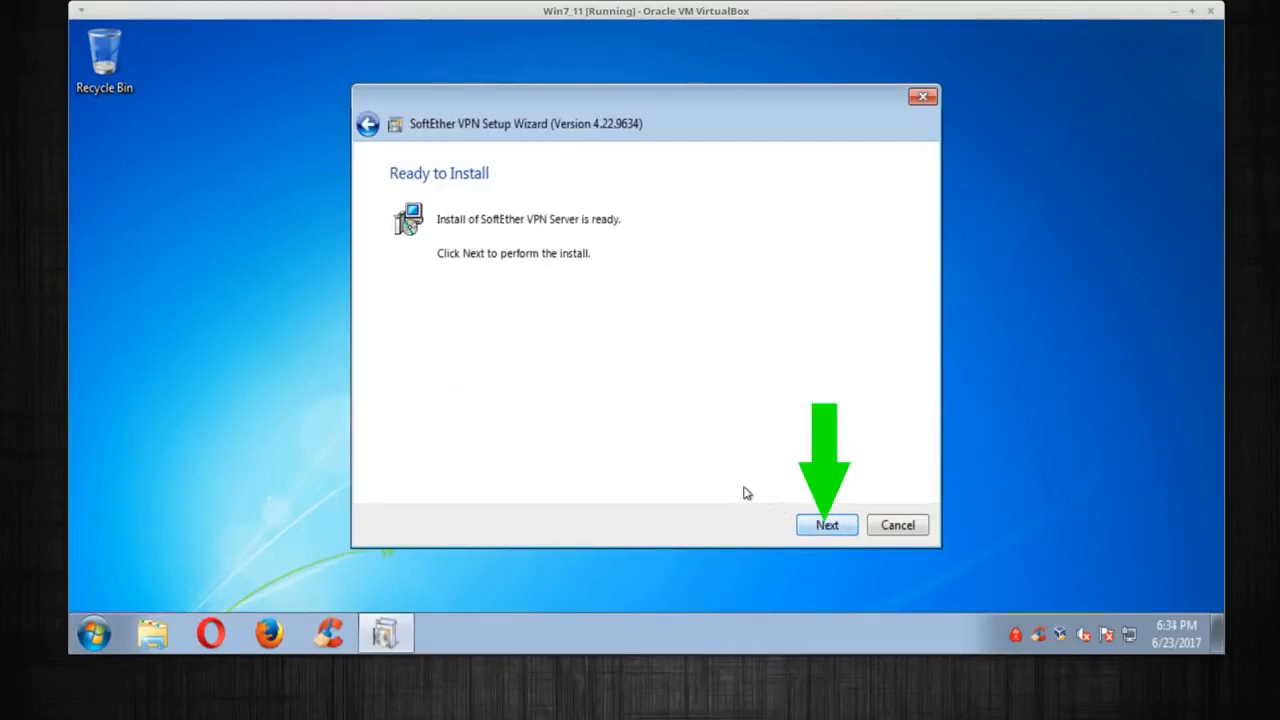
{"action": "left_click", "coordinate": [826, 526]}
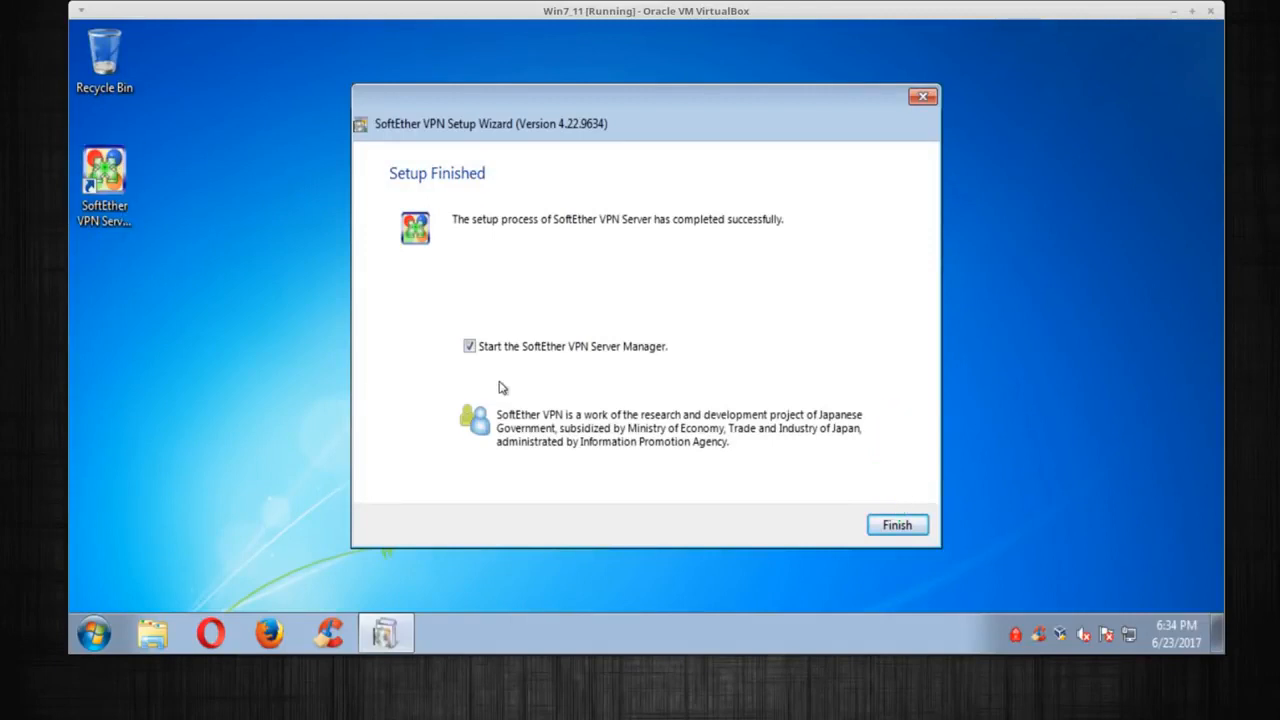
{"action": "left_click", "coordinate": [896, 526]}
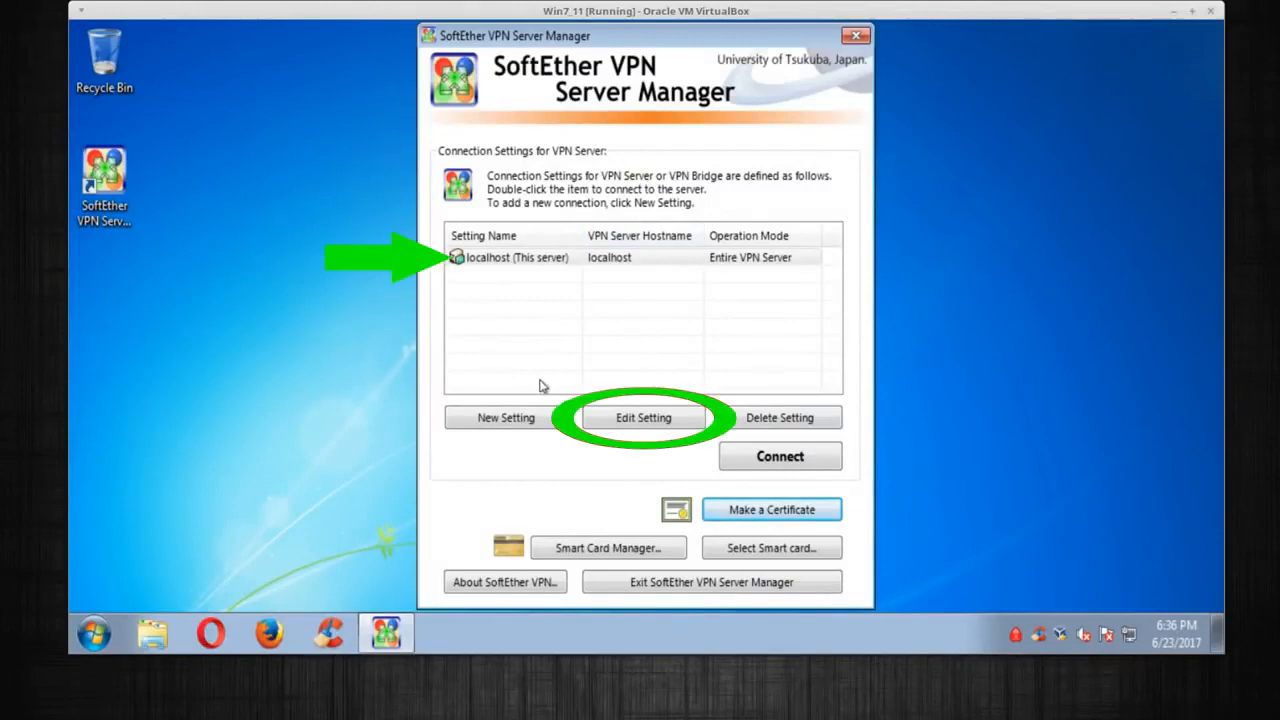
Edit the localhost connection setting, changing its host name to 192.168.1.130
{"action": "left_click", "coordinate": [594, 262]}
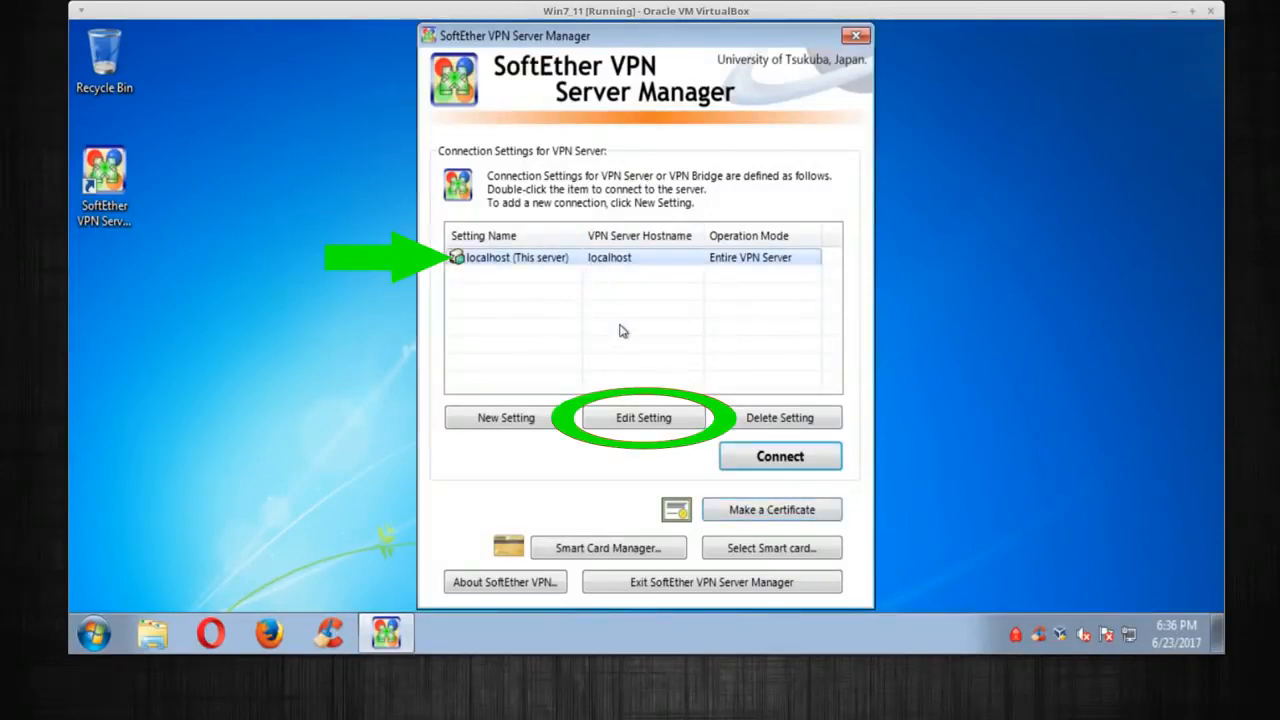
{"action": "left_click", "coordinate": [659, 420]}
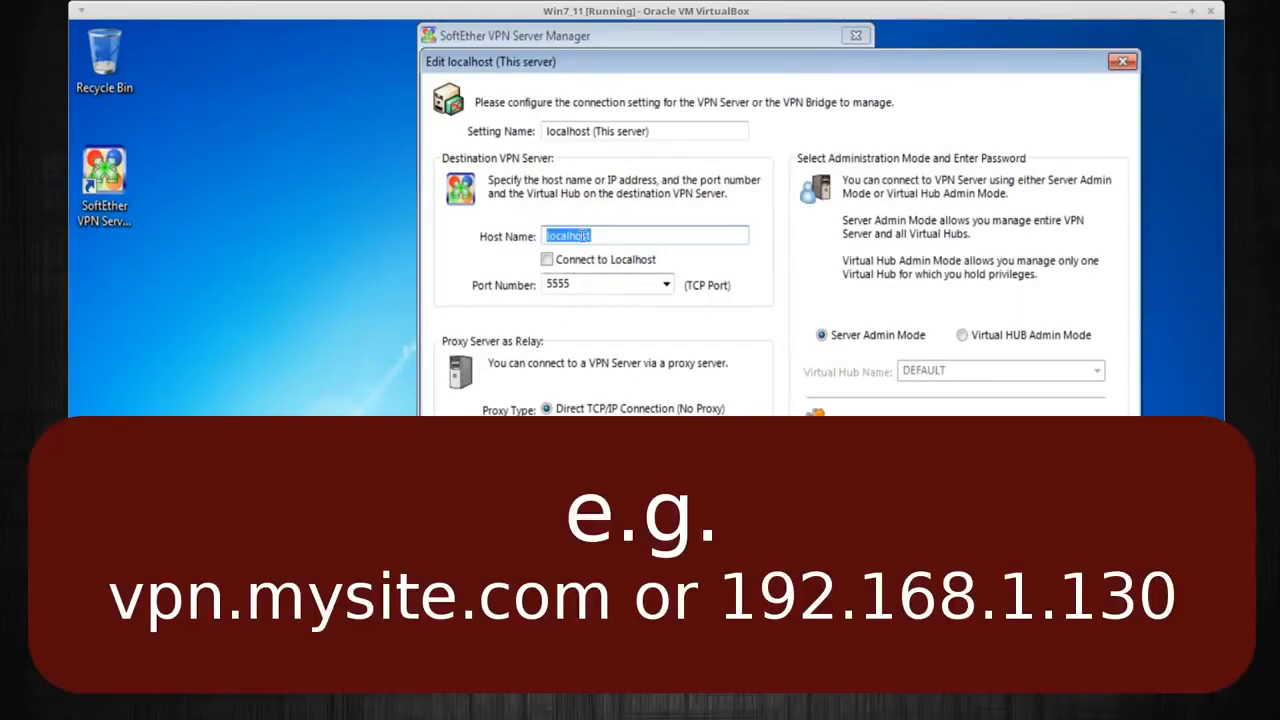
{"action": "left_click", "coordinate": [620, 235]}
{"action": "left_click_drag", "start_coordinate": [623, 234], "coordinate": [518, 227]}
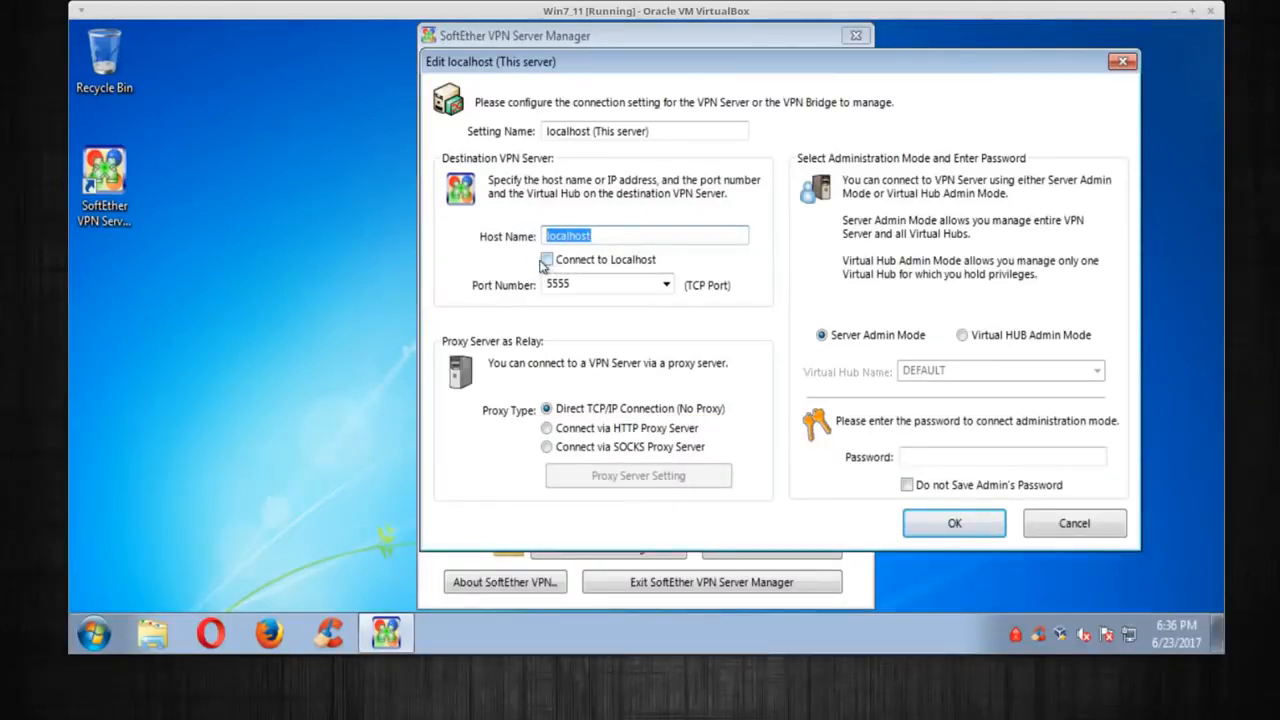
{"action": "type", "text": "419"}
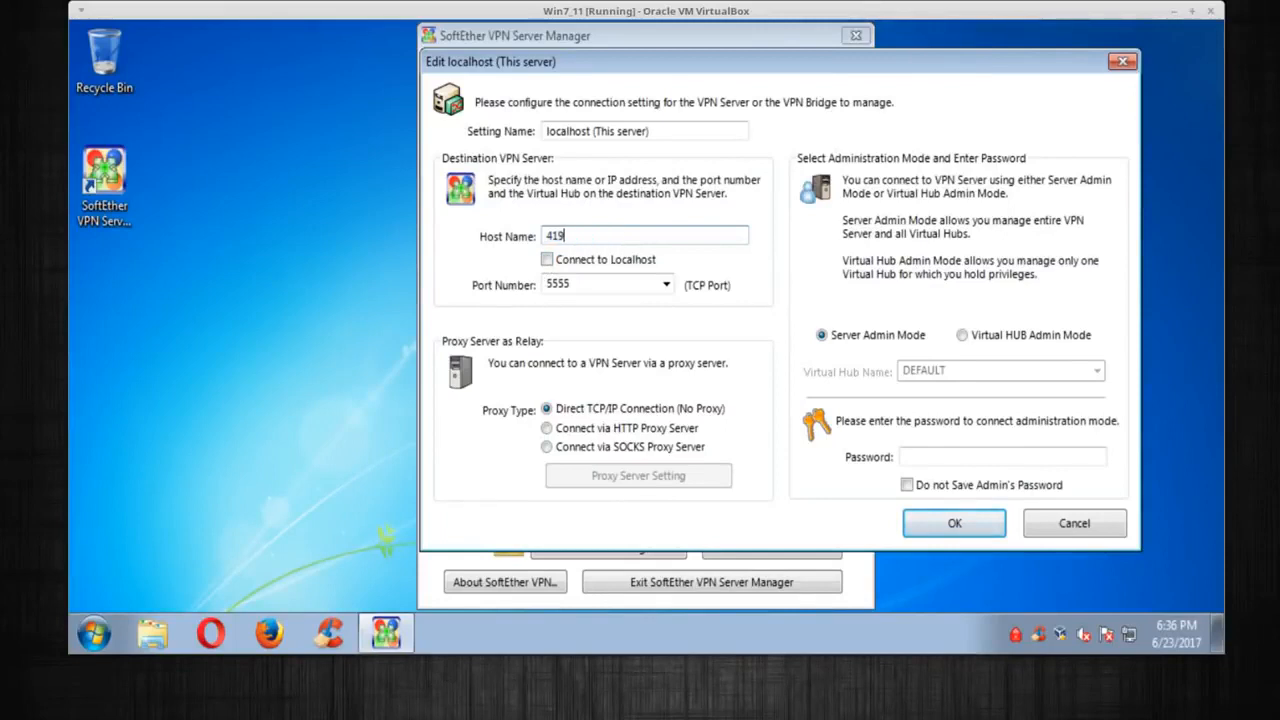
{"action": "type", "text": "5"}
{"action": "key", "text": "BackSpace"}
{"action": "key", "text": "BackSpace"}
{"action": "key", "text": "BackSpace"}
{"action": "key", "text": "BackSpace"}
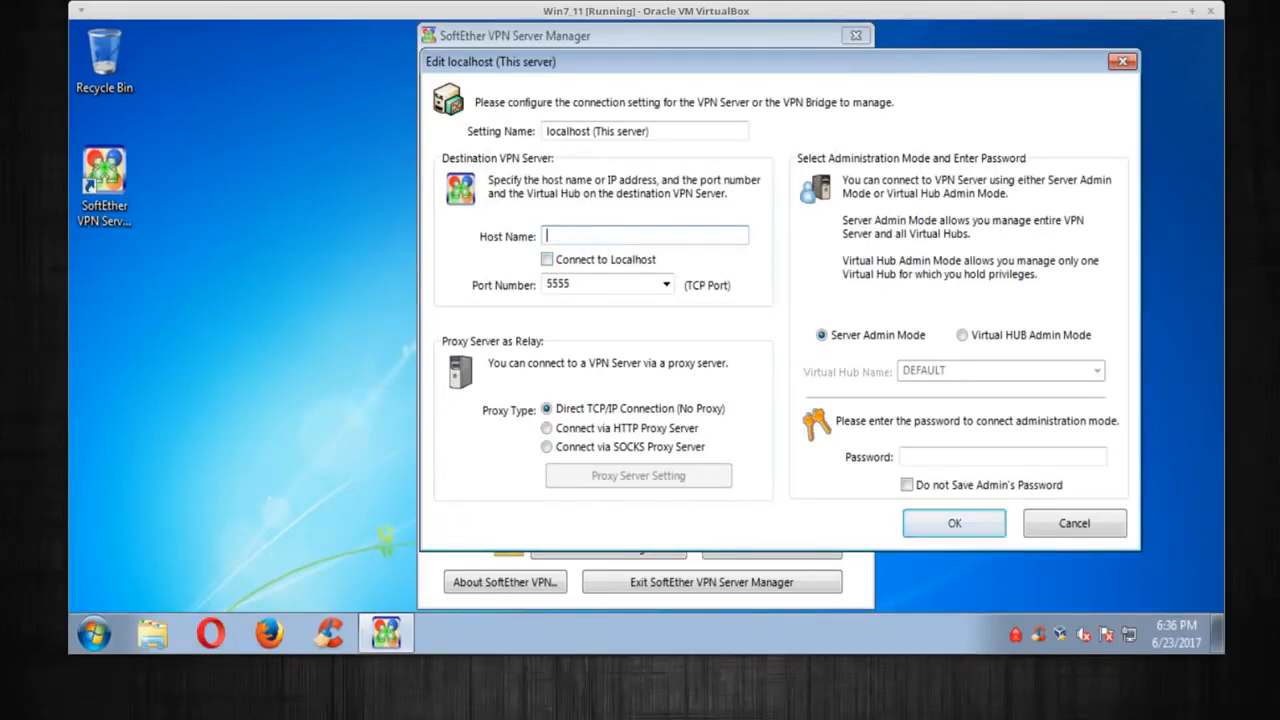
{"action": "type", "text": "192.168.1.130"}
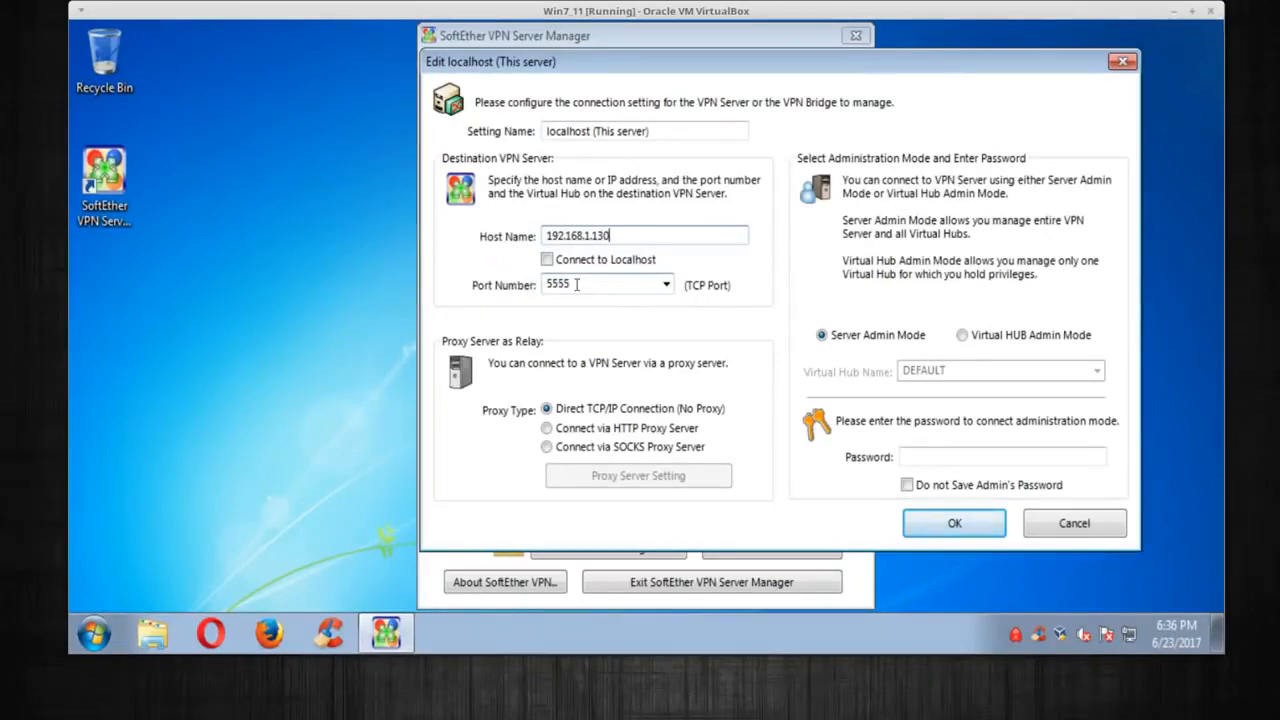
Rename the setting to vpn, enter the administrator password, and save it
{"action": "double_click", "coordinate": [576, 284]}
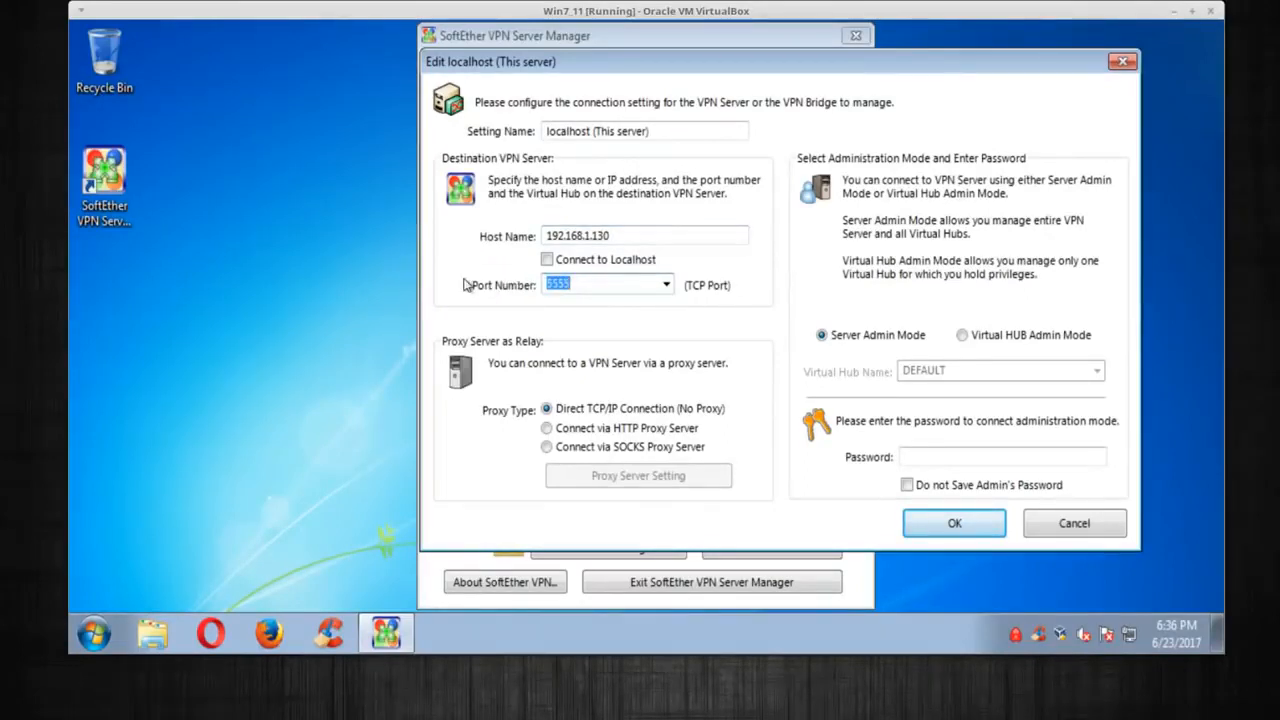
{"action": "left_click_drag", "start_coordinate": [666, 135], "coordinate": [546, 134]}
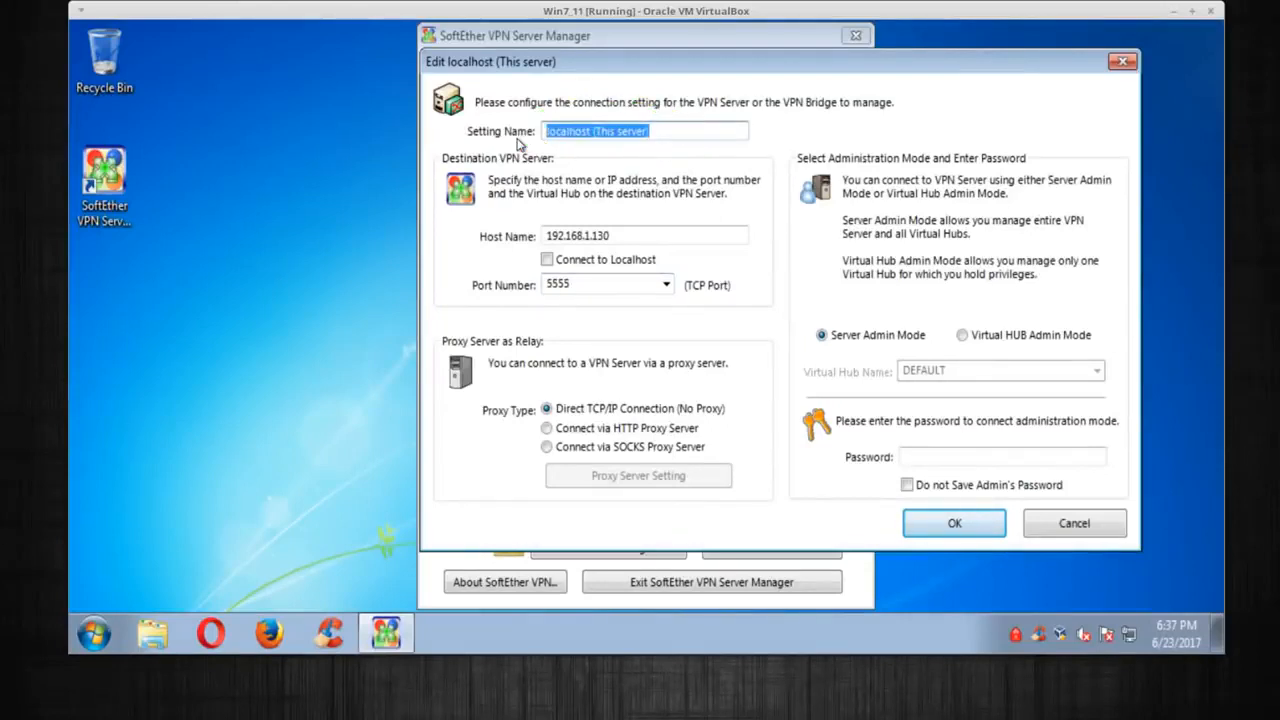
{"action": "type", "text": "vpn"}
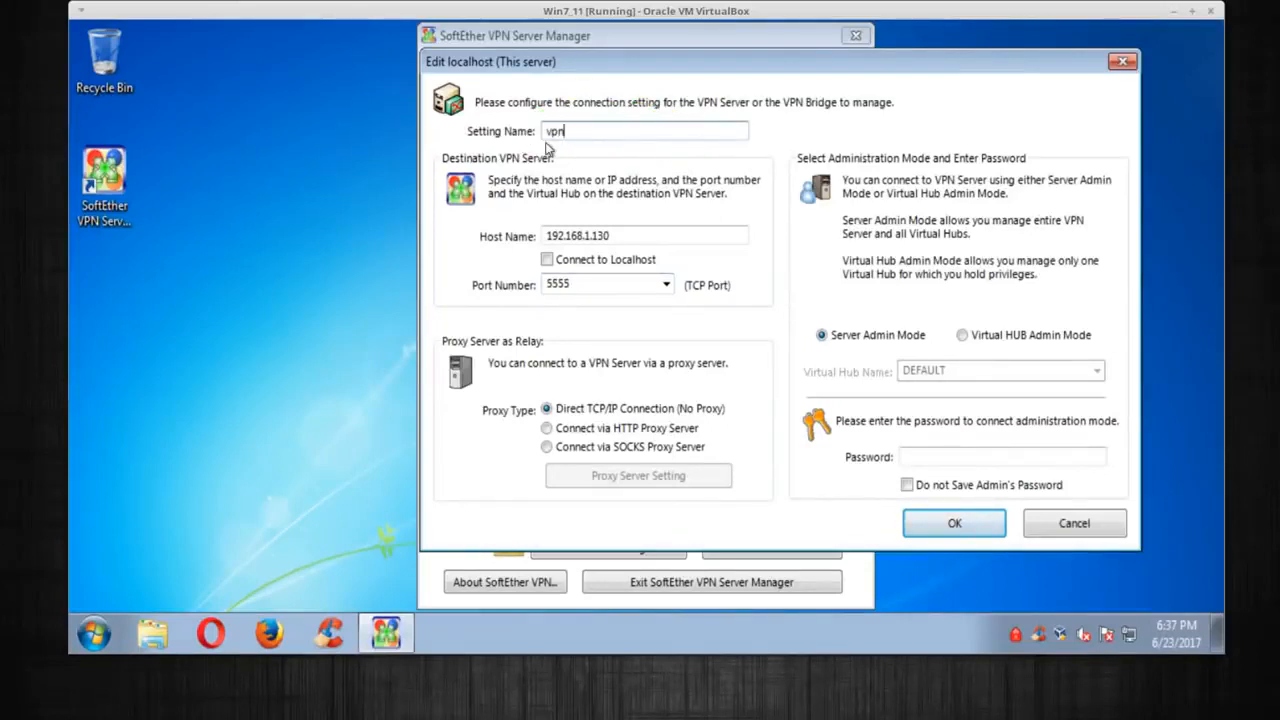
{"action": "left_click", "coordinate": [929, 458]}
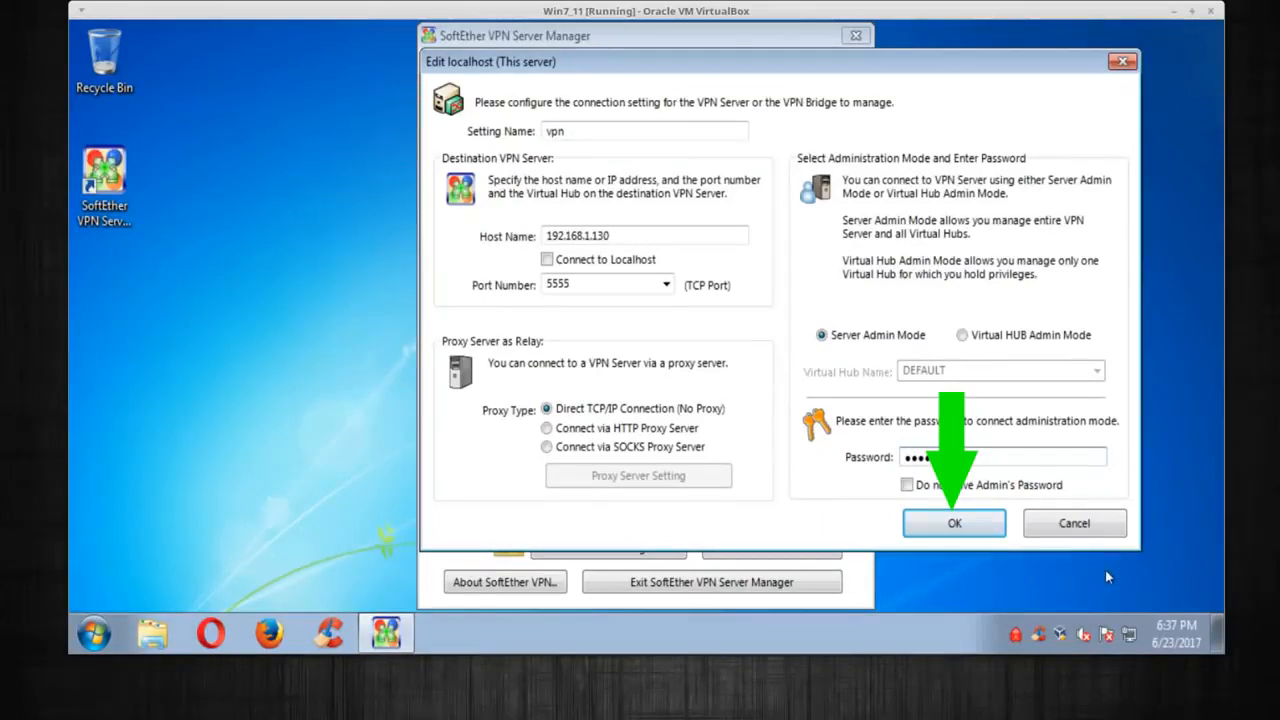
{"action": "left_click", "coordinate": [955, 520]}
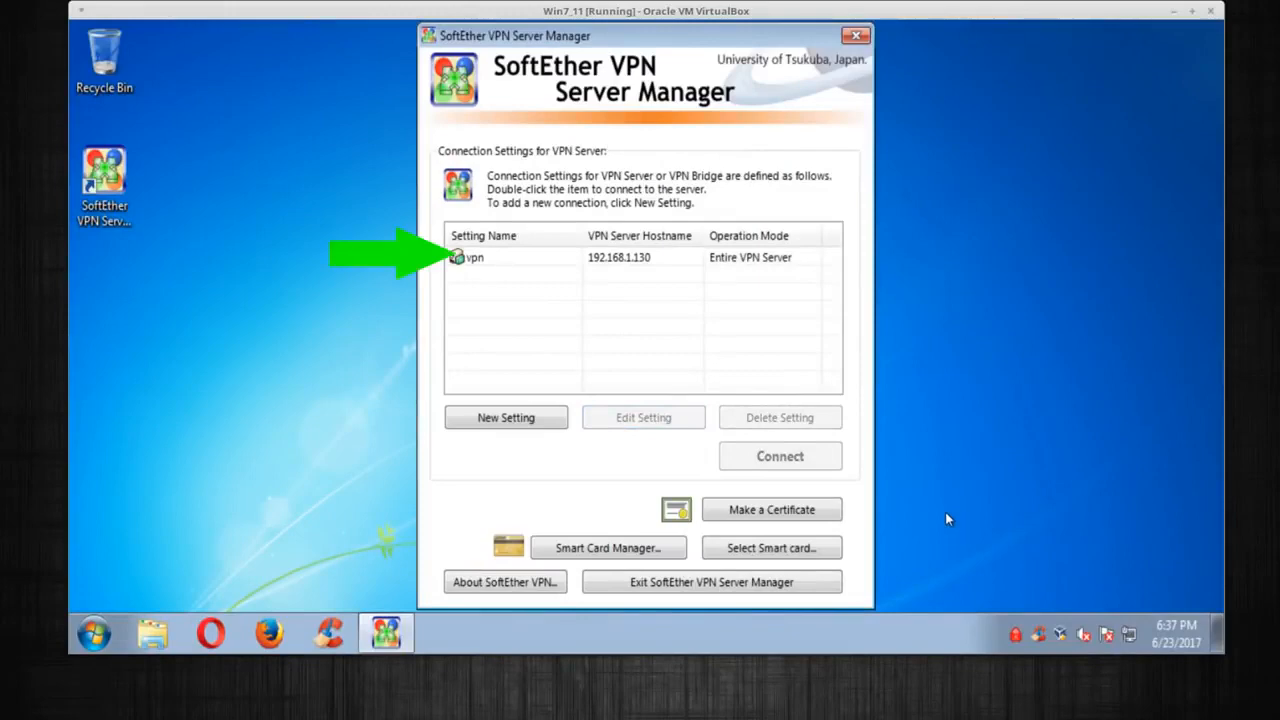
Connect to server 192.168.1.130 and set a new administrator password
{"action": "left_click", "coordinate": [545, 262]}
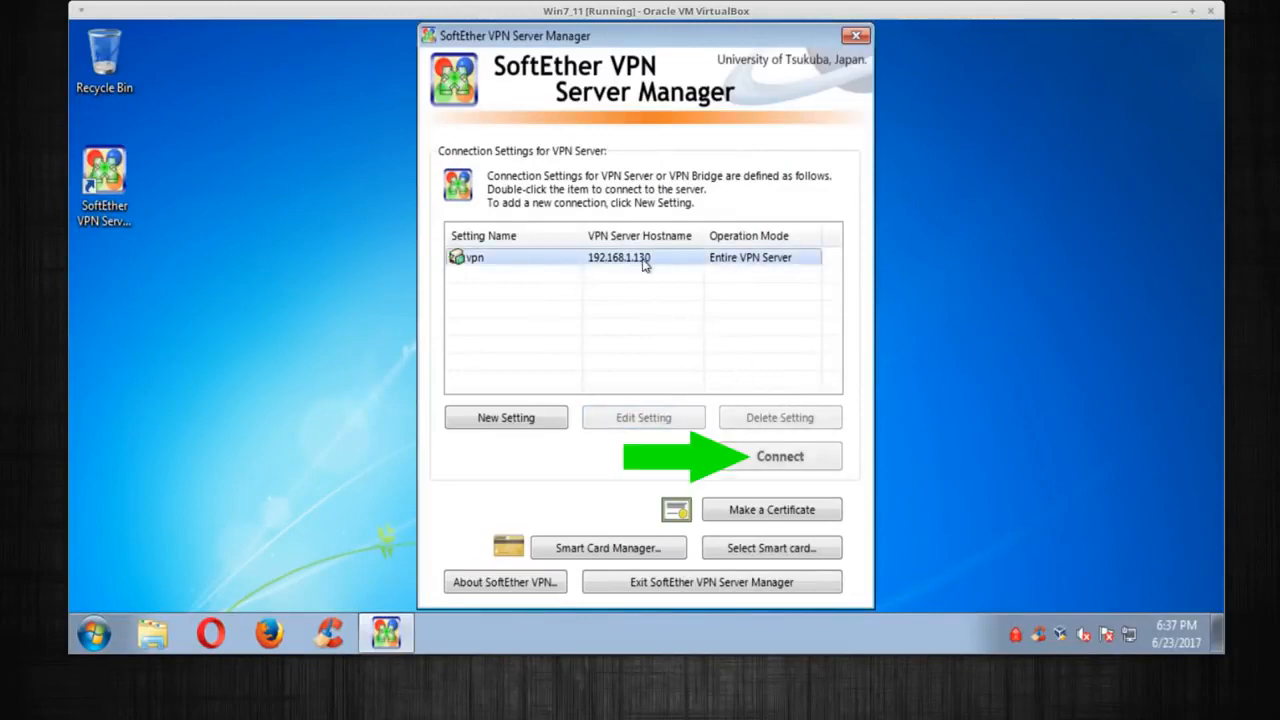
{"action": "left_click", "coordinate": [771, 456]}
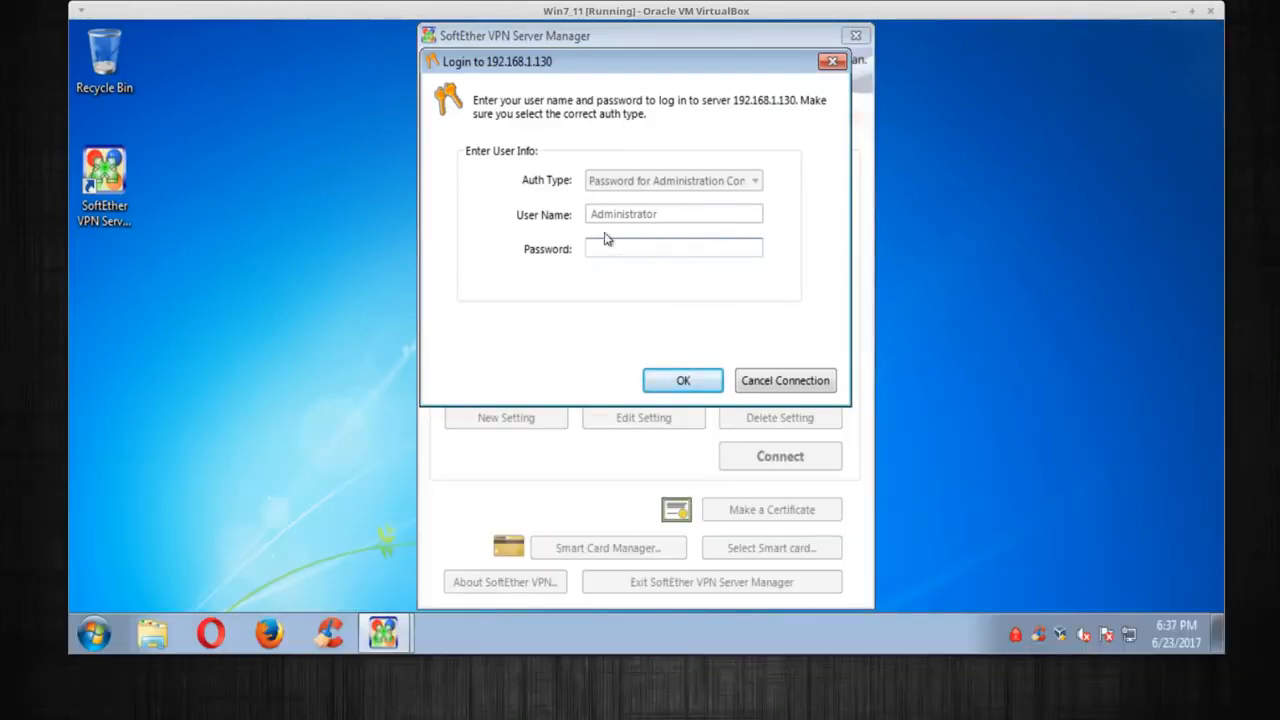
{"action": "left_click", "coordinate": [683, 381]}
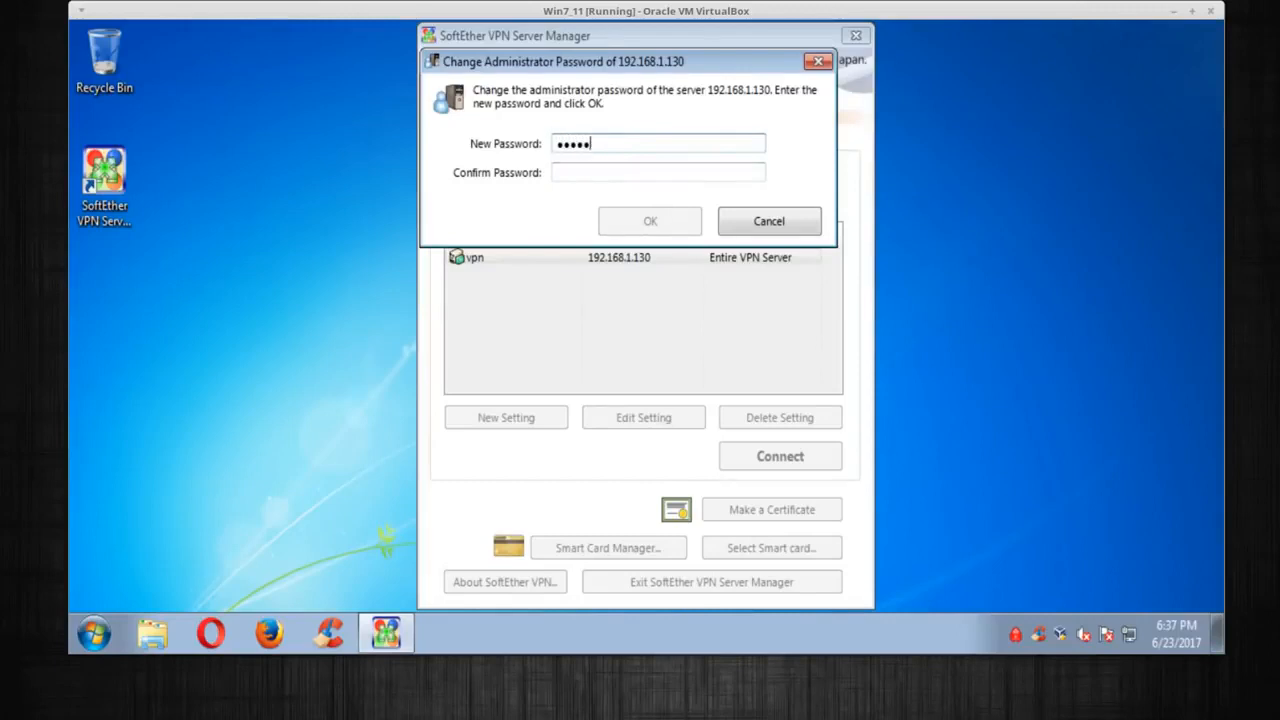
{"action": "type", "text": "****"}
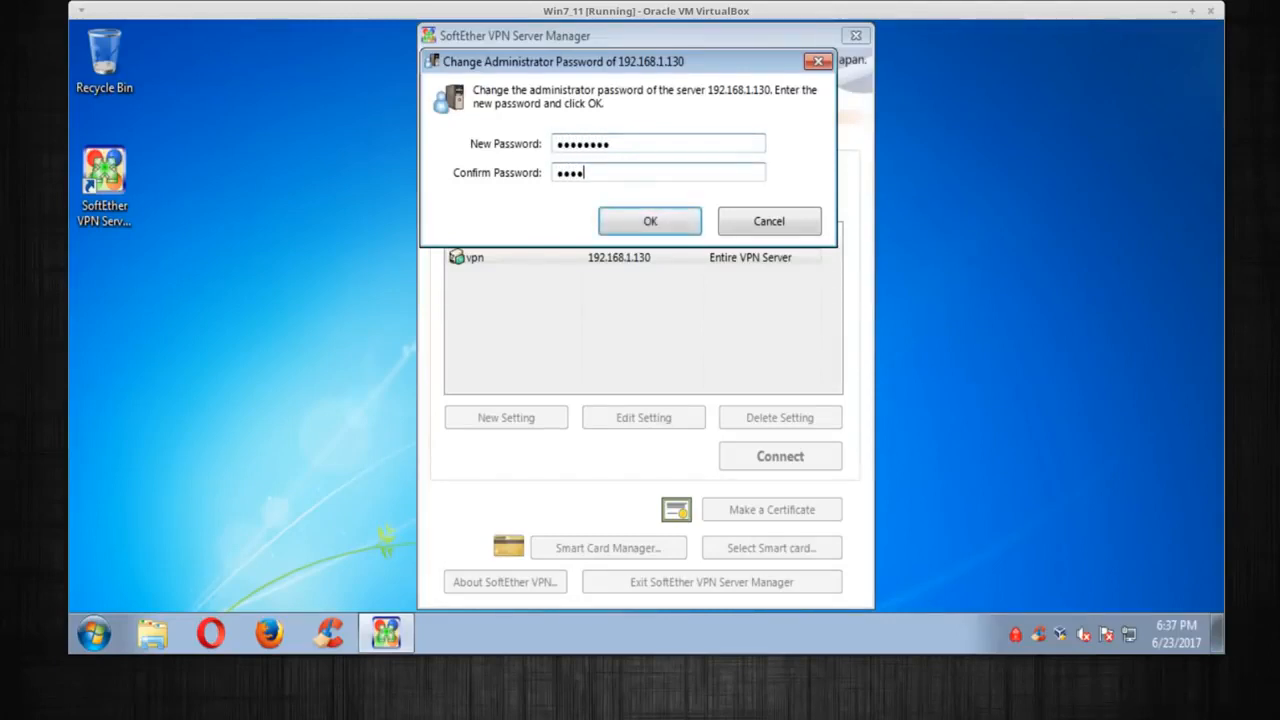
{"action": "type", "text": "****"}
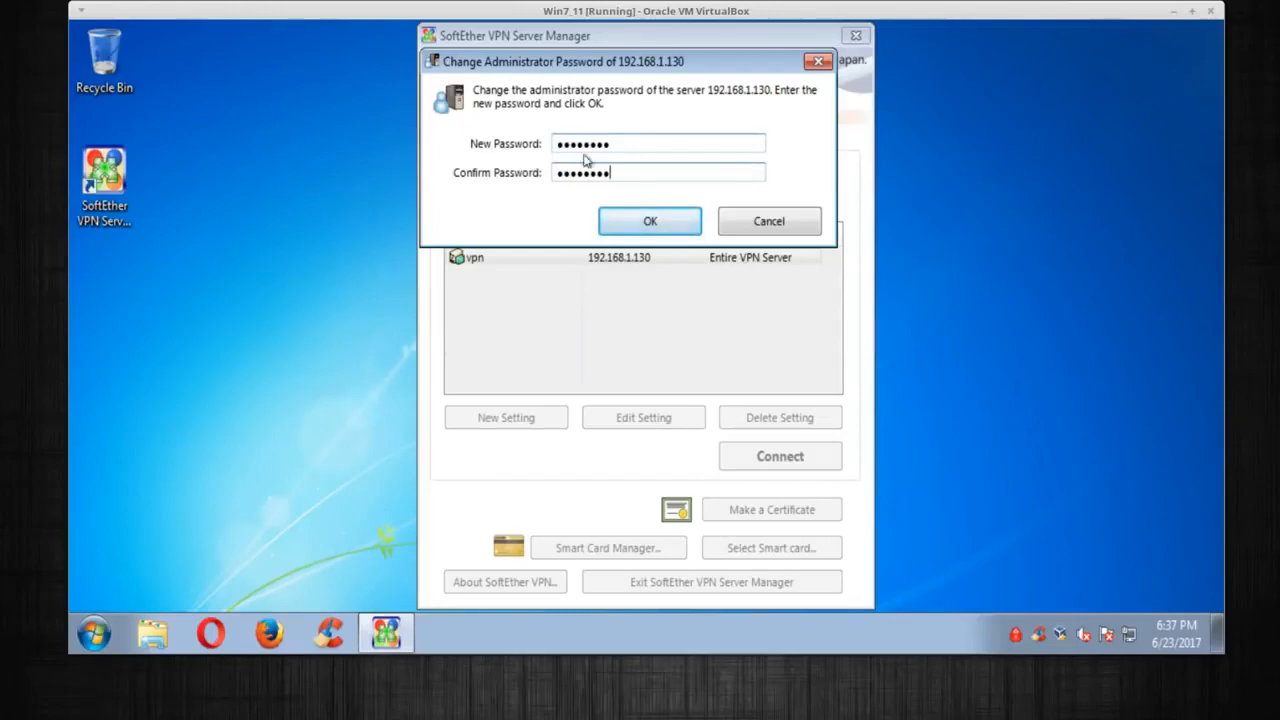
{"action": "left_click", "coordinate": [632, 228]}
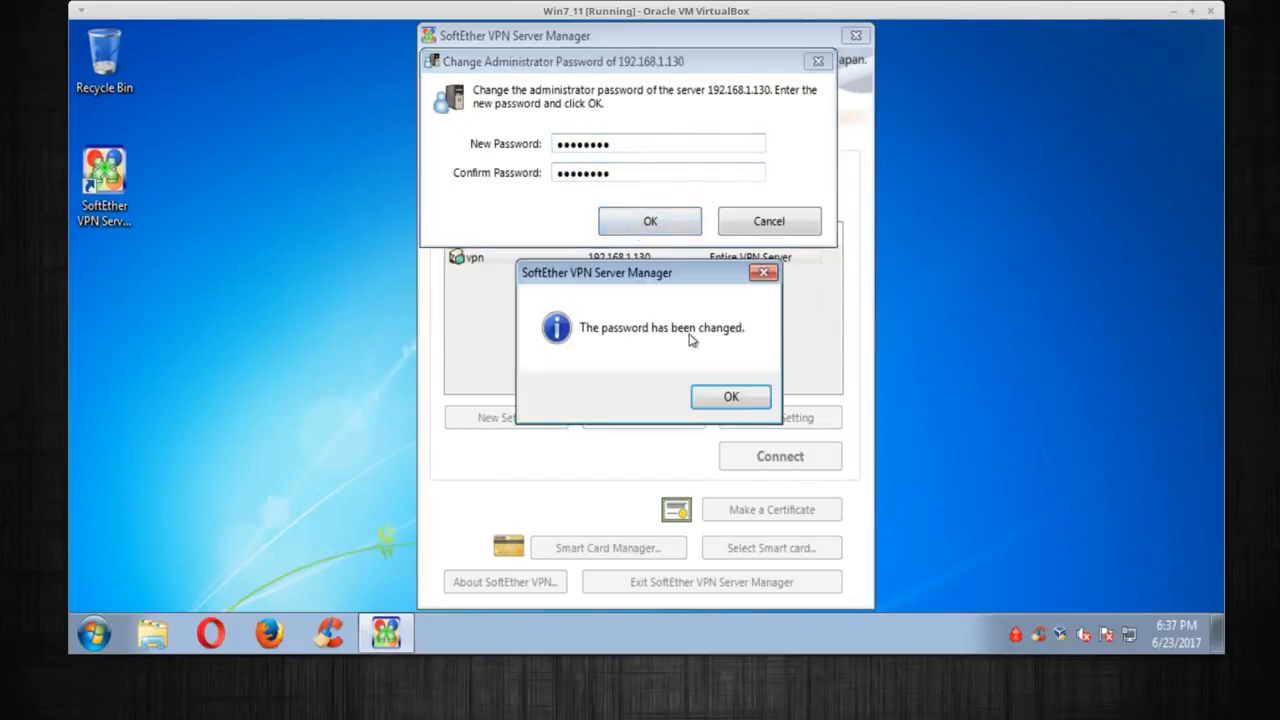
Dismiss the password confirmation, choose Remote Access VPN Server, and agree to reset existing settings
{"action": "left_click", "coordinate": [724, 398]}
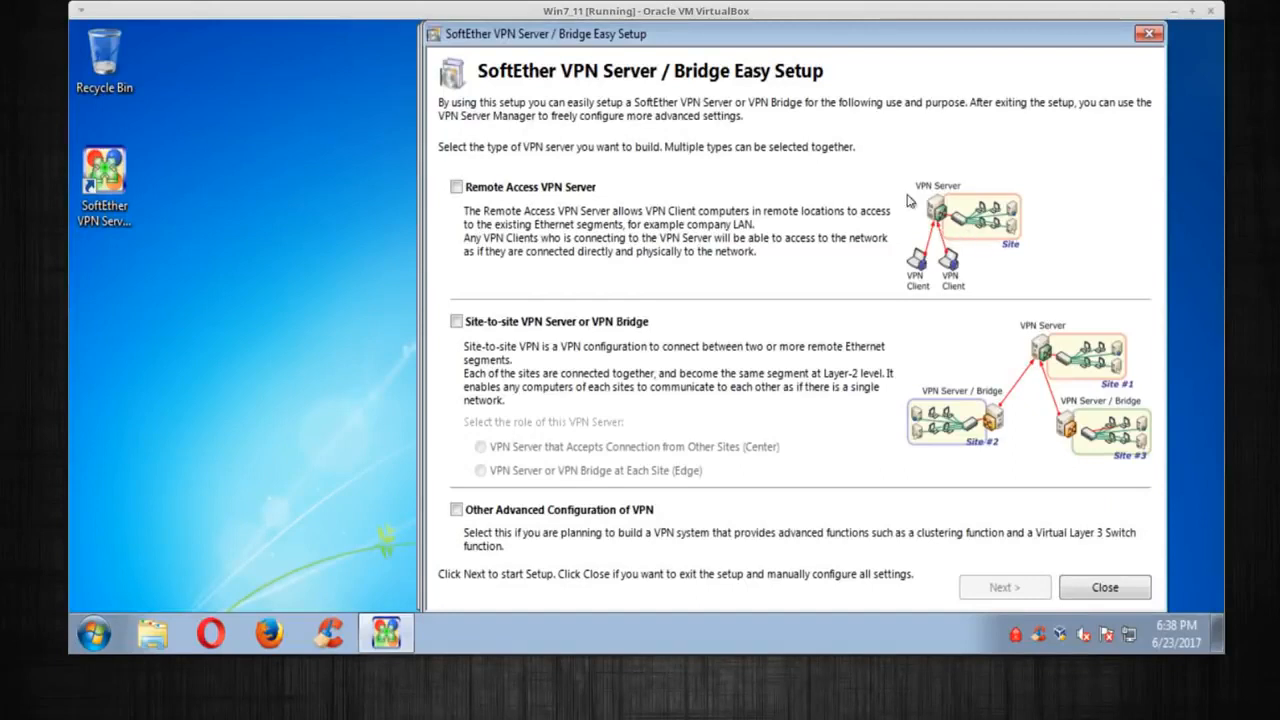
{"action": "left_click", "coordinate": [455, 188]}
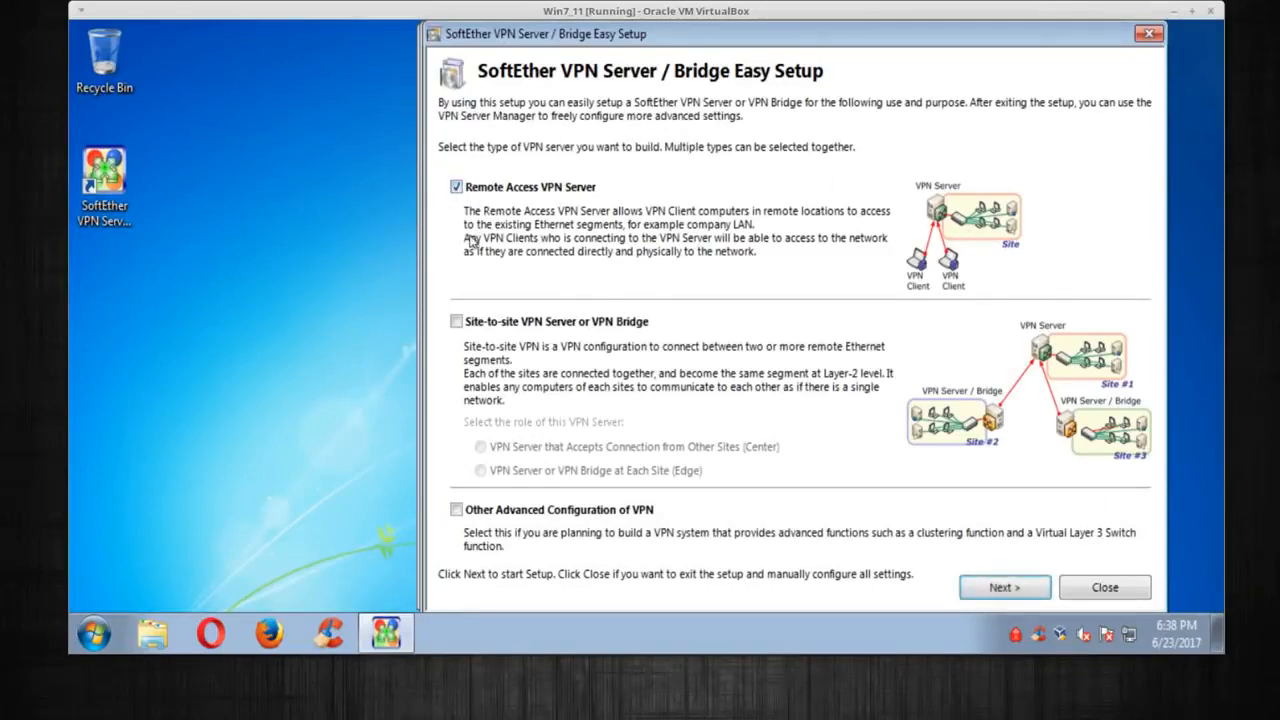
{"action": "left_click", "coordinate": [992, 588]}
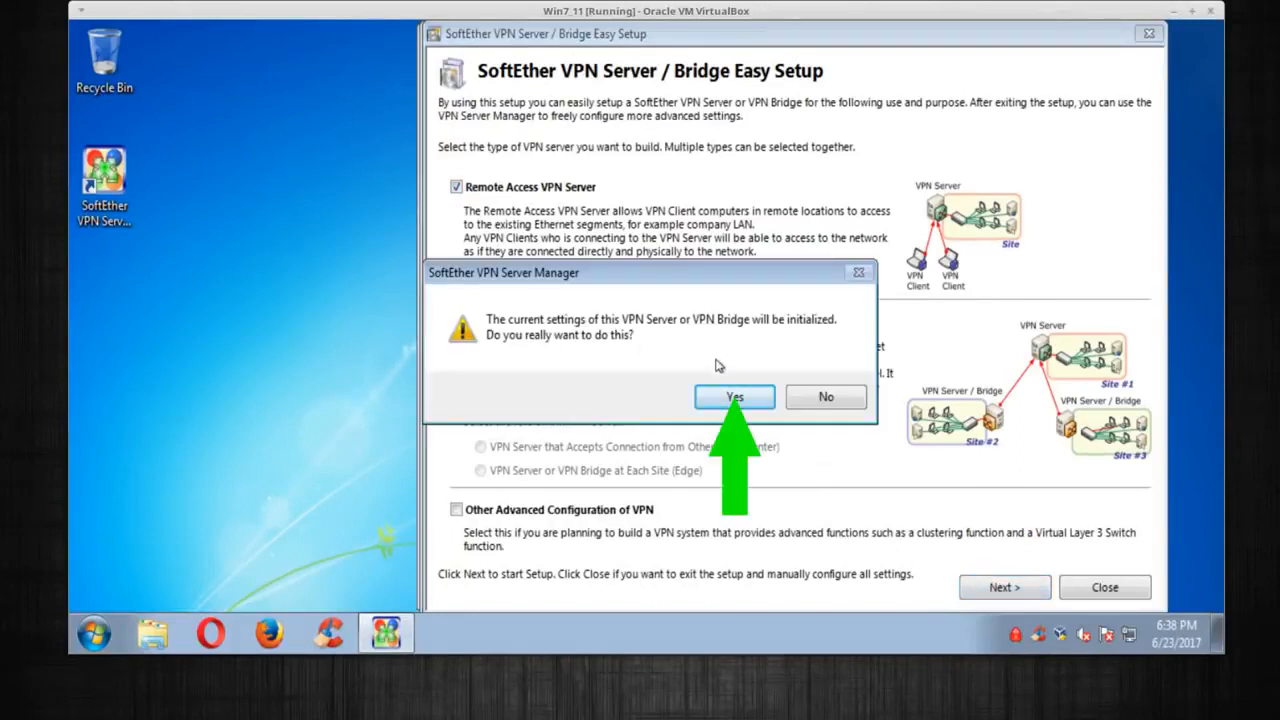
{"action": "left_click", "coordinate": [730, 399]}
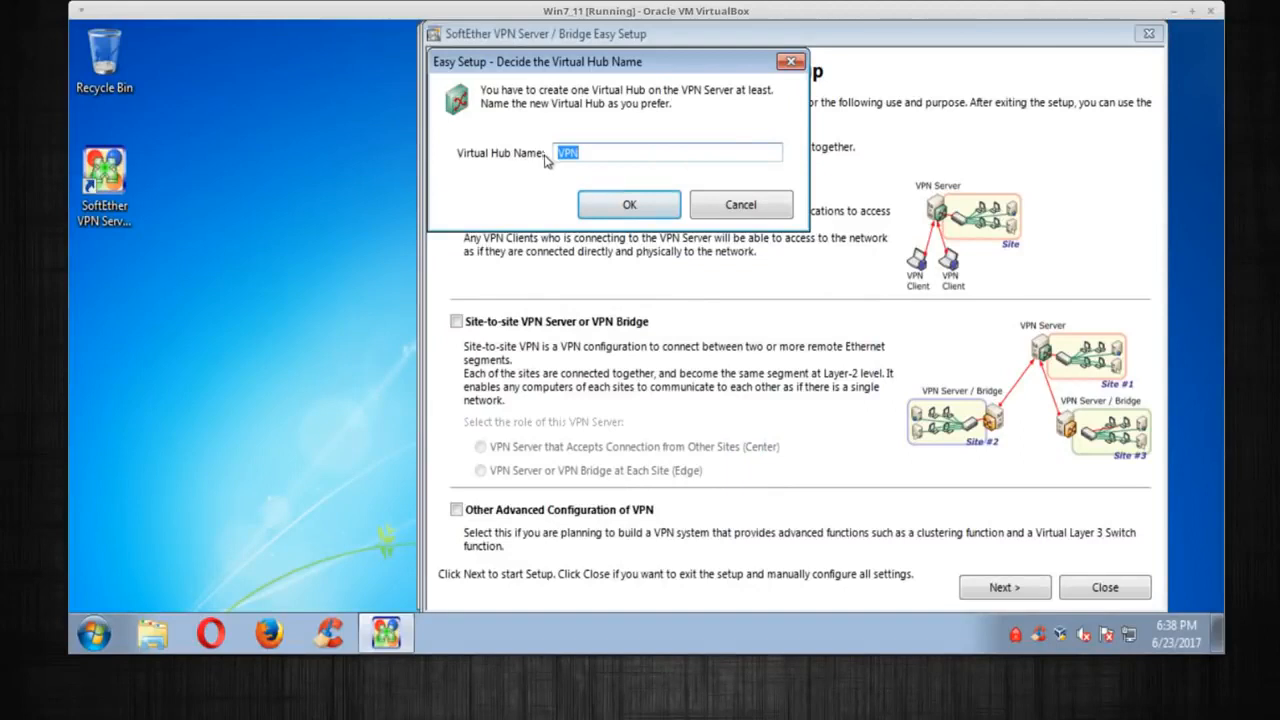
Create hub VPN, skip Dynamic DNS, enable L2TP over IPsec and raw L2TP, and disable VPN Azure
{"action": "left_click", "coordinate": [611, 214]}
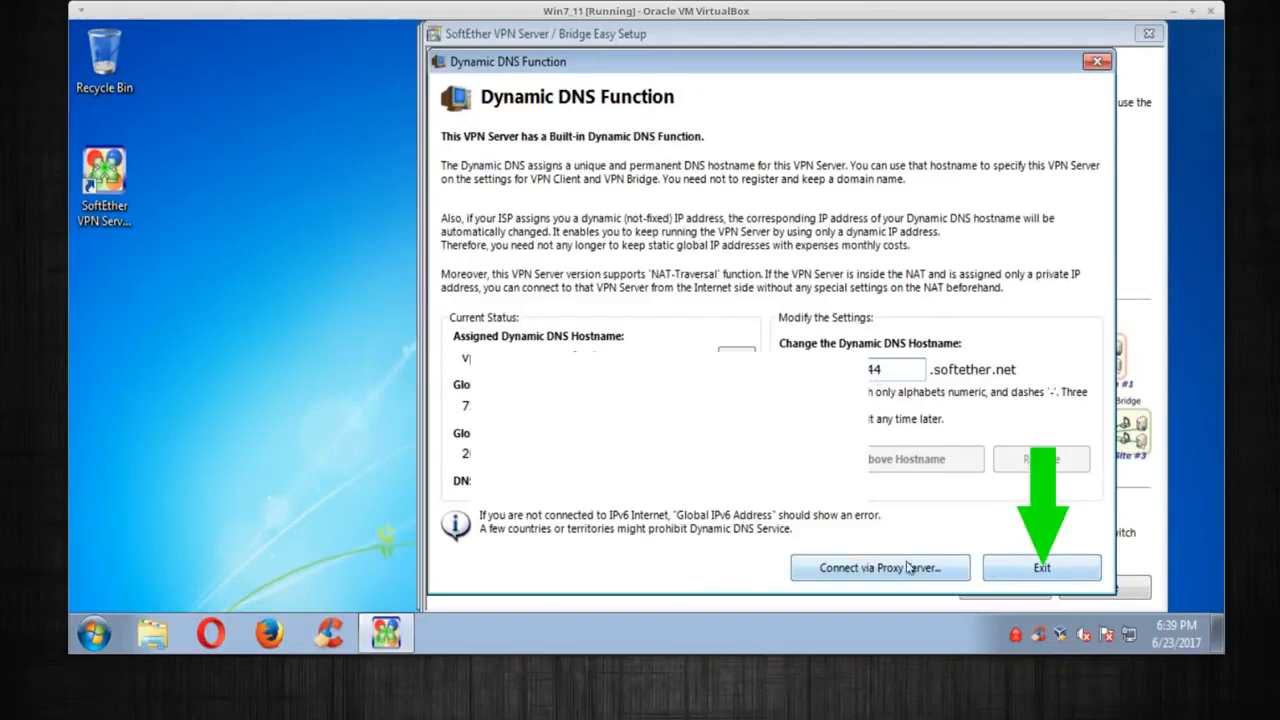
{"action": "left_click", "coordinate": [1038, 568]}
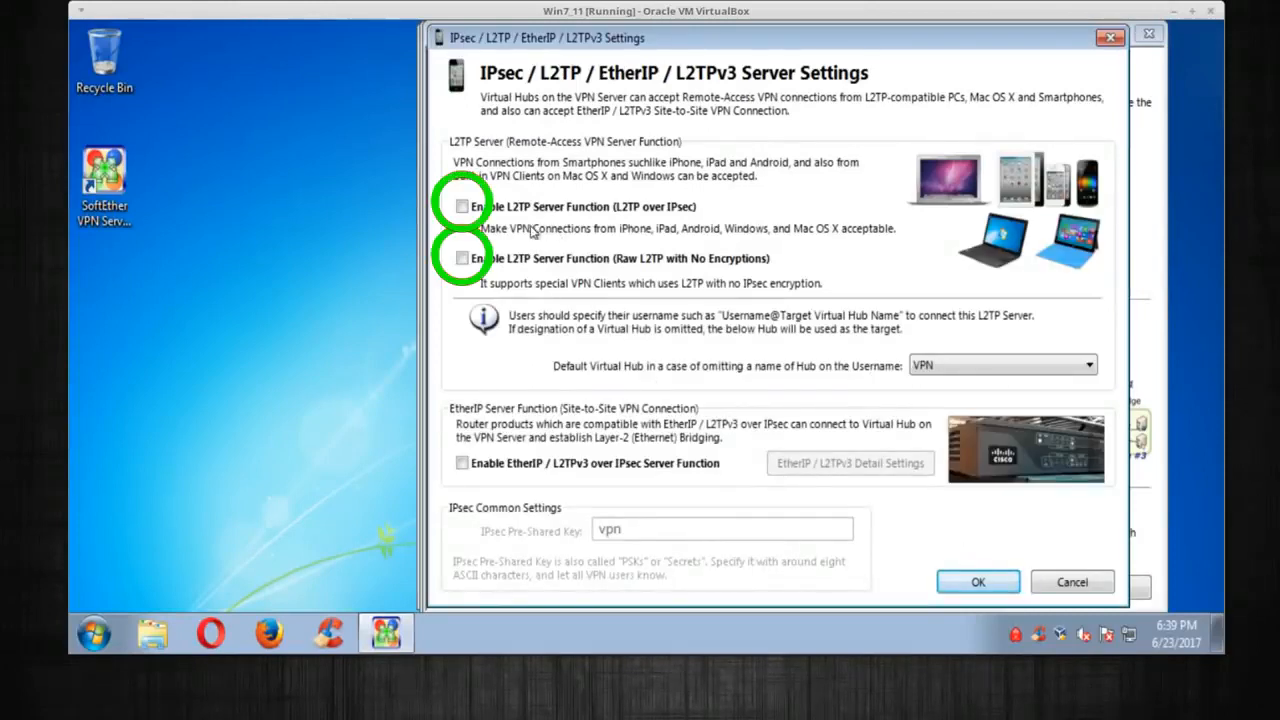
{"action": "left_click", "coordinate": [463, 208]}
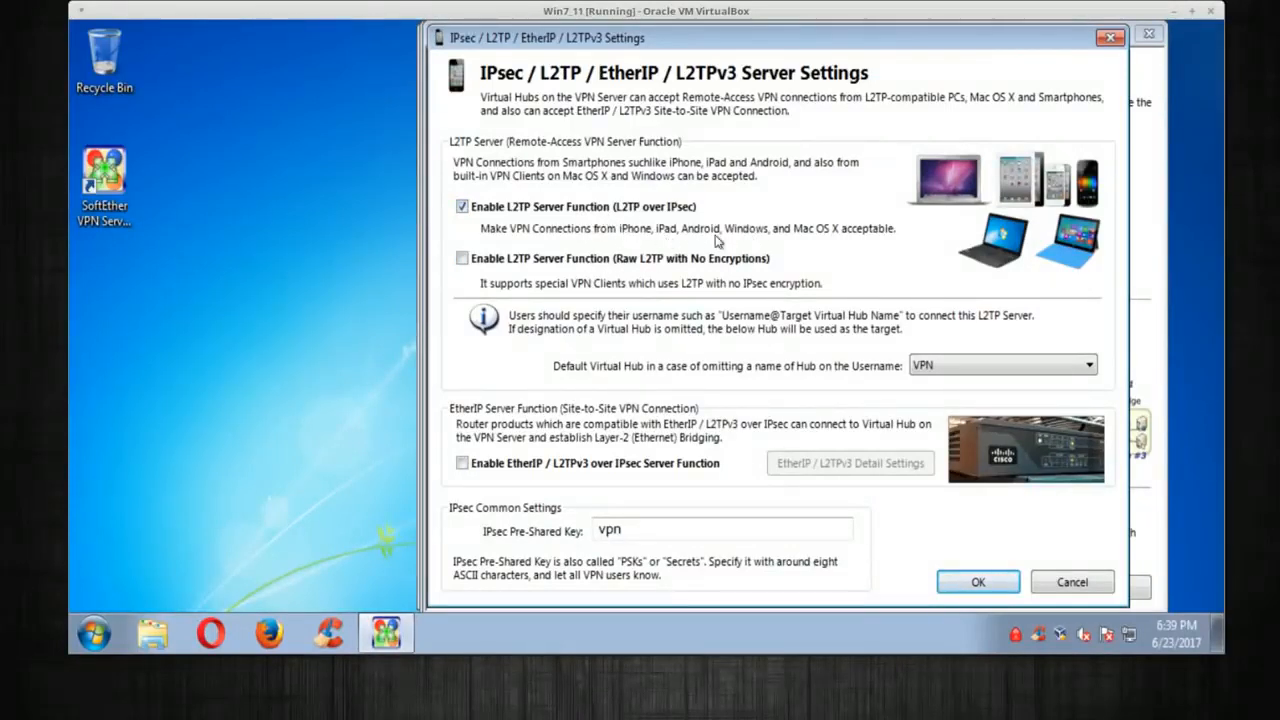
{"action": "left_click", "coordinate": [462, 259]}
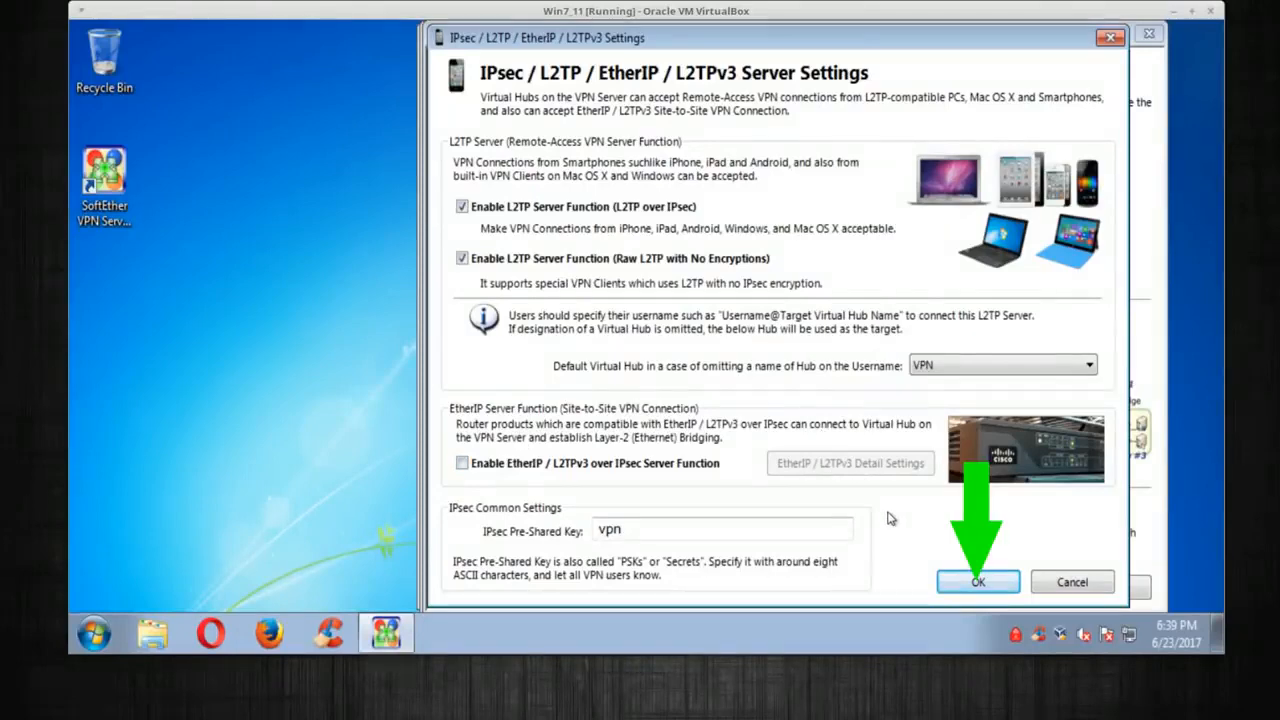
{"action": "left_click", "coordinate": [956, 585]}
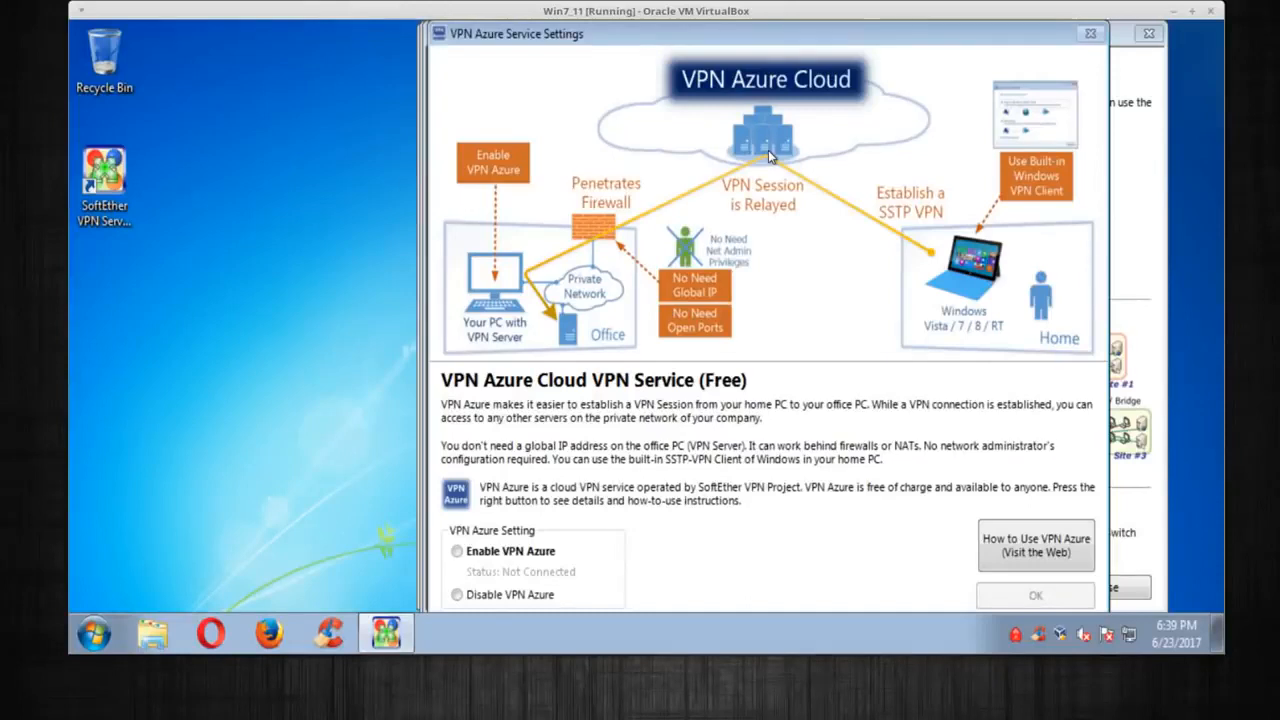
{"action": "left_click", "coordinate": [457, 595]}
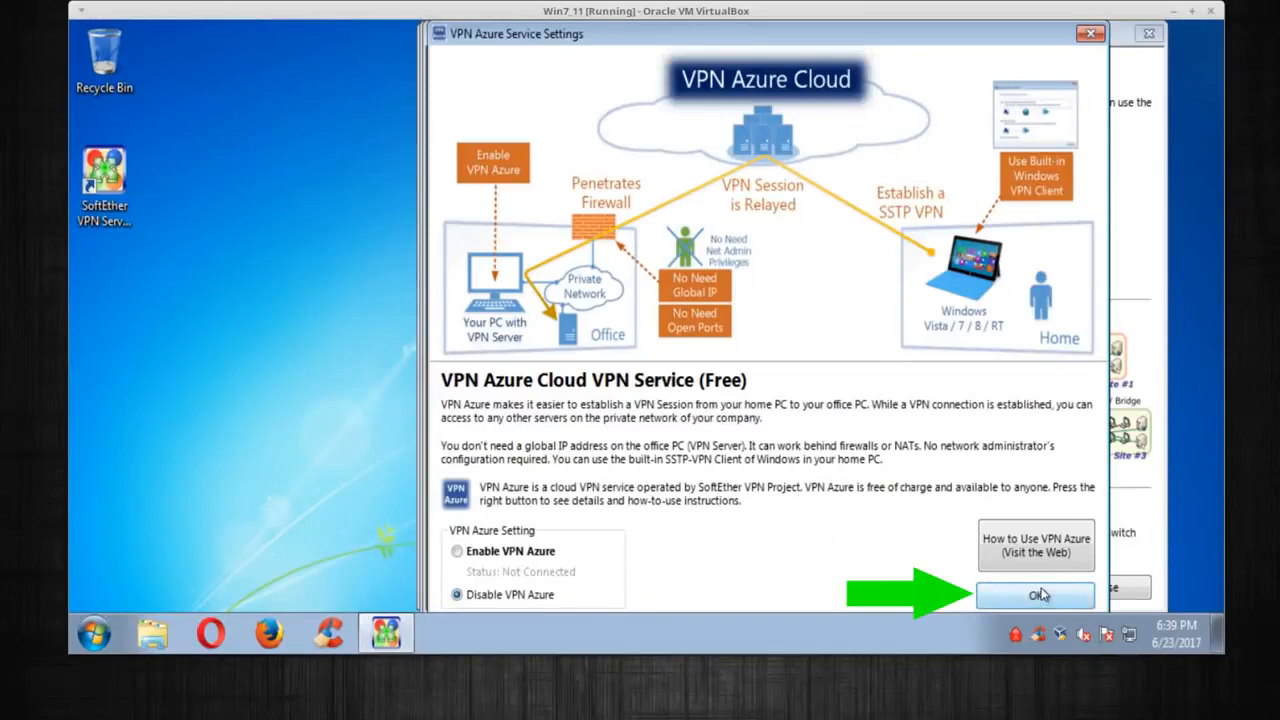
{"action": "left_click", "coordinate": [1040, 595]}
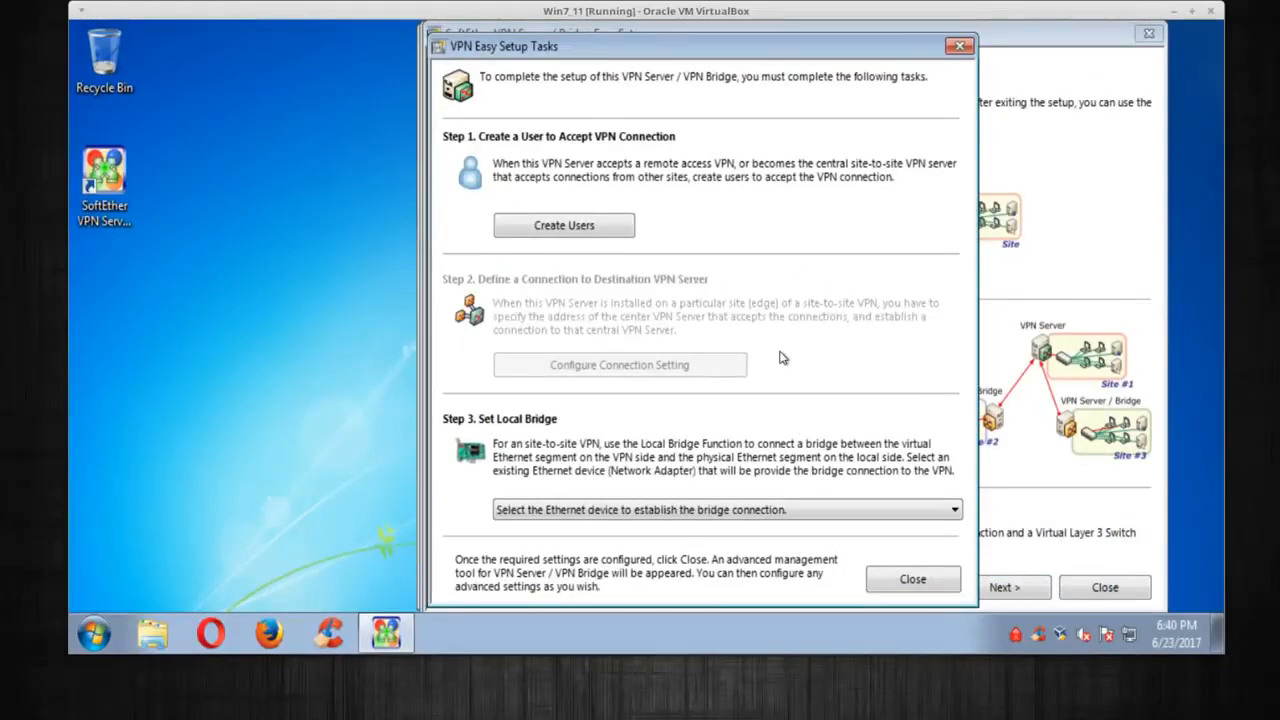
Create user client1 with full name client1 using Signed Certificate Authentication
{"action": "left_click", "coordinate": [533, 226]}
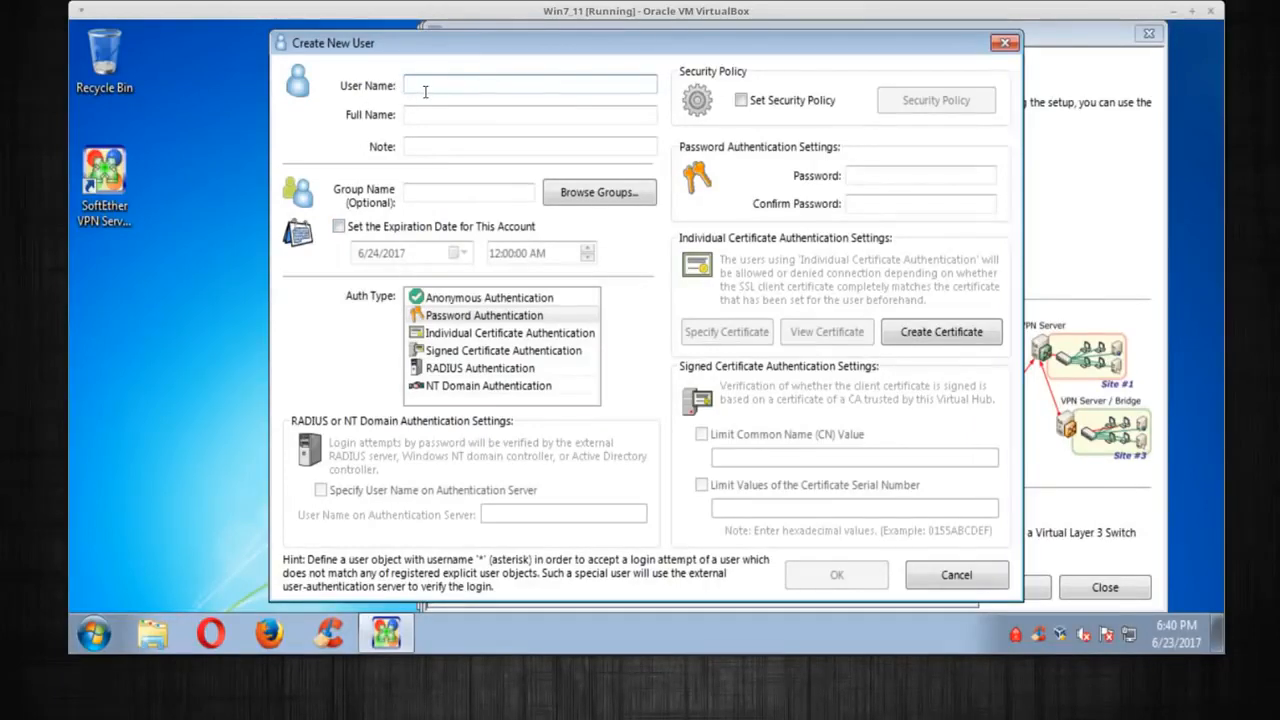
{"action": "type", "text": "client1"}
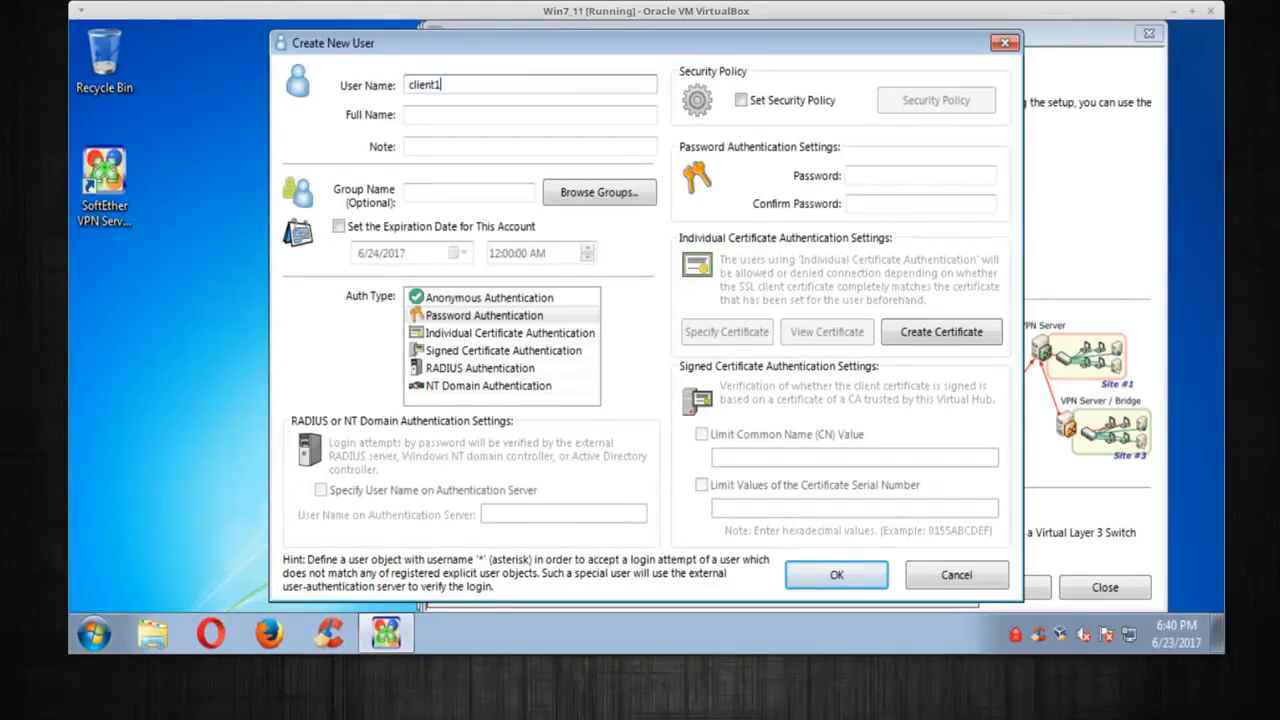
{"action": "left_click", "coordinate": [430, 116]}
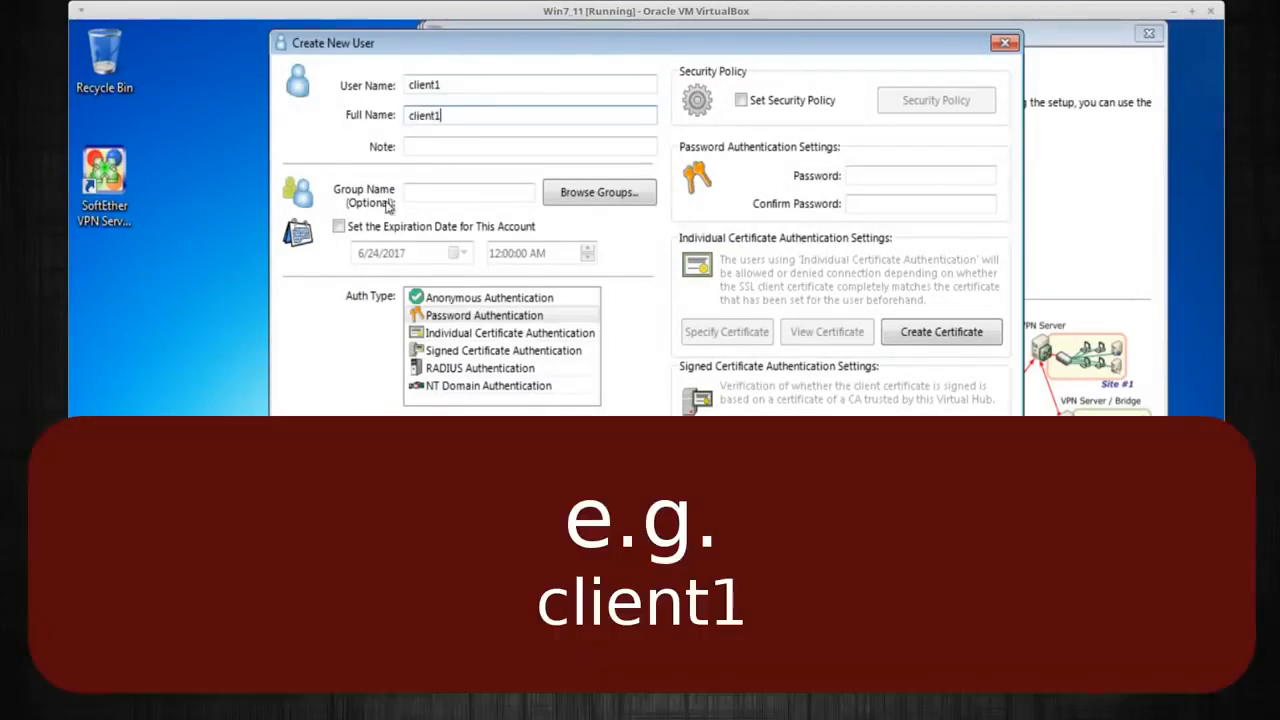
{"action": "left_click", "coordinate": [460, 350]}
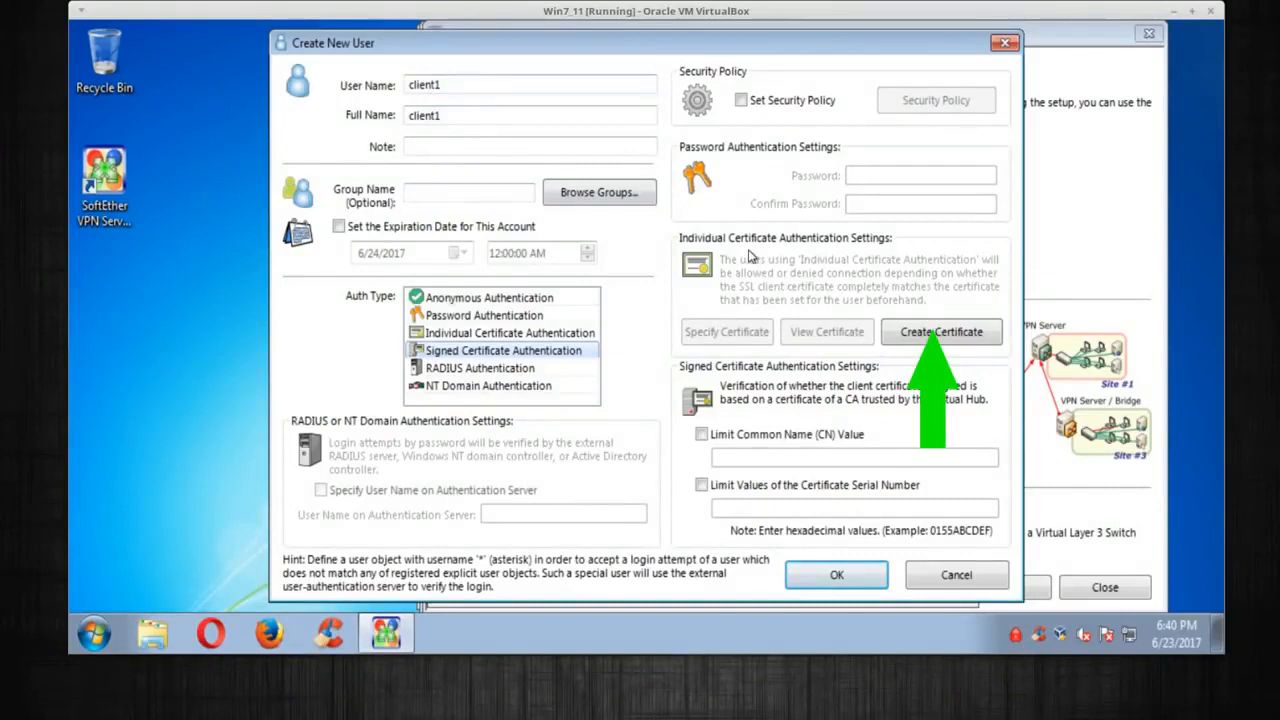
Generate a client1 certificate with organization freelancetek.com, unit IT, and locale 'Housto'
{"action": "left_click", "coordinate": [941, 334]}
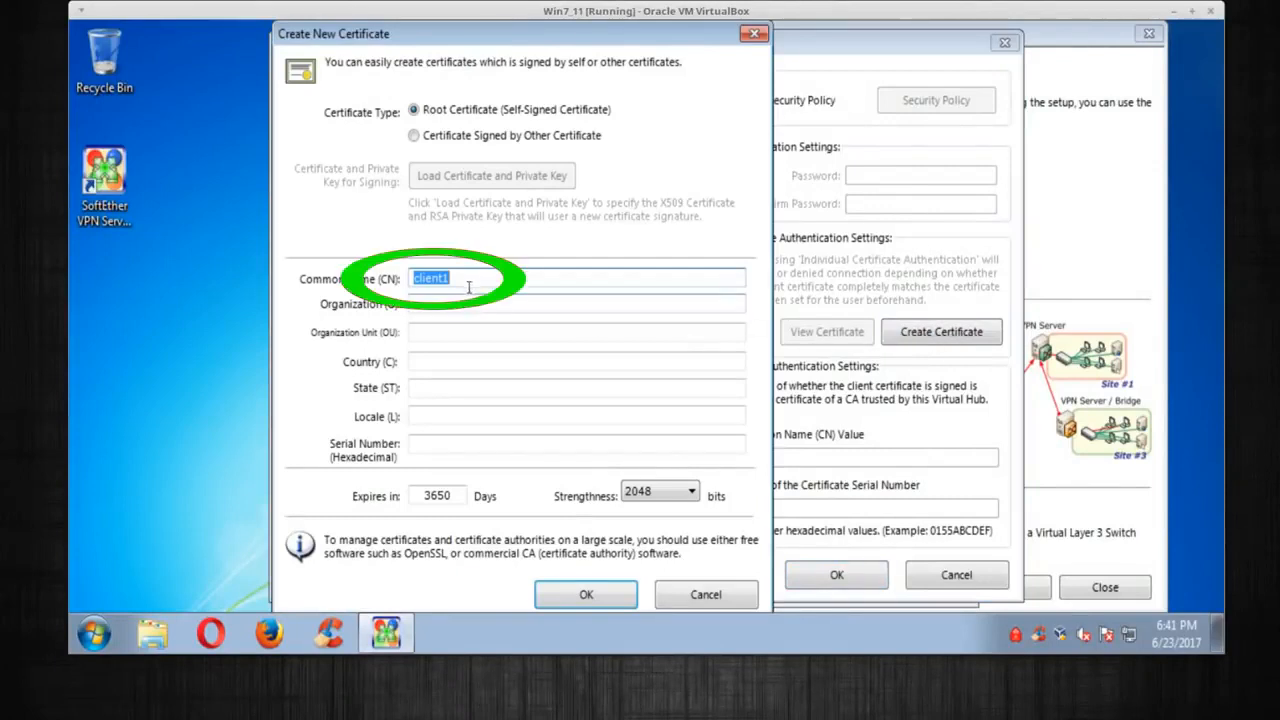
{"action": "left_click", "coordinate": [491, 275]}
{"action": "left_click_drag", "start_coordinate": [474, 276], "coordinate": [380, 276]}
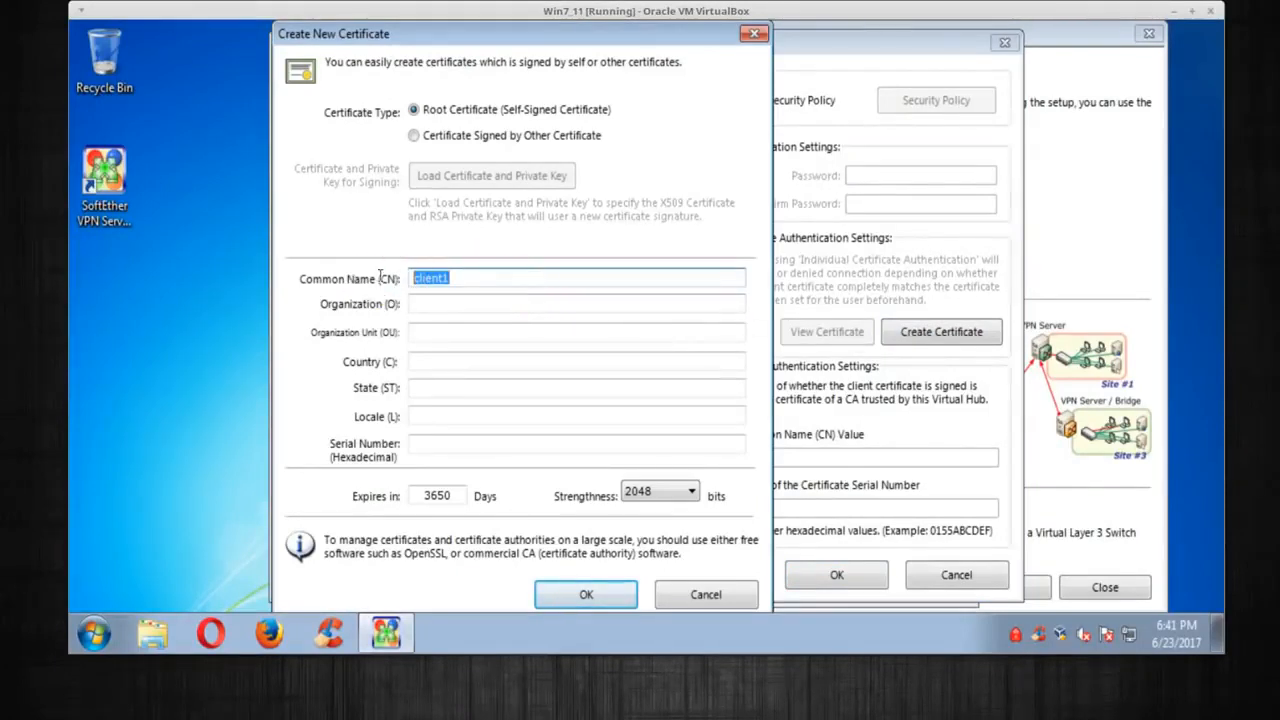
{"action": "left_click", "coordinate": [440, 302]}
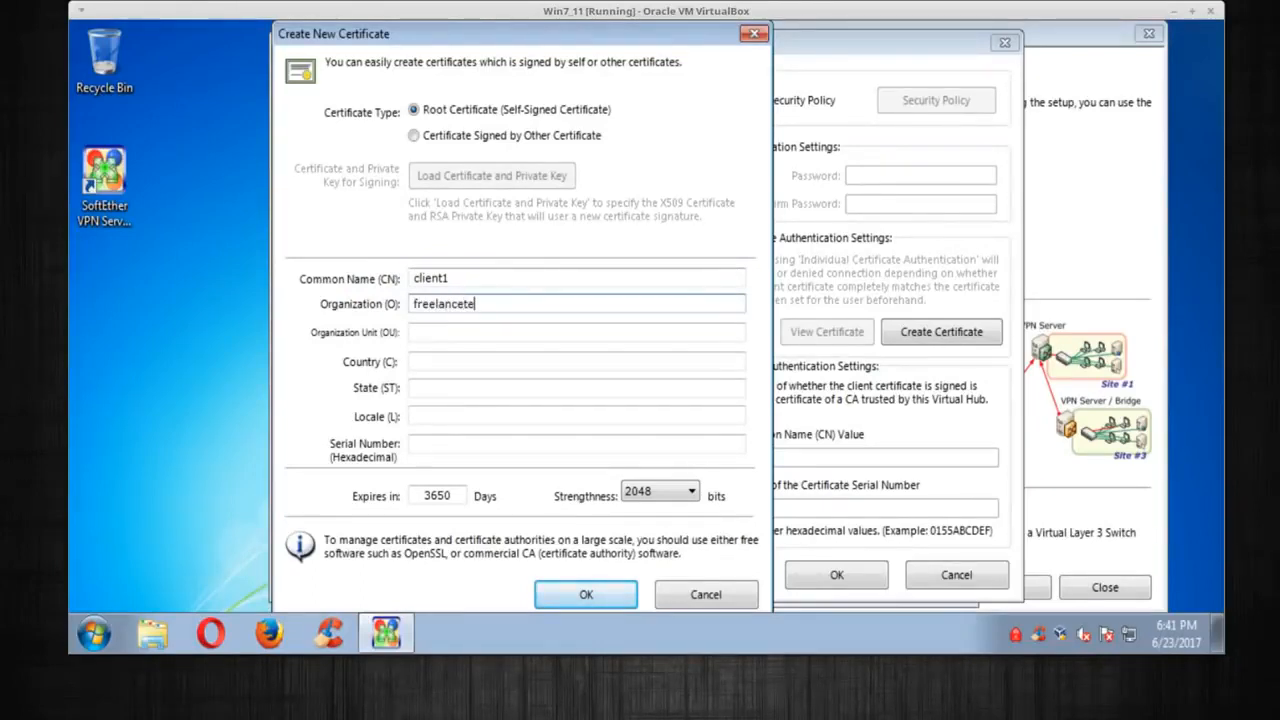
{"action": "type", "text": "freelancetek.com"}
{"action": "left_click", "coordinate": [423, 336]}
{"action": "type", "text": "I"}
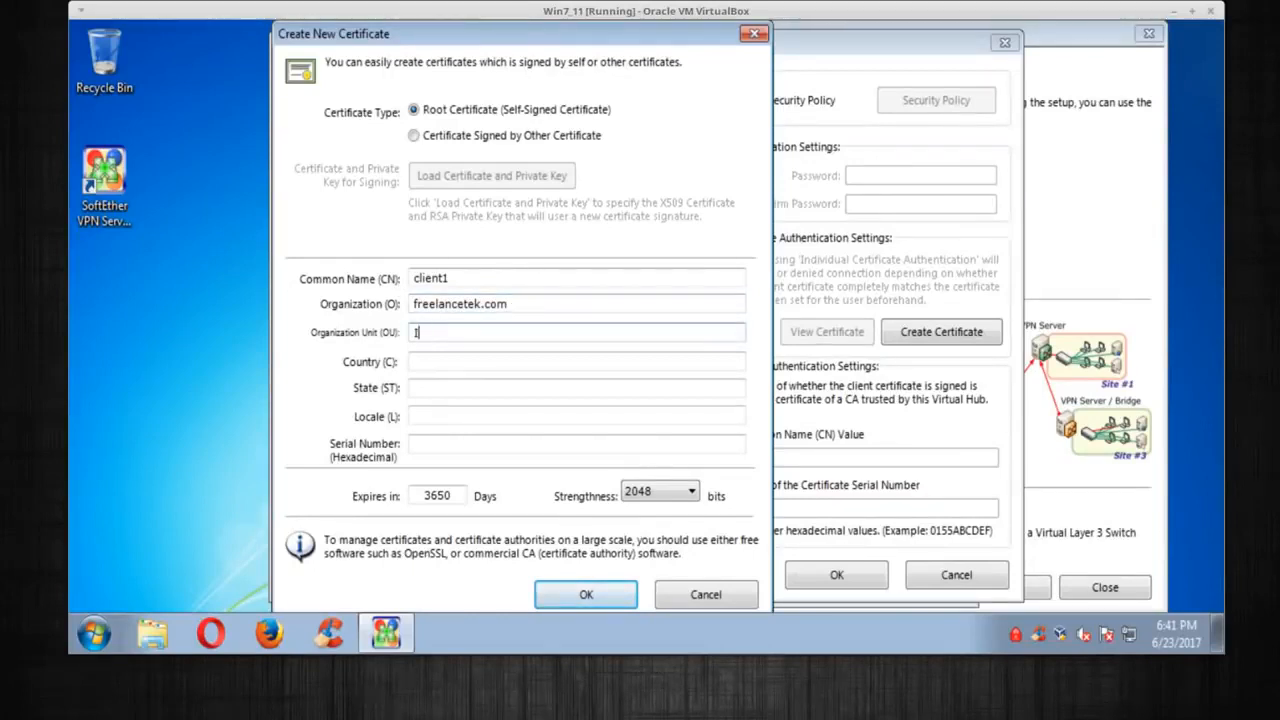
{"action": "type", "text": "T"}
{"action": "left_click", "coordinate": [433, 361]}
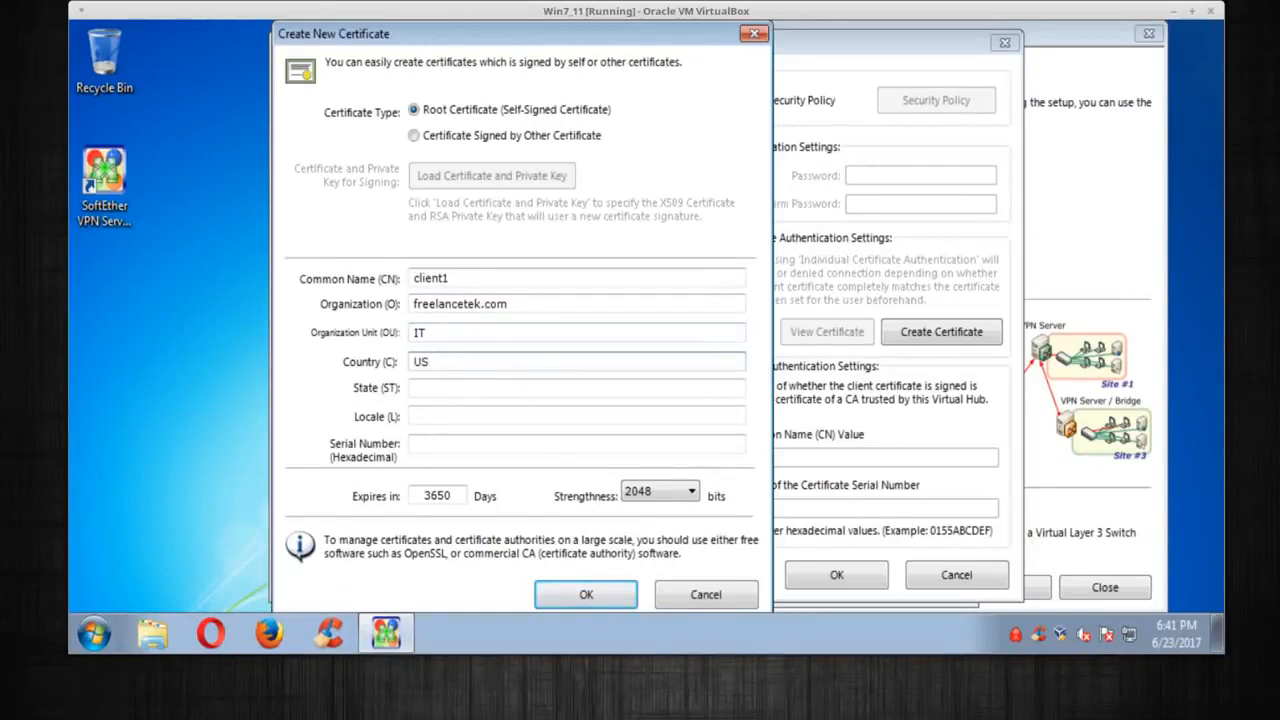
{"action": "left_click", "coordinate": [490, 390]}
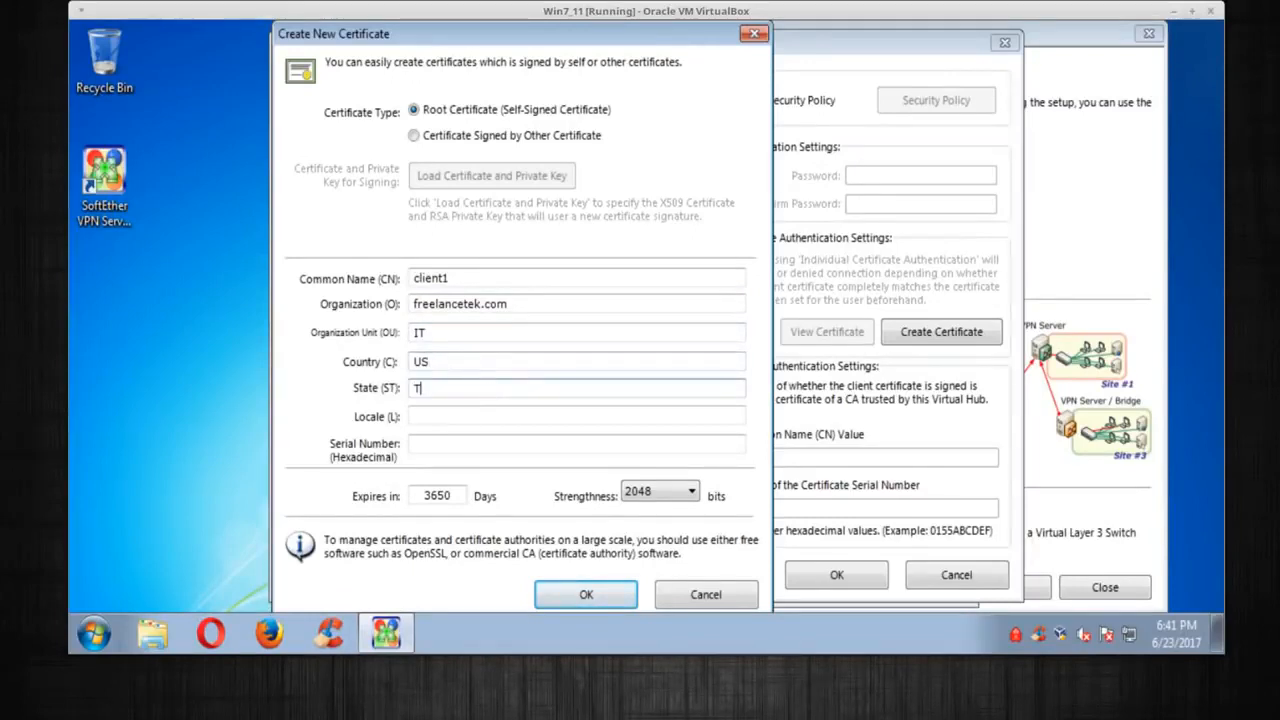
{"action": "left_click", "coordinate": [466, 417]}
{"action": "type", "text": "Ho"}
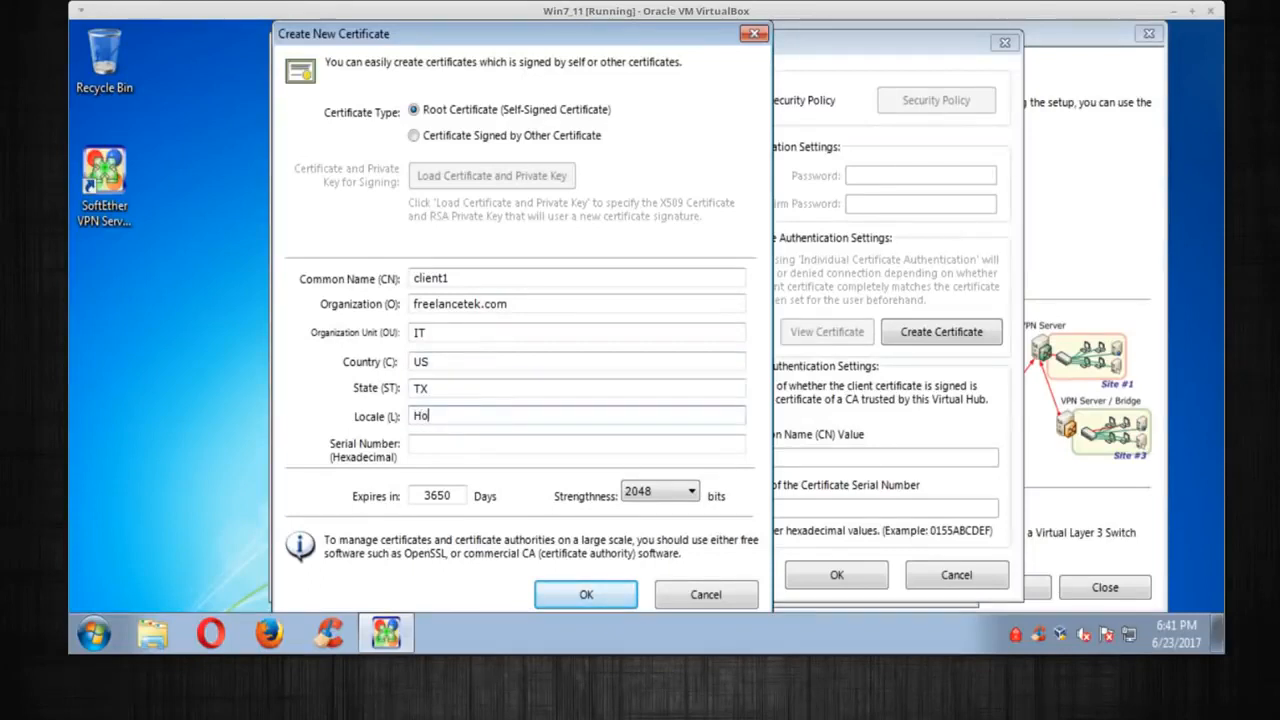
{"action": "type", "text": "uston"}
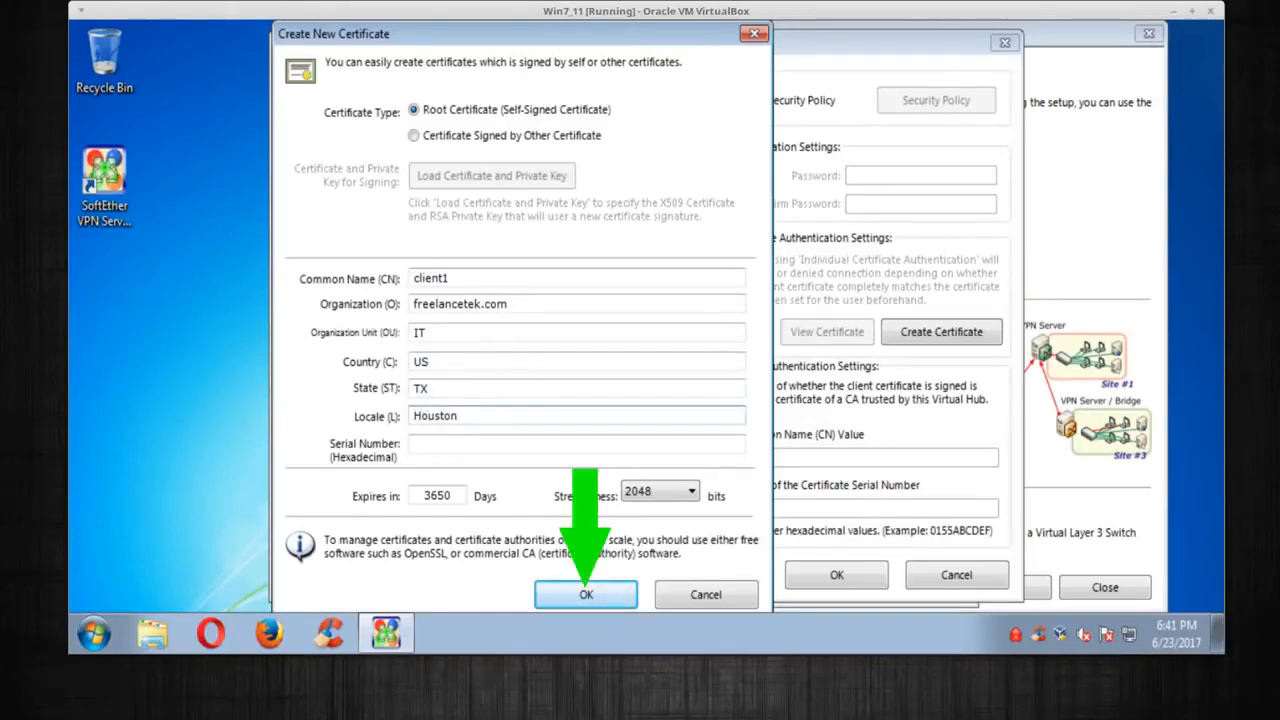
{"action": "left_click", "coordinate": [612, 594]}
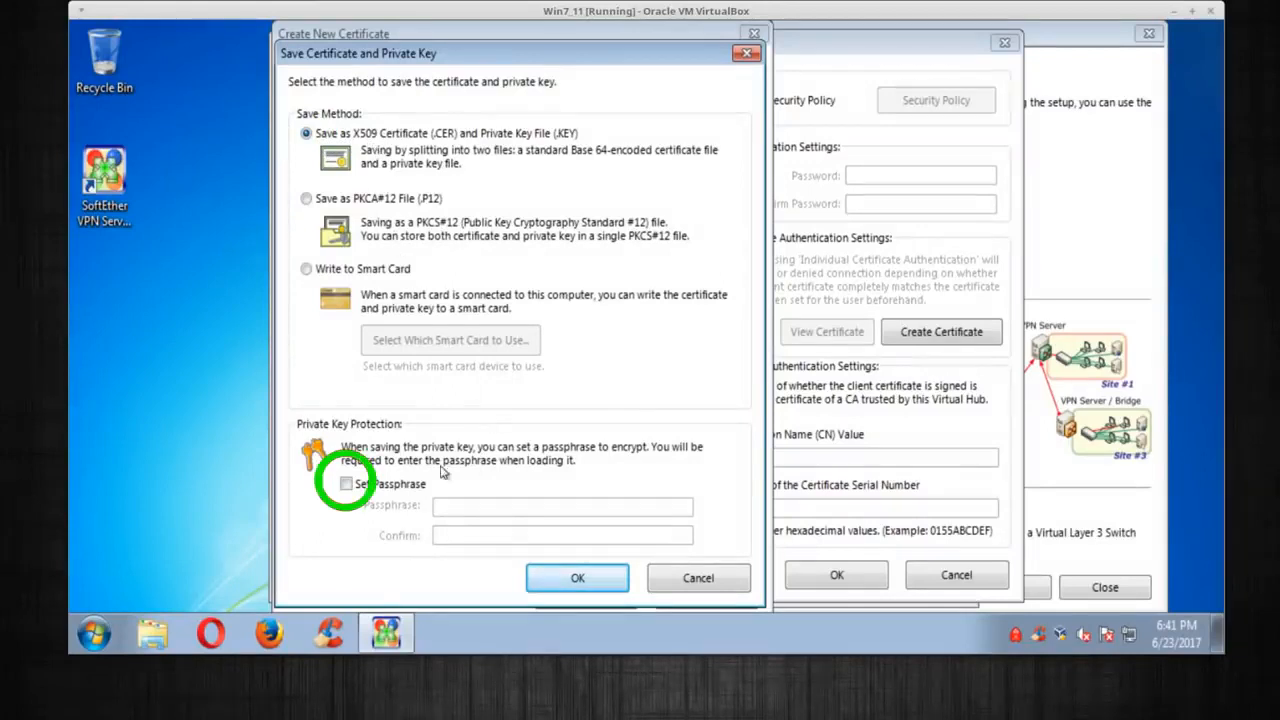
Save the certificate and passphrase-protected private key as client1 files in Documents
{"action": "left_click", "coordinate": [349, 486]}
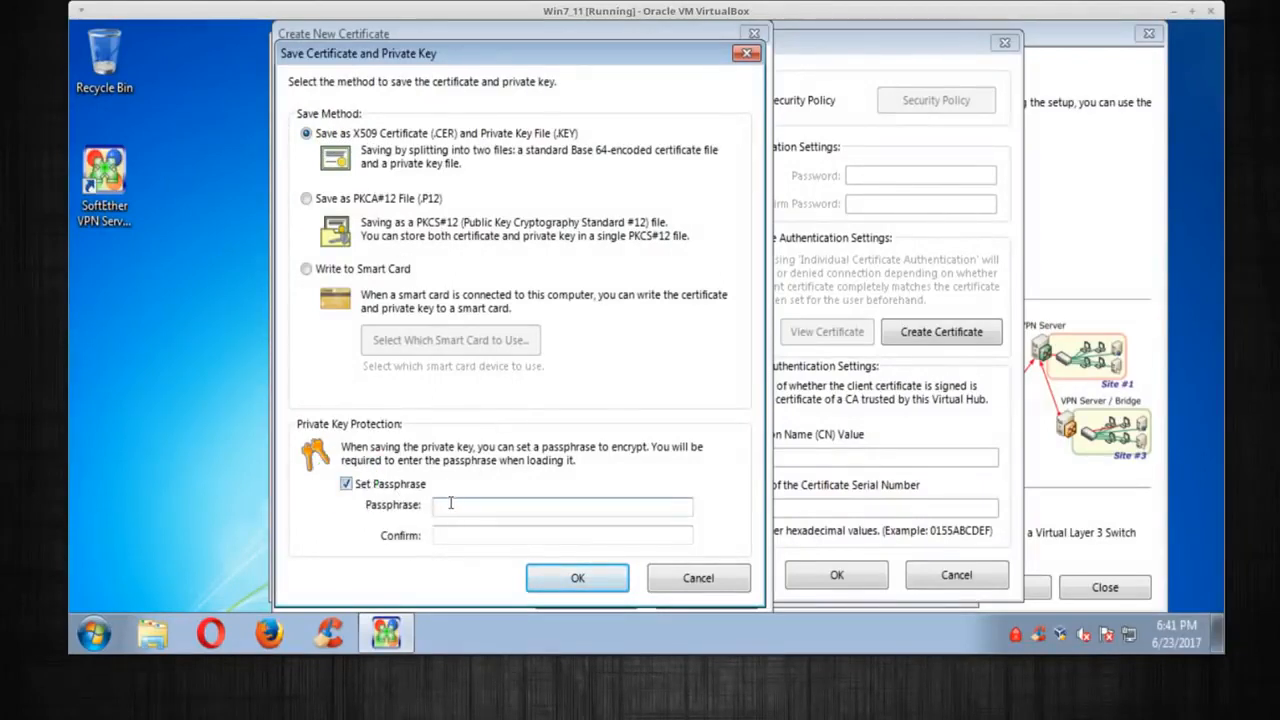
{"action": "left_click", "coordinate": [454, 503]}
{"action": "type", "text": "abc"}
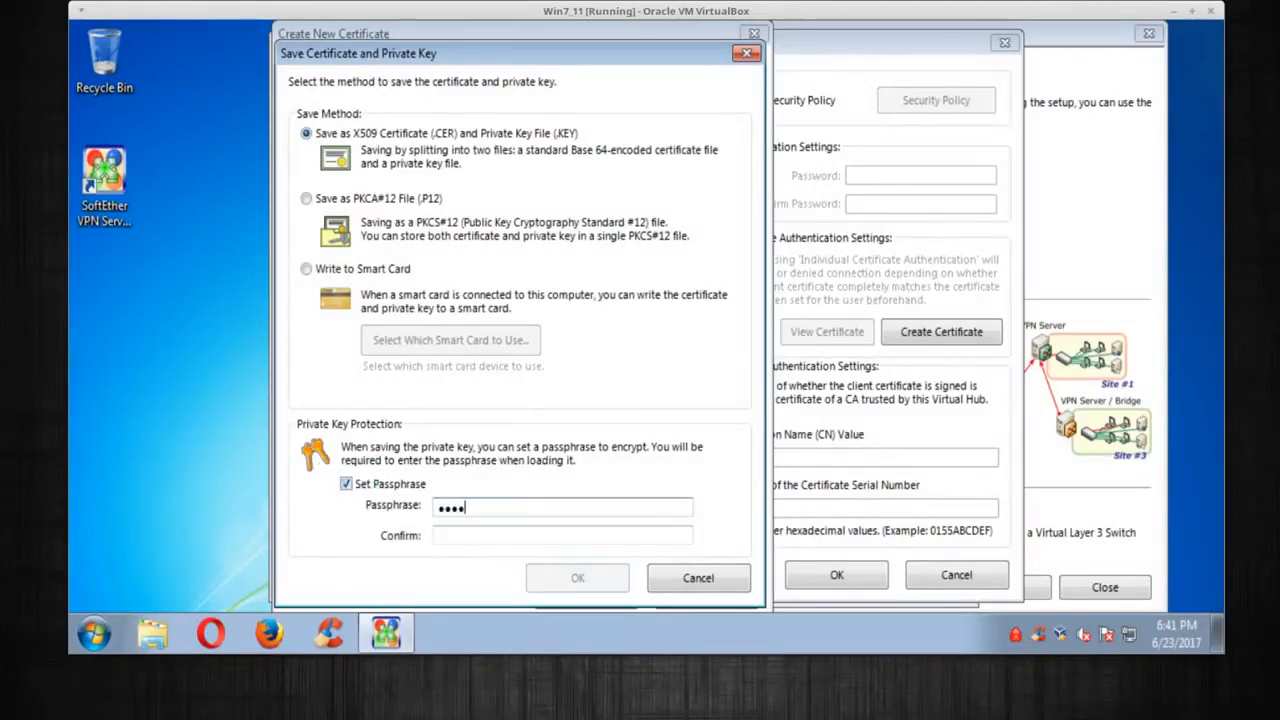
{"action": "type", "text": "d"}
{"action": "key", "text": "Tab"}
{"action": "type", "text": "ab"}
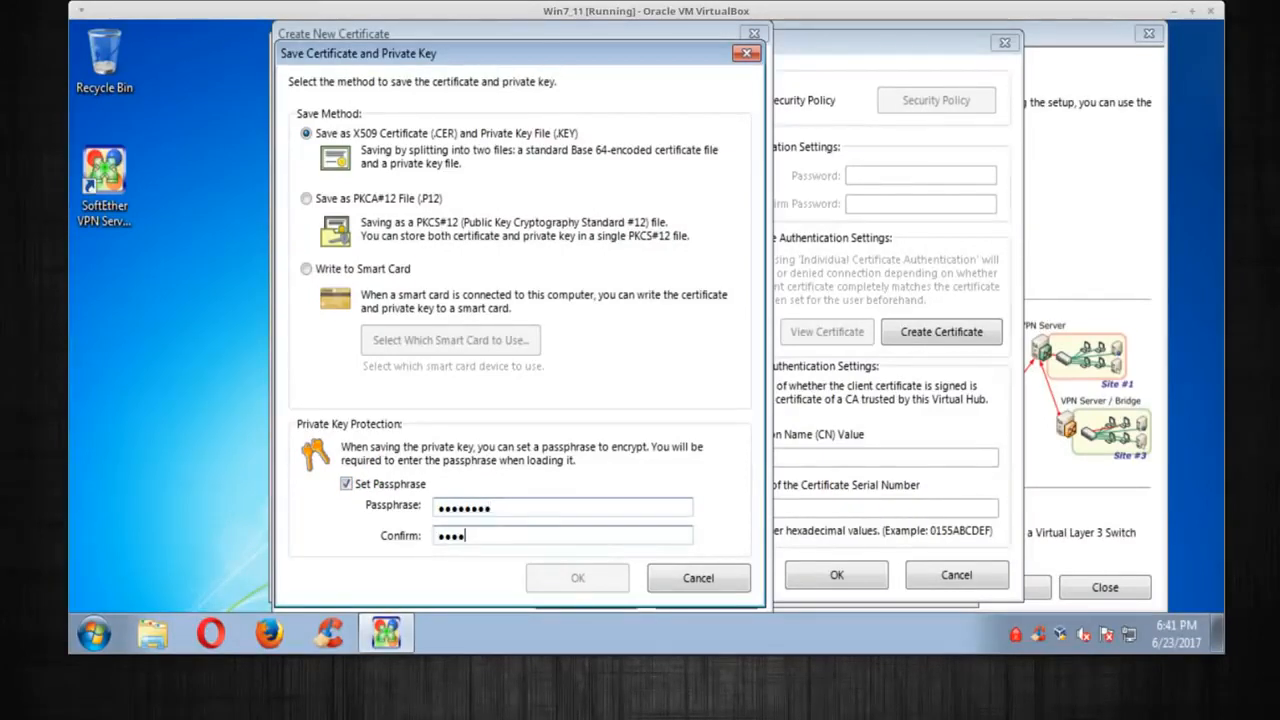
{"action": "type", "text": "d"}
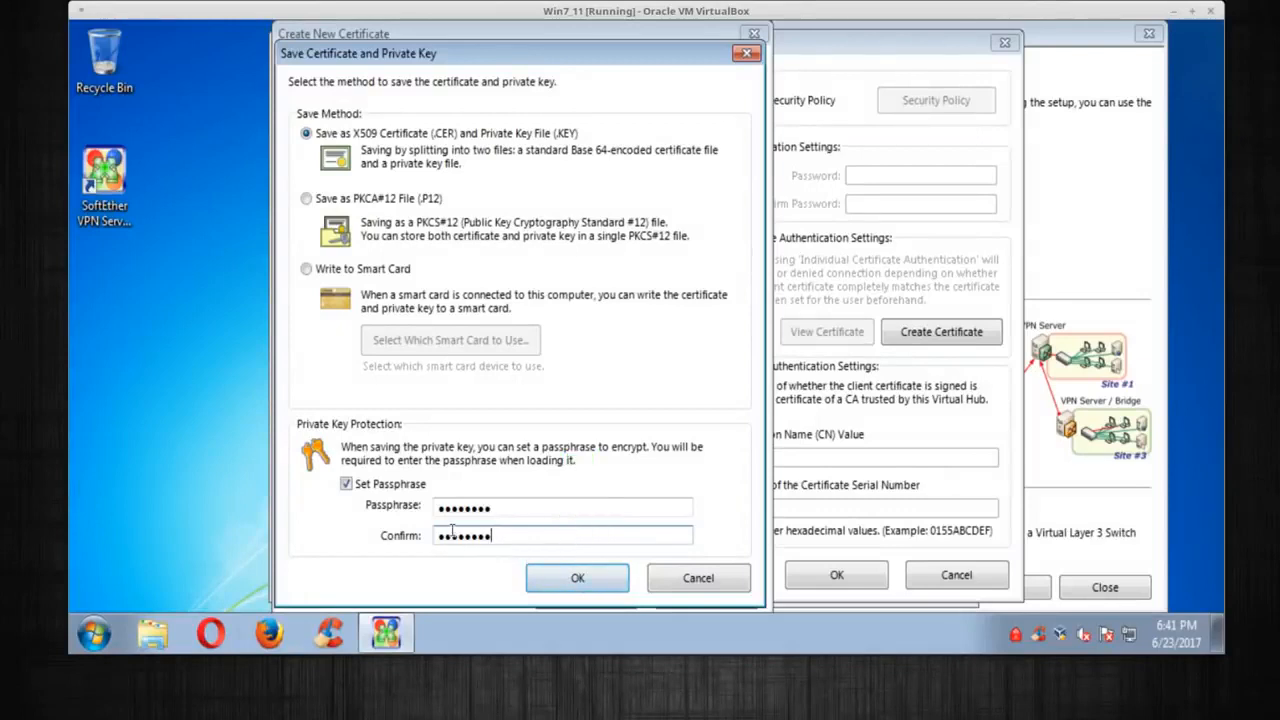
{"action": "left_click", "coordinate": [570, 575]}
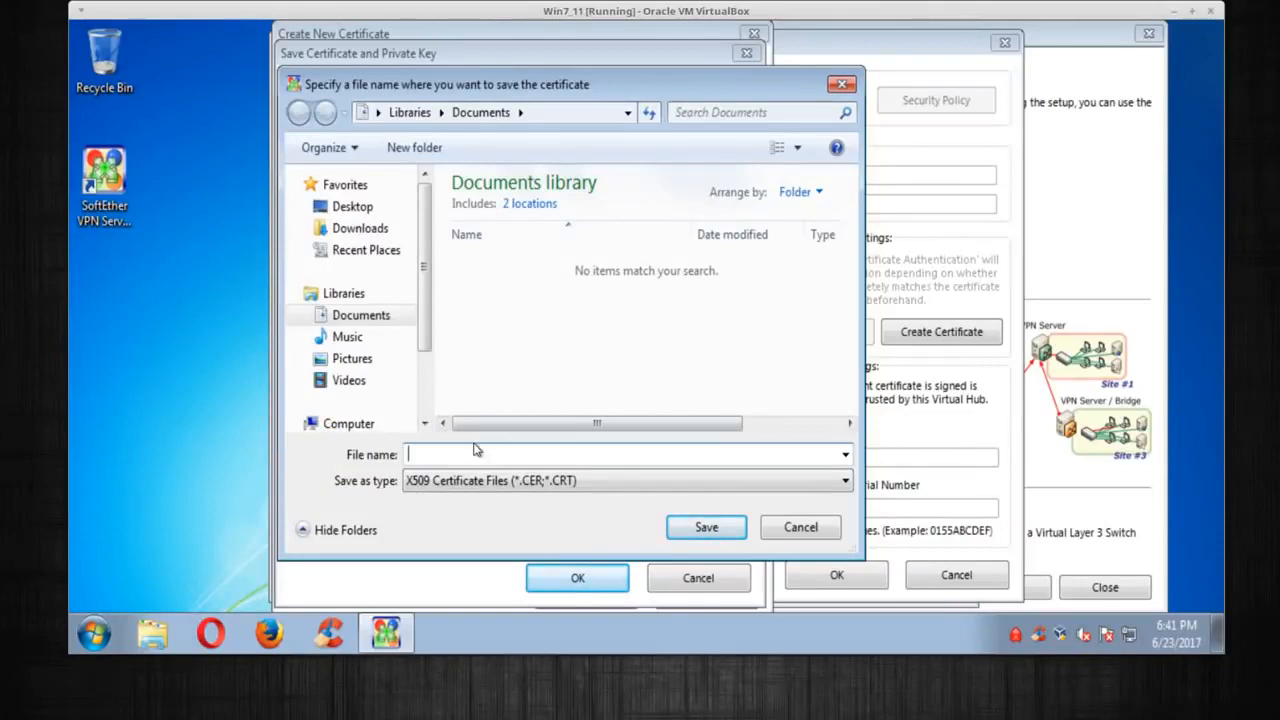
{"action": "type", "text": "client1"}
{"action": "left_click", "coordinate": [704, 527]}
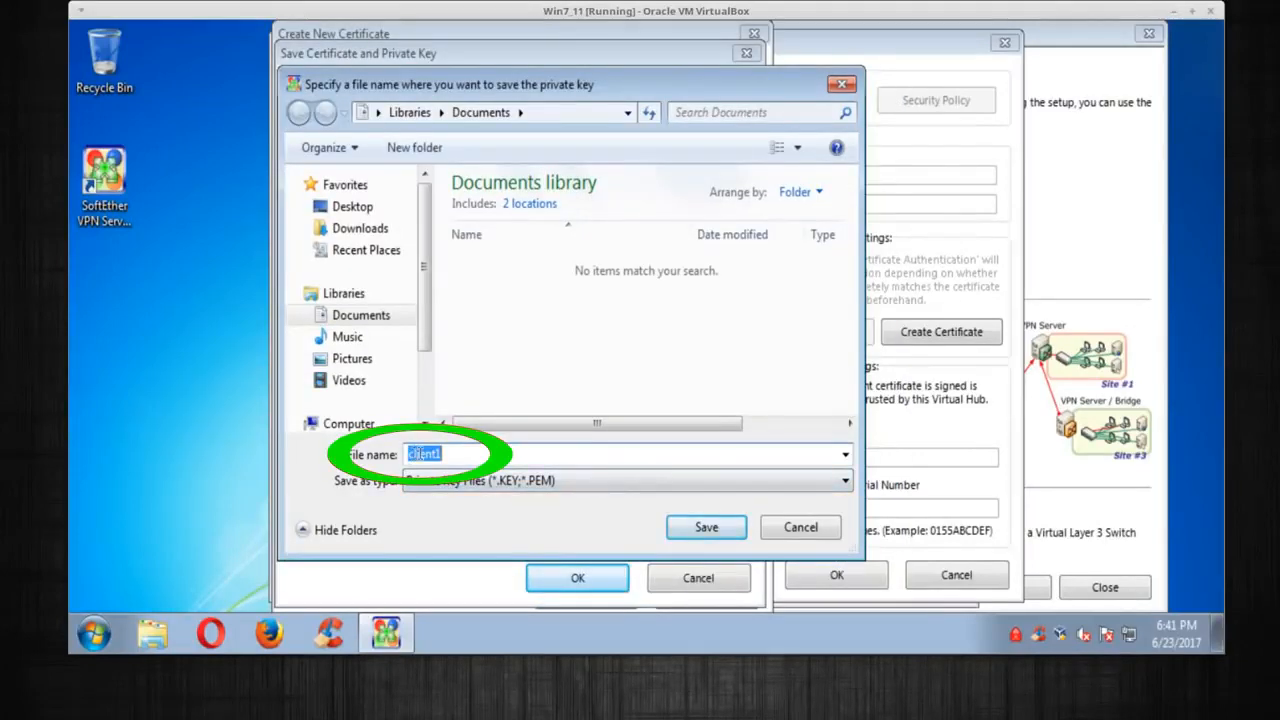
{"action": "left_click", "coordinate": [670, 527]}
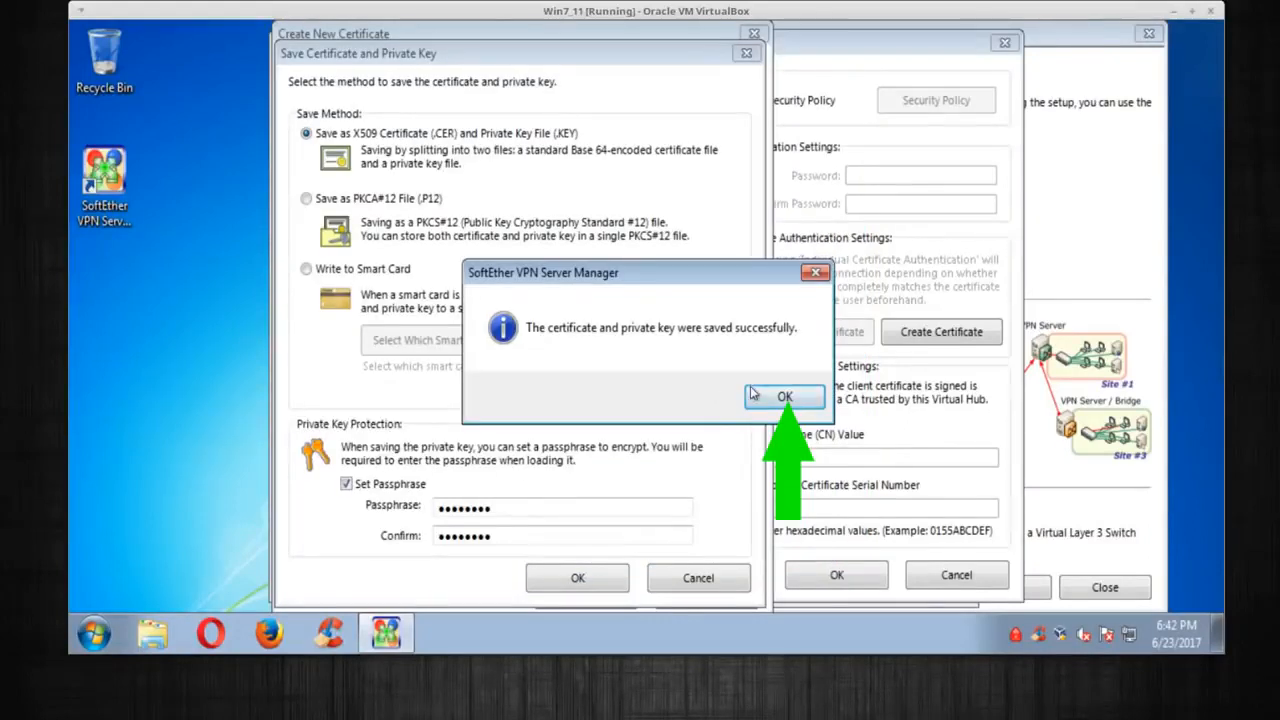
{"action": "left_click", "coordinate": [765, 397]}
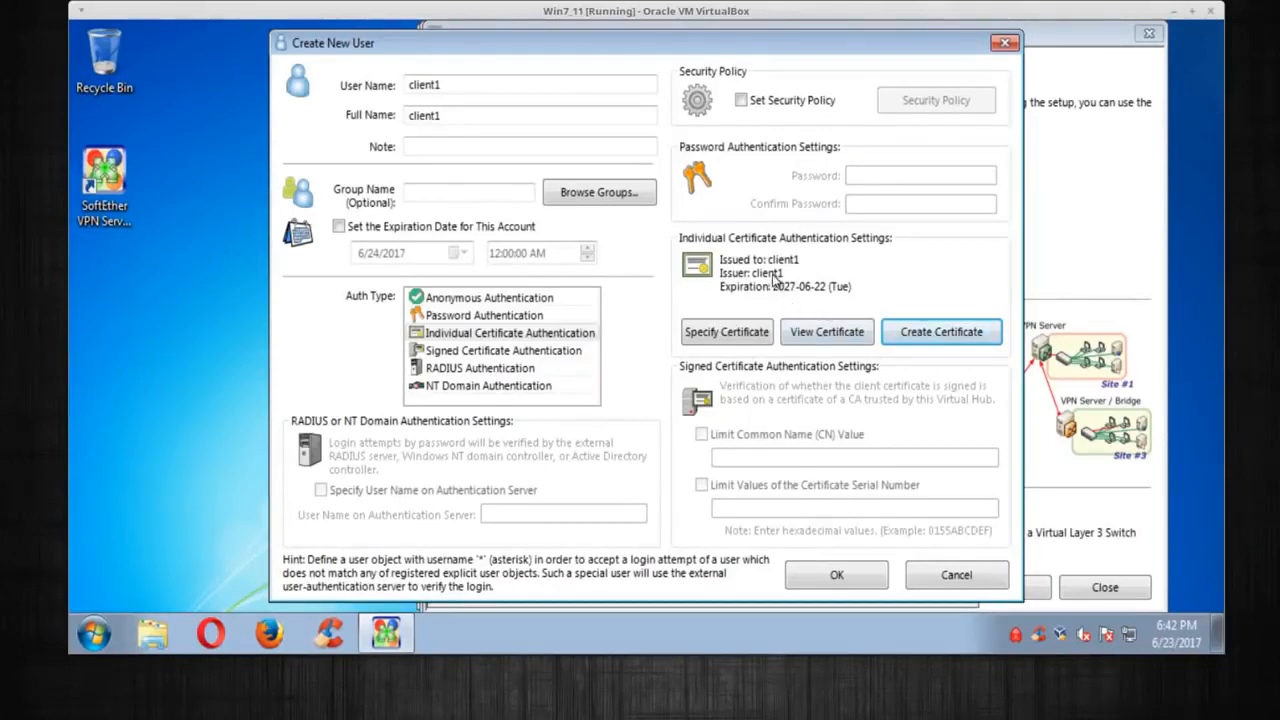
Confirm creation of user client1 and select it in the VPN hub's user list
{"action": "left_click", "coordinate": [838, 576]}
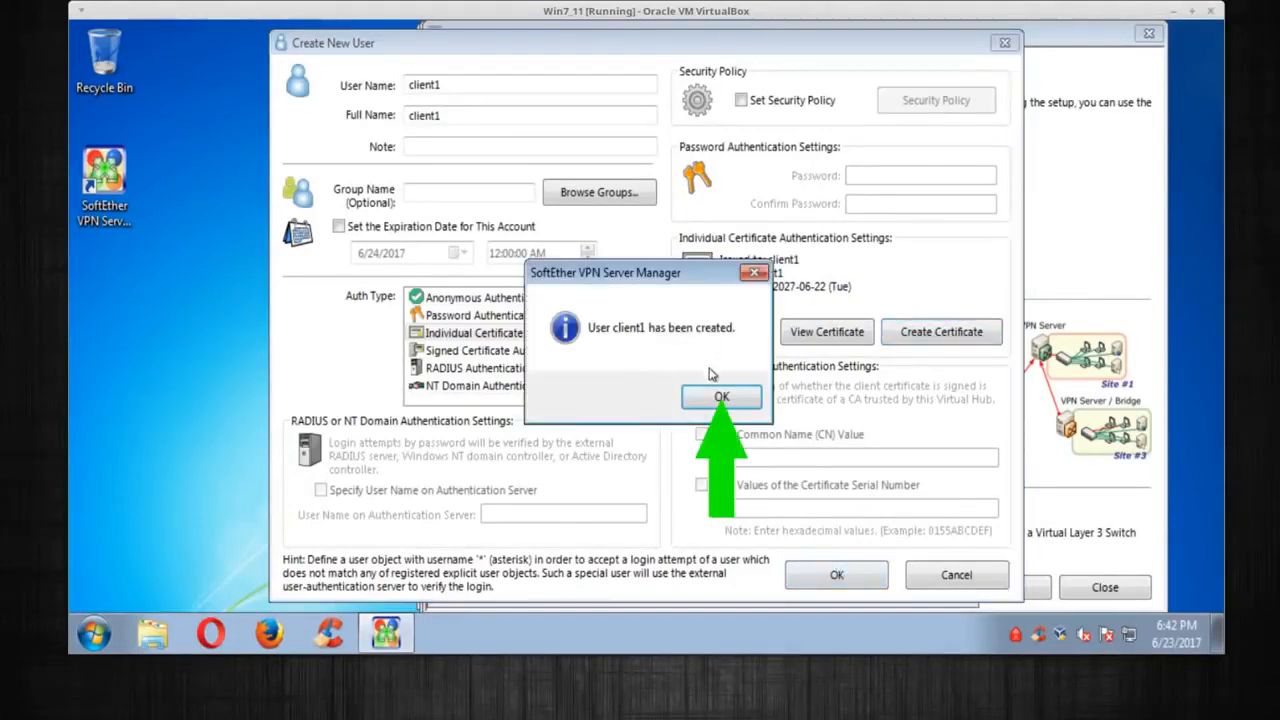
{"action": "left_click", "coordinate": [720, 397]}
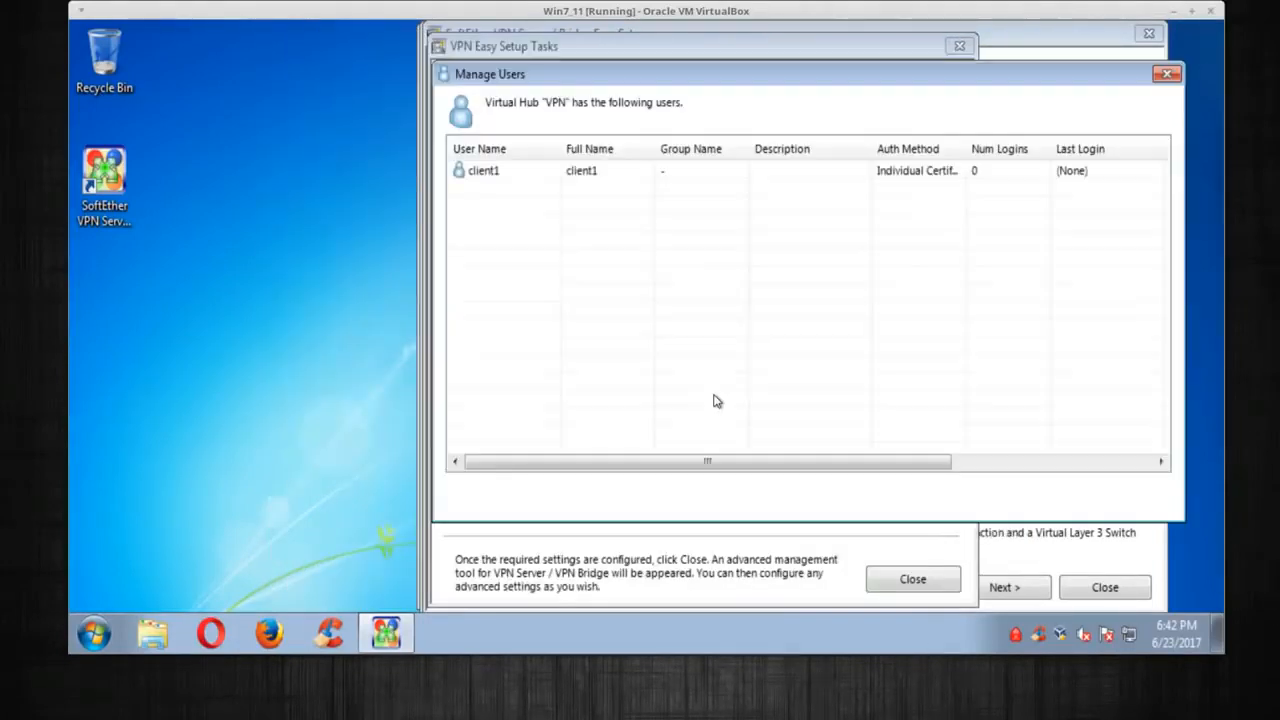
{"action": "left_click", "coordinate": [593, 172]}
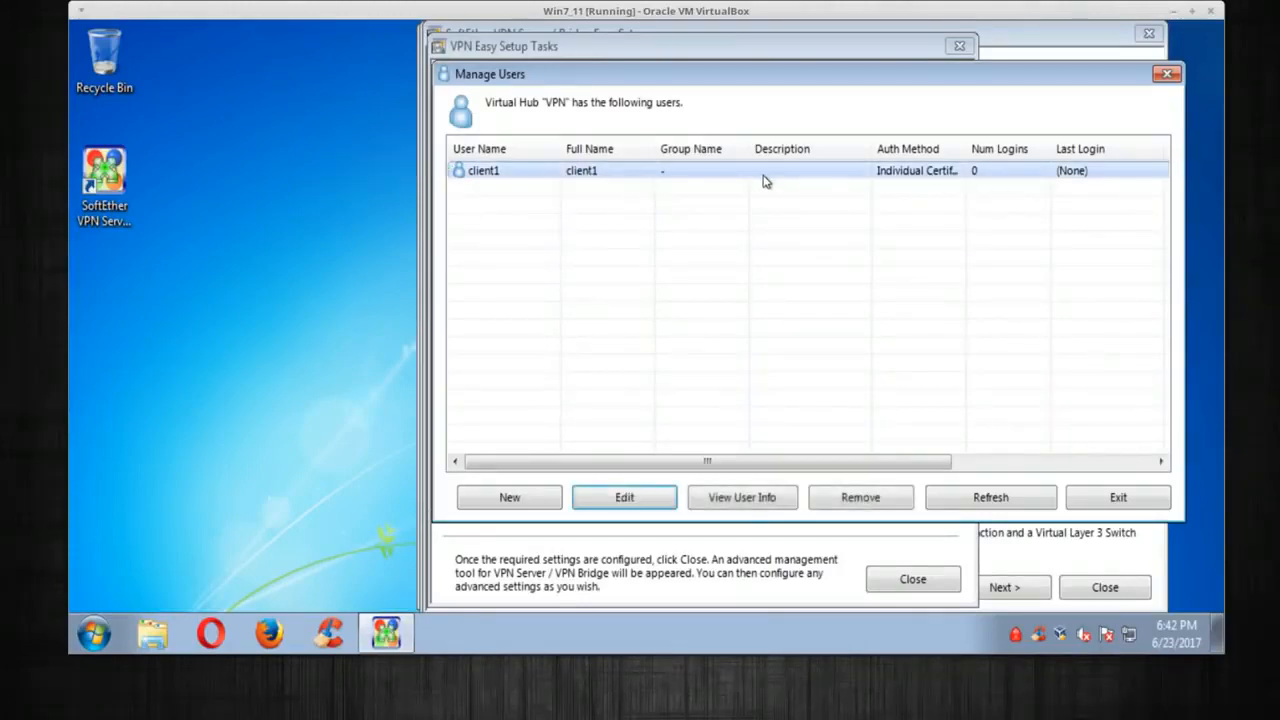
Bridge hub VPN to the Intel PRO/1000 Local Area Connection and close Easy Setup
{"action": "left_click", "coordinate": [1117, 497]}
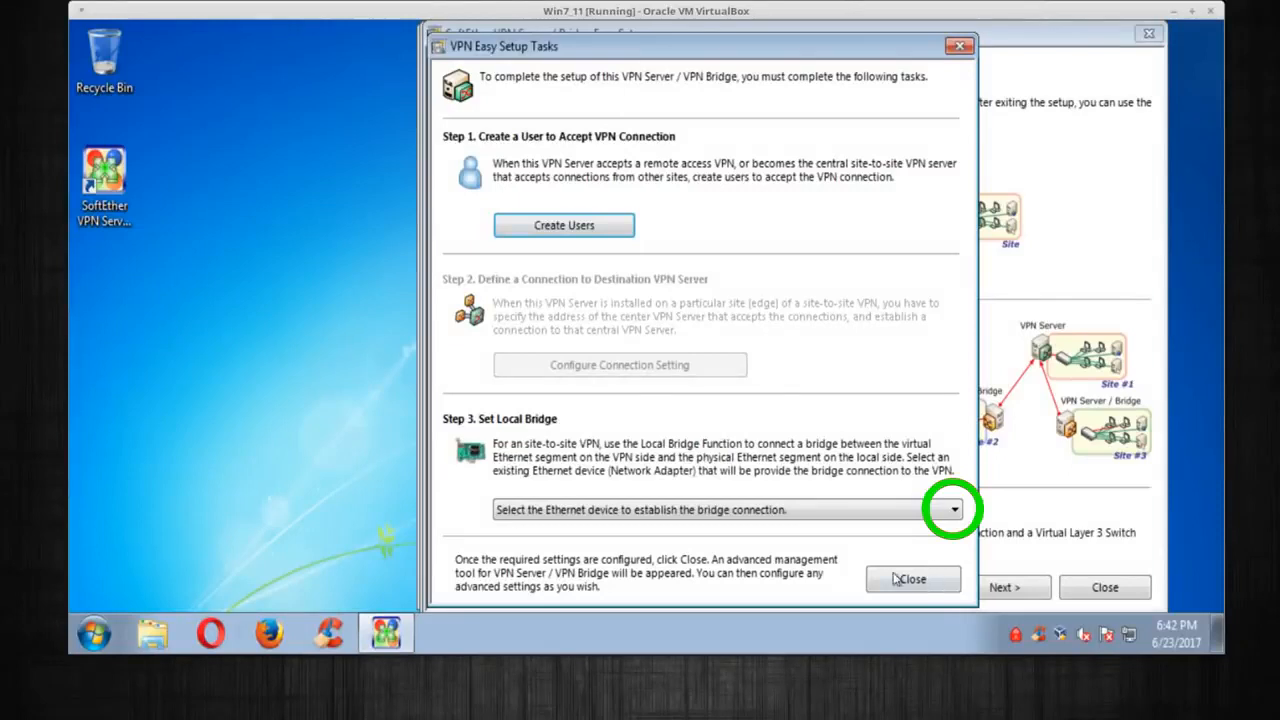
{"action": "left_click", "coordinate": [797, 512]}
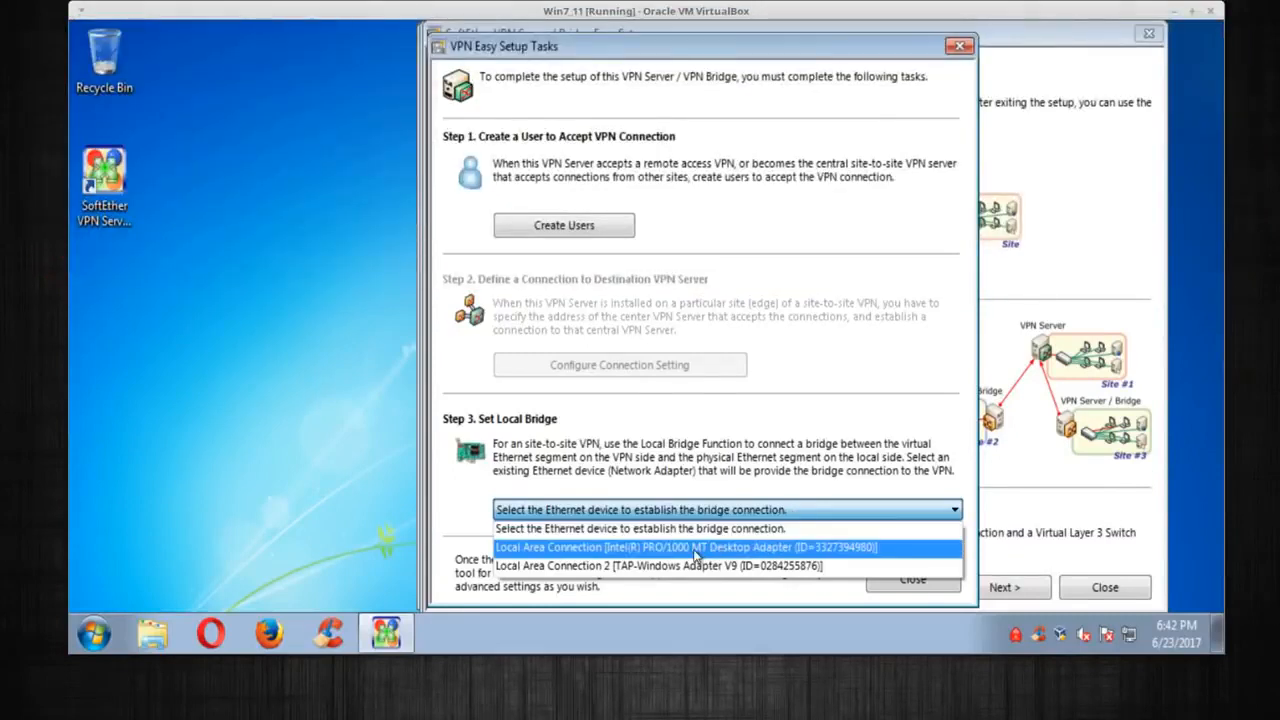
{"action": "left_click", "coordinate": [695, 551]}
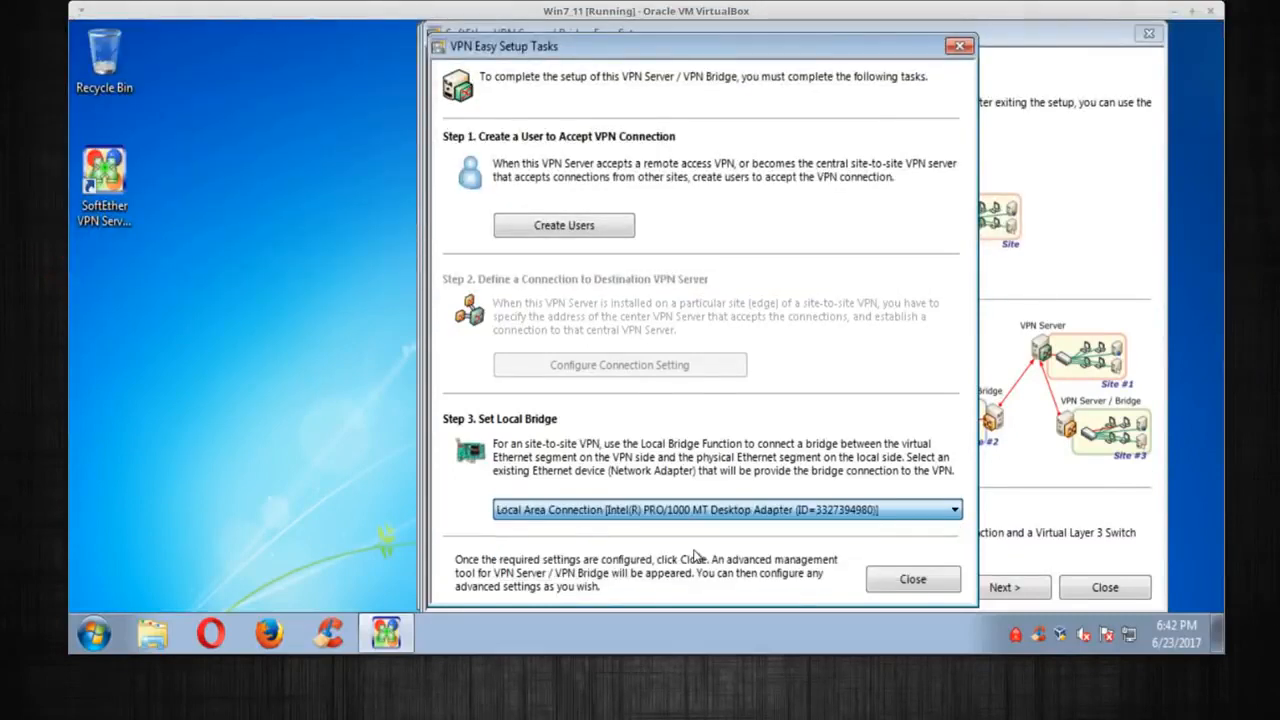
{"action": "left_click", "coordinate": [903, 583]}
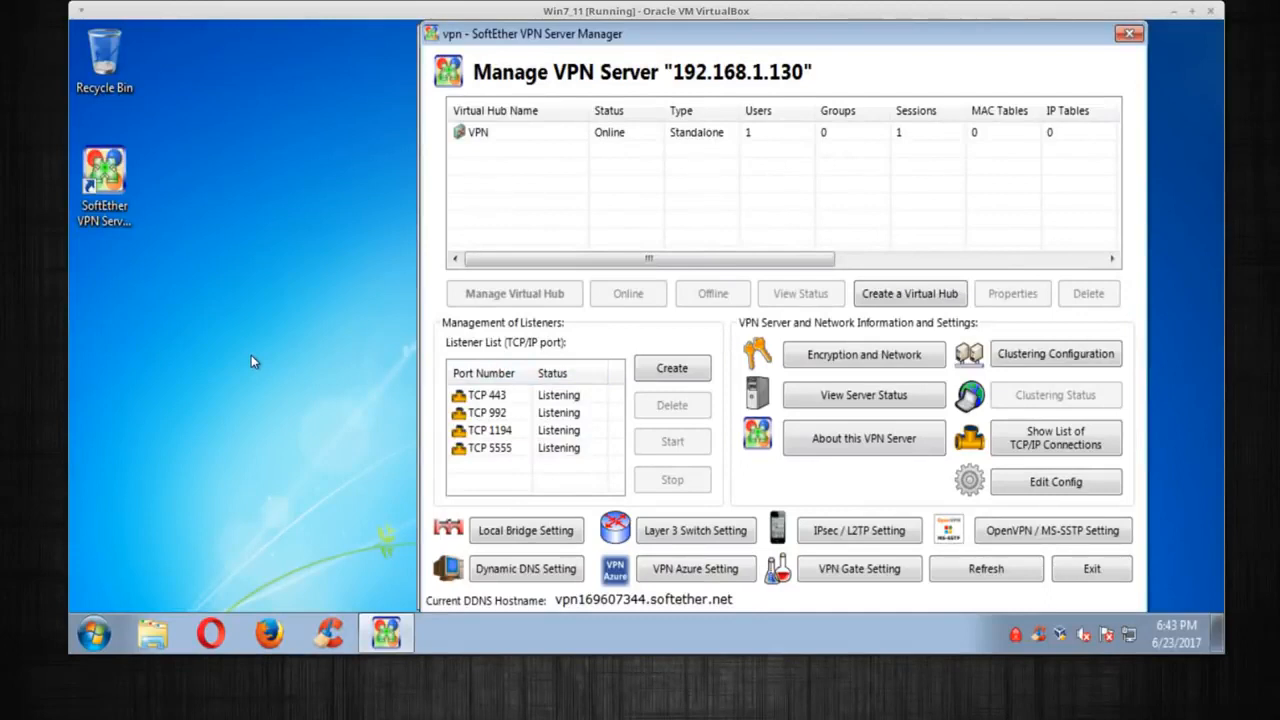
Copy the client1 certificate and client1.key from the Documents library
{"action": "left_click", "coordinate": [153, 637]}
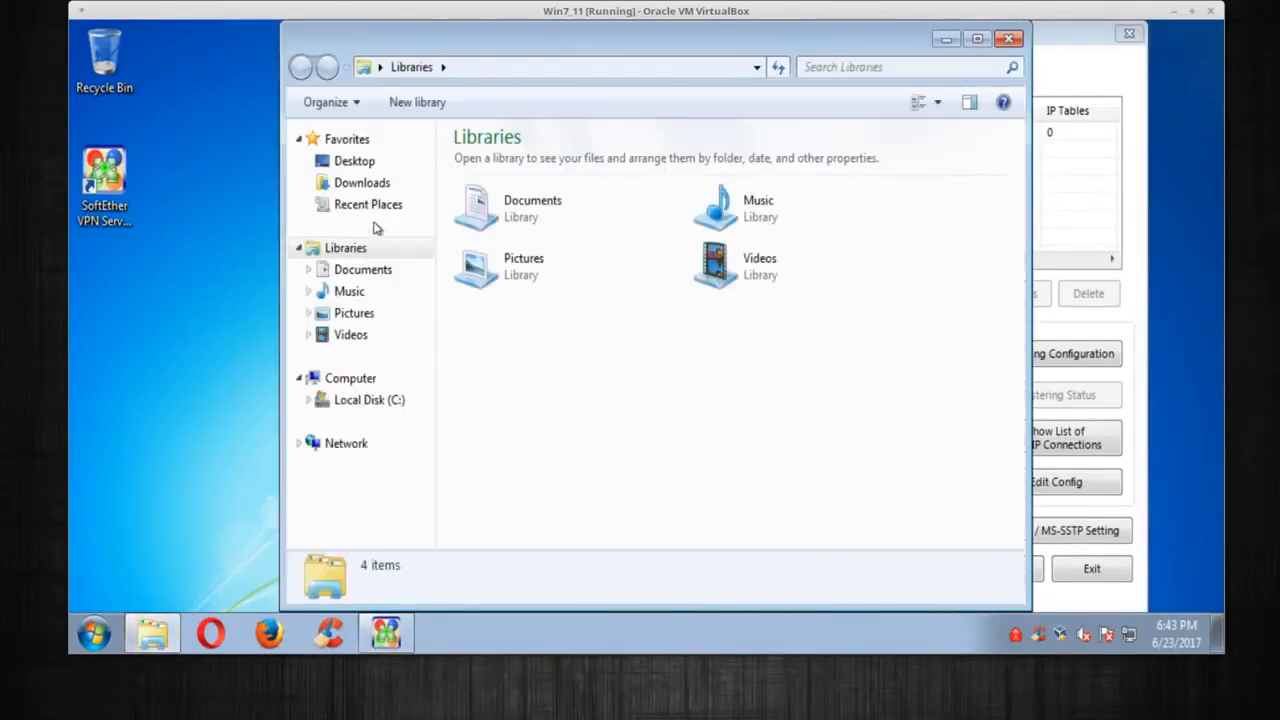
{"action": "left_click", "coordinate": [350, 278]}
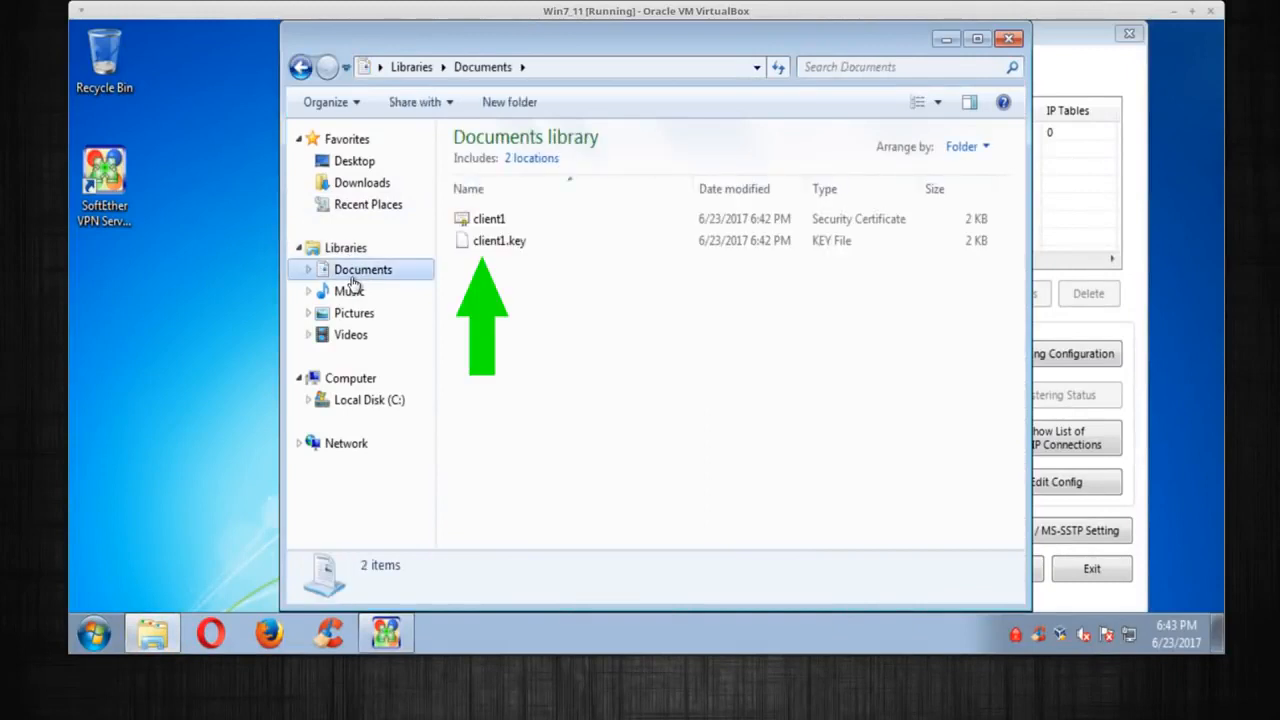
{"action": "left_click", "coordinate": [490, 220]}
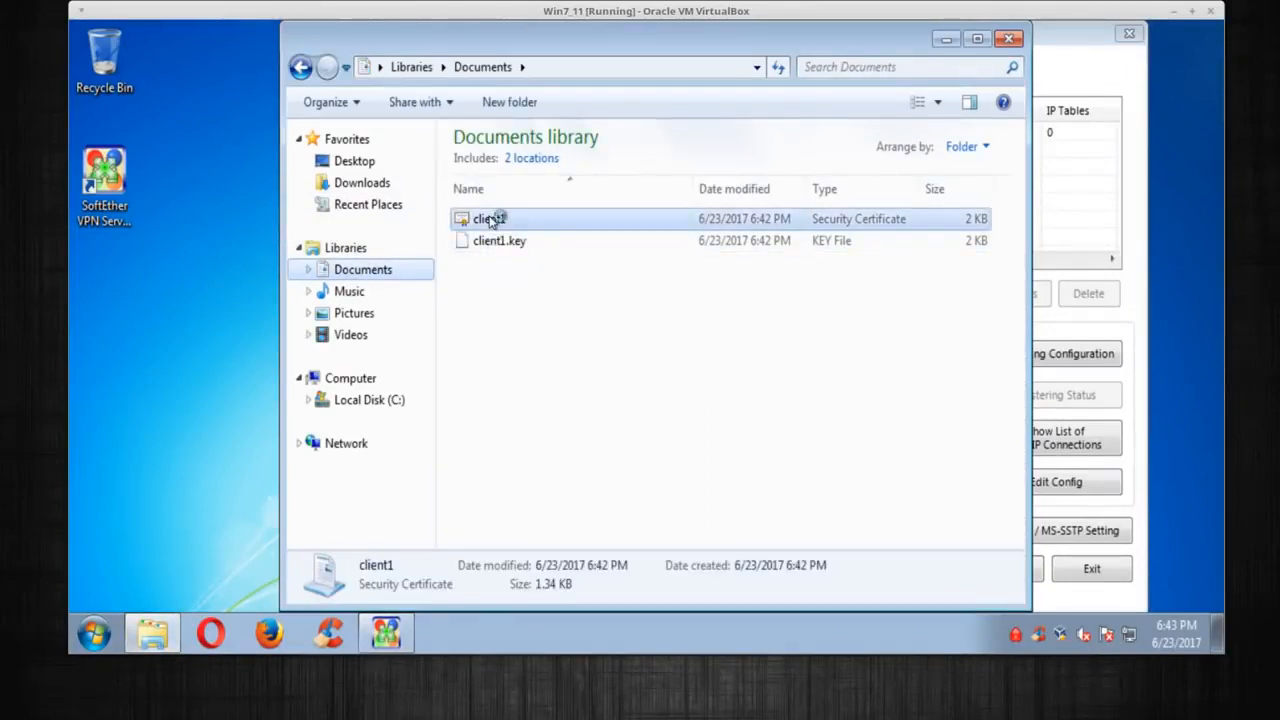
{"action": "left_click", "coordinate": [493, 245], "text": "ctrl"}
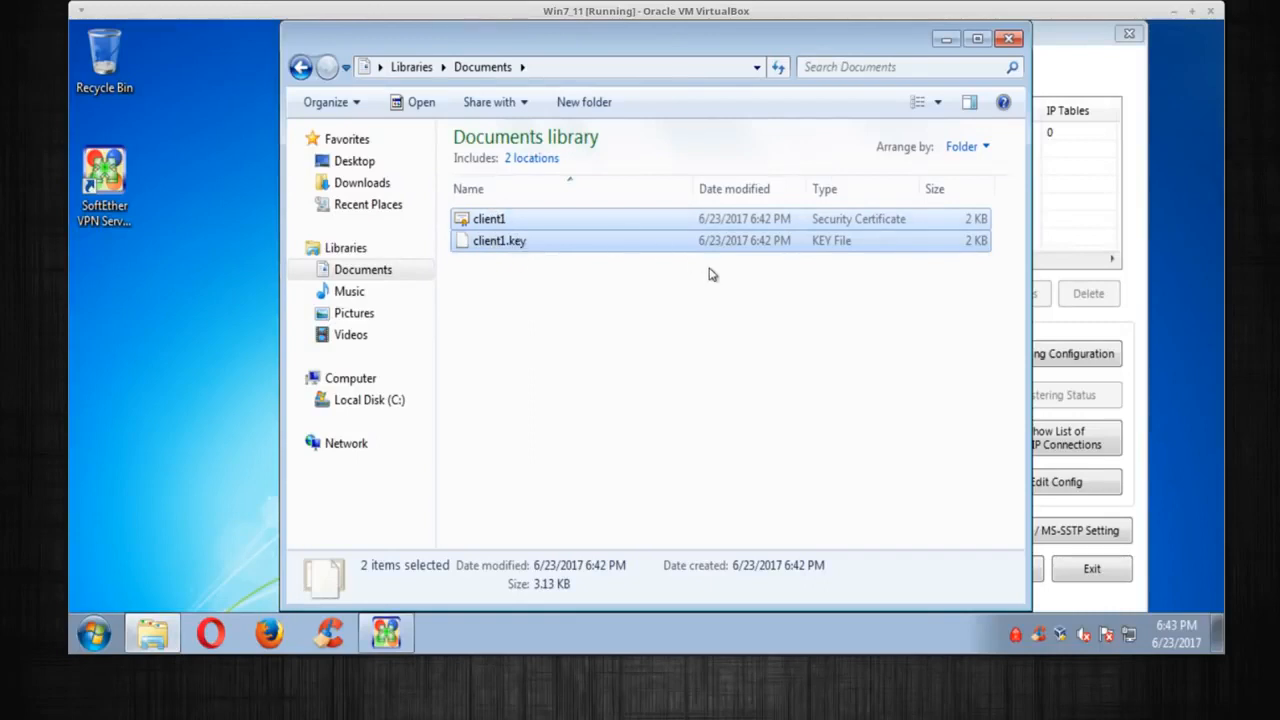
{"action": "right_click", "coordinate": [562, 227]}
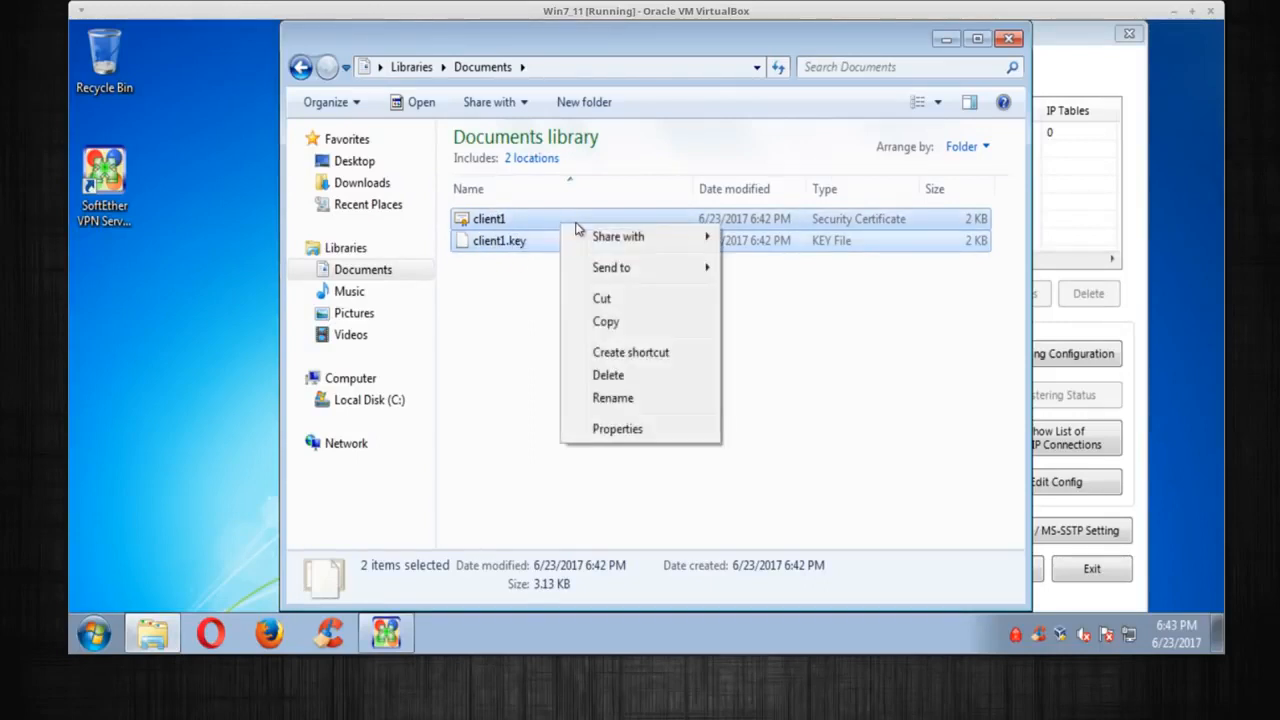
{"action": "left_click", "coordinate": [606, 322]}
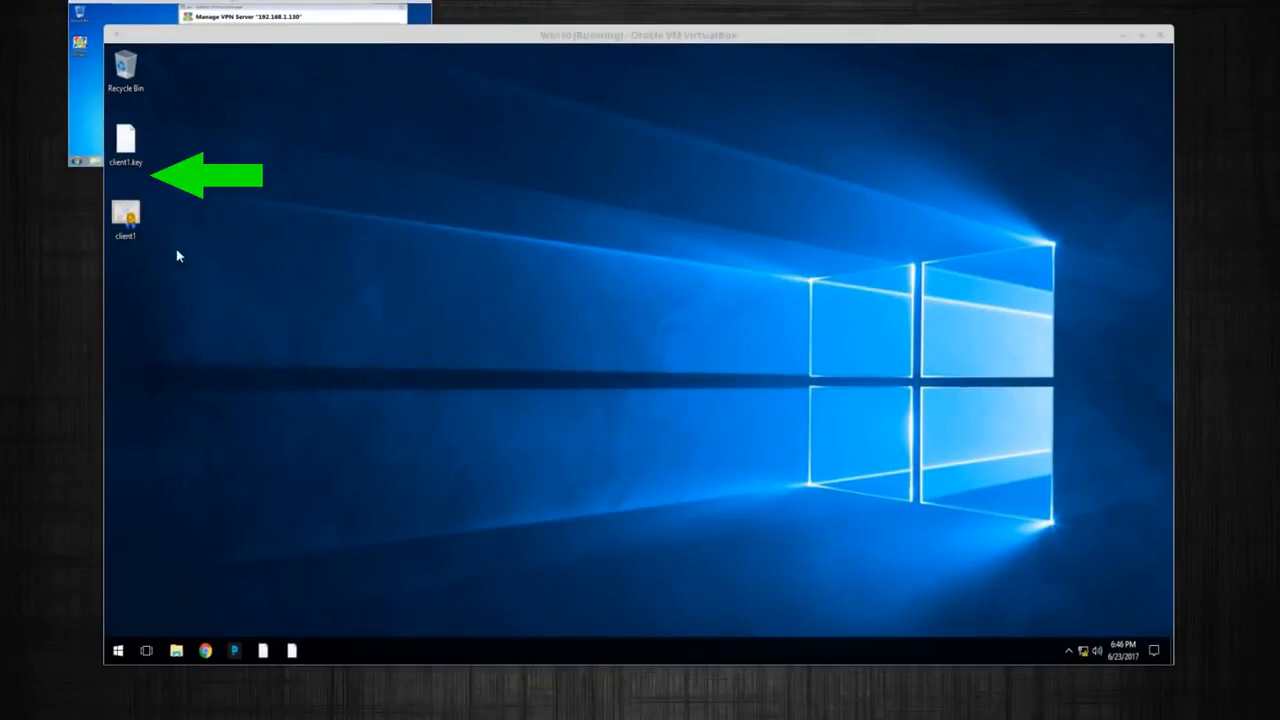
Switch to the Windows 10 virtual machine window
{"action": "left_click", "coordinate": [183, 216]}
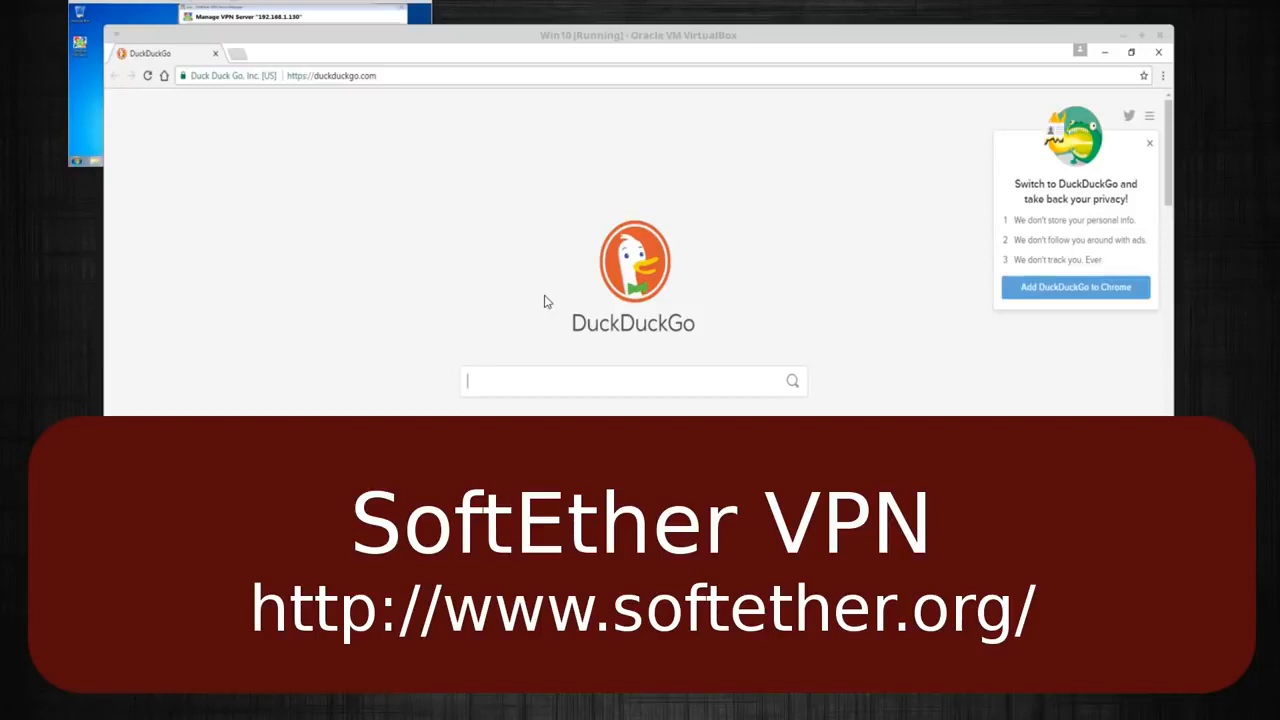
Go to softether.org and open the SoftEther VPN Download Center
{"action": "left_click", "coordinate": [398, 75]}
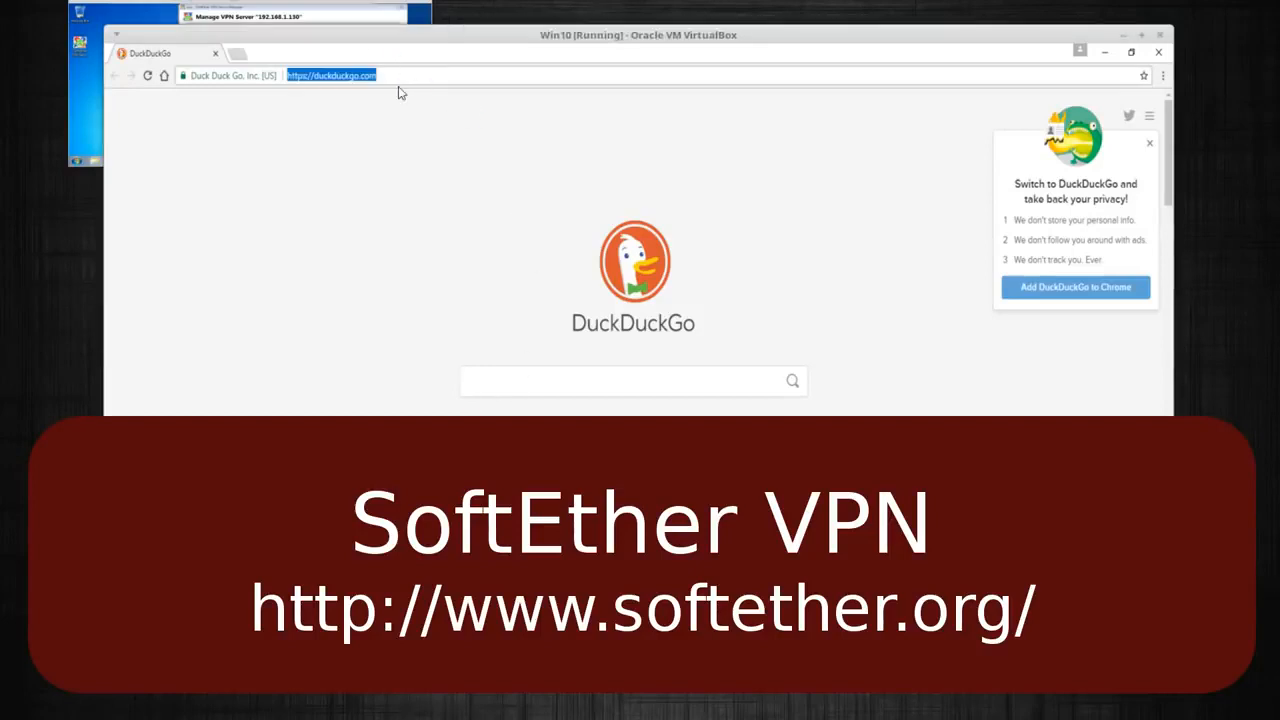
{"action": "type", "text": "soft"}
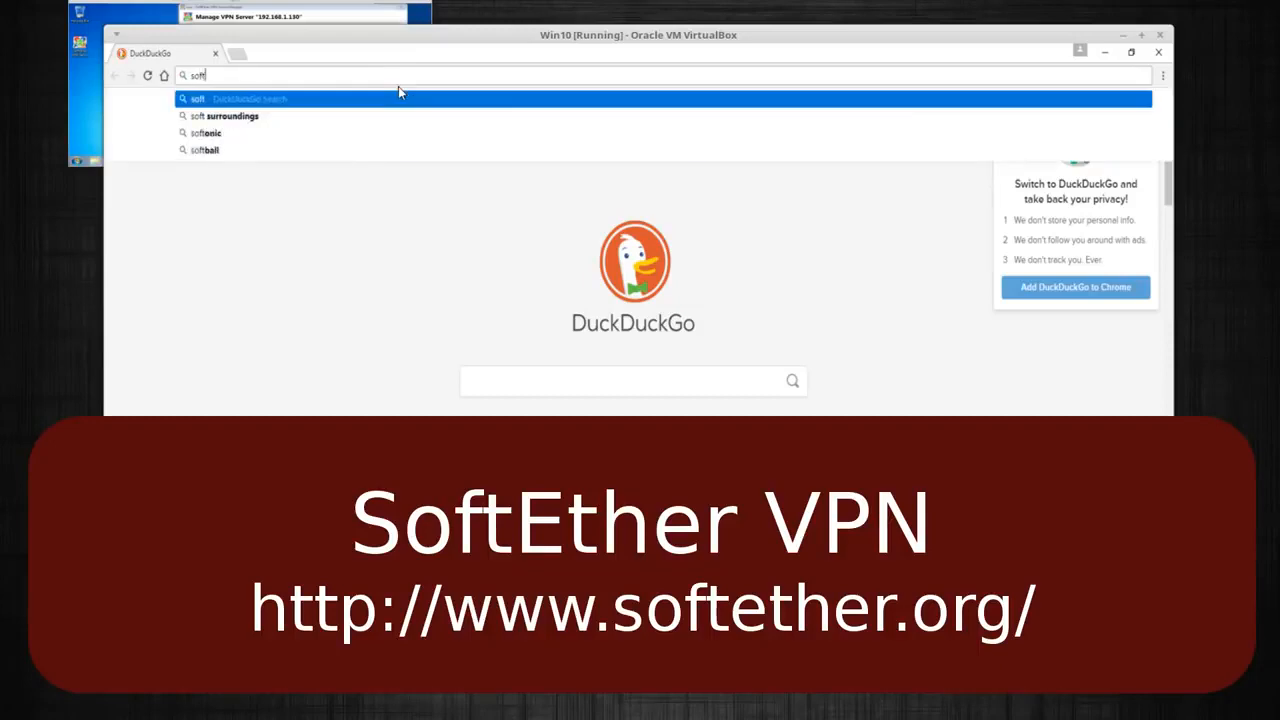
{"action": "type", "text": "ethe"}
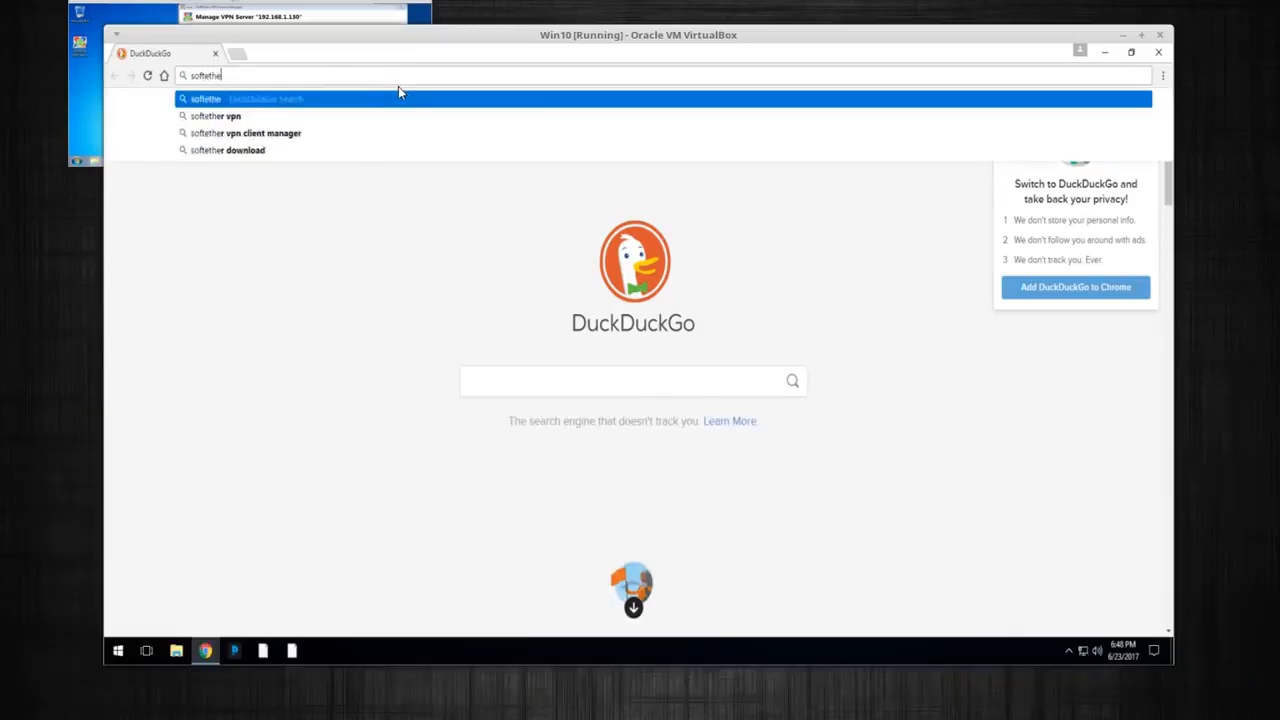
{"action": "type", "text": "r.org"}
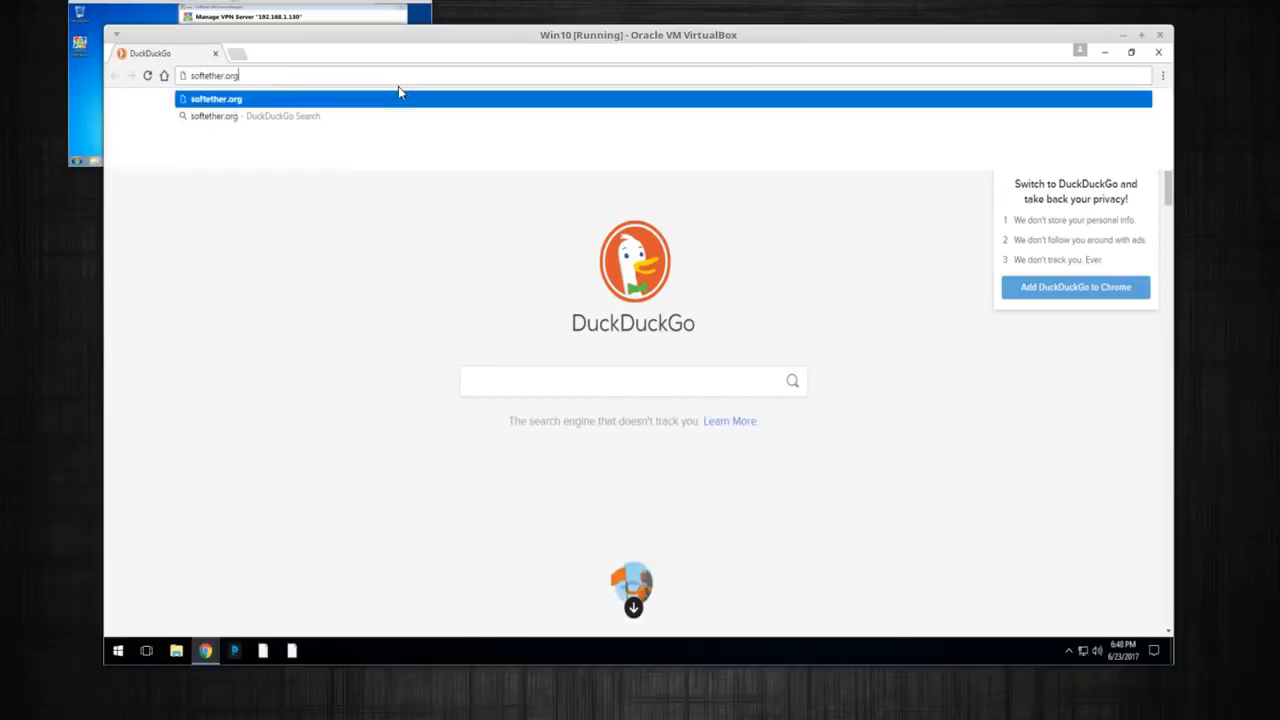
{"action": "key", "text": "Return"}
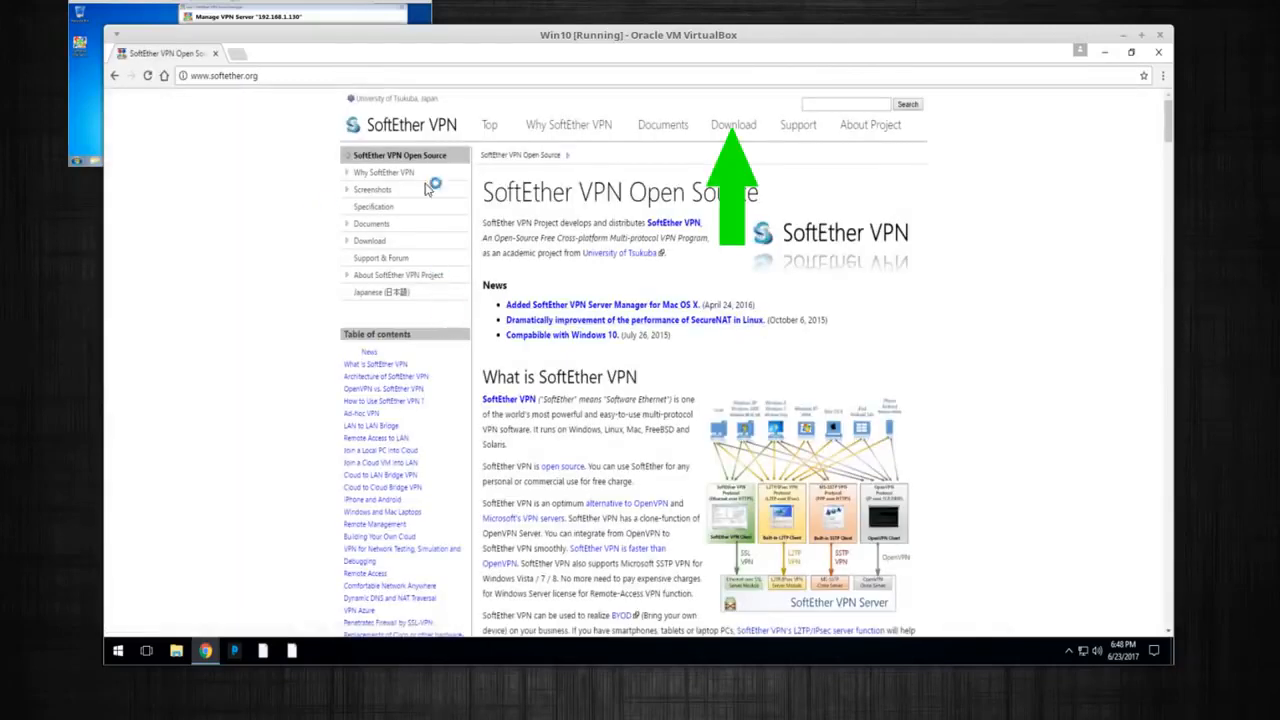
{"action": "left_click", "coordinate": [721, 128]}
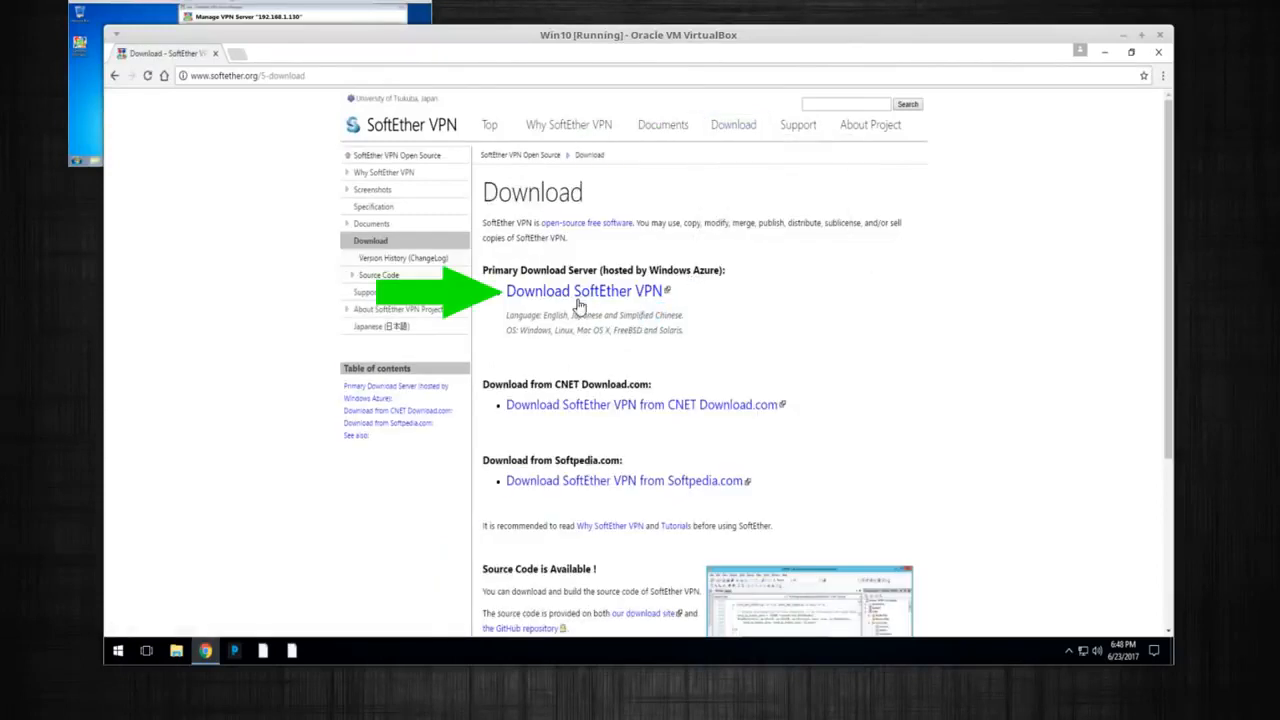
{"action": "left_click", "coordinate": [549, 294]}
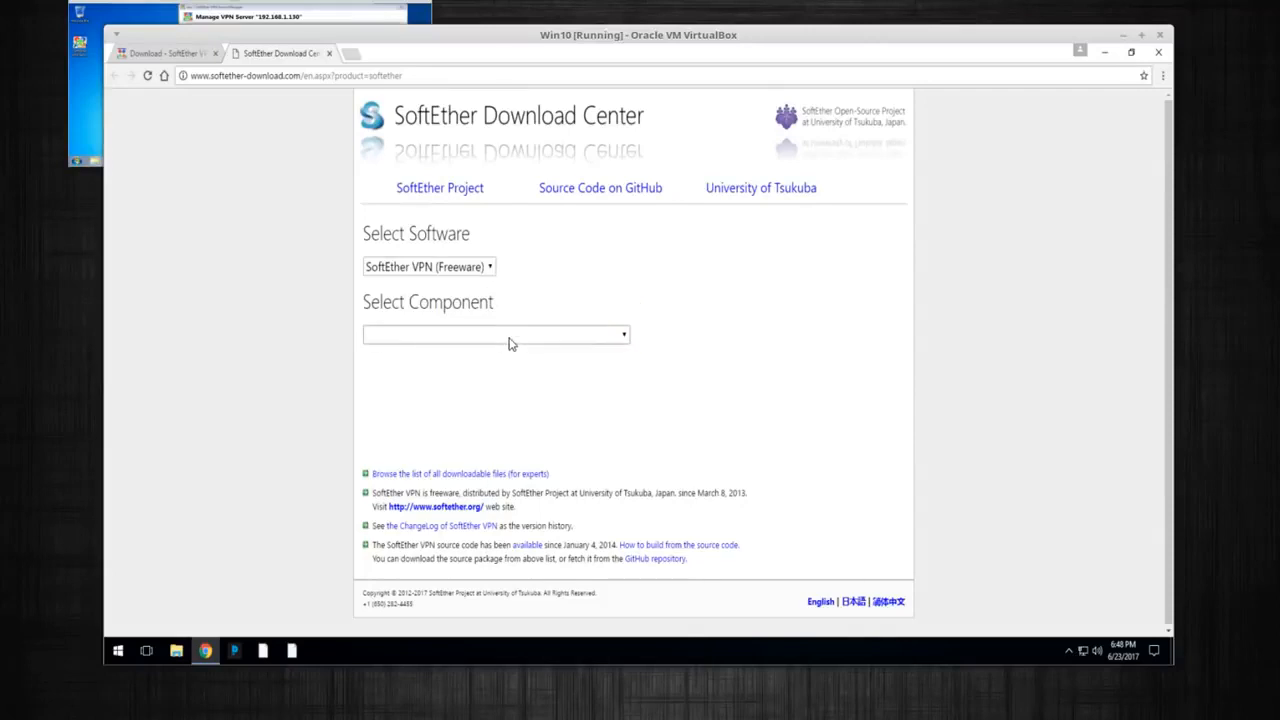
Choose SoftEther VPN Client for the Windows platform in the Download Center
{"action": "left_click", "coordinate": [509, 336]}
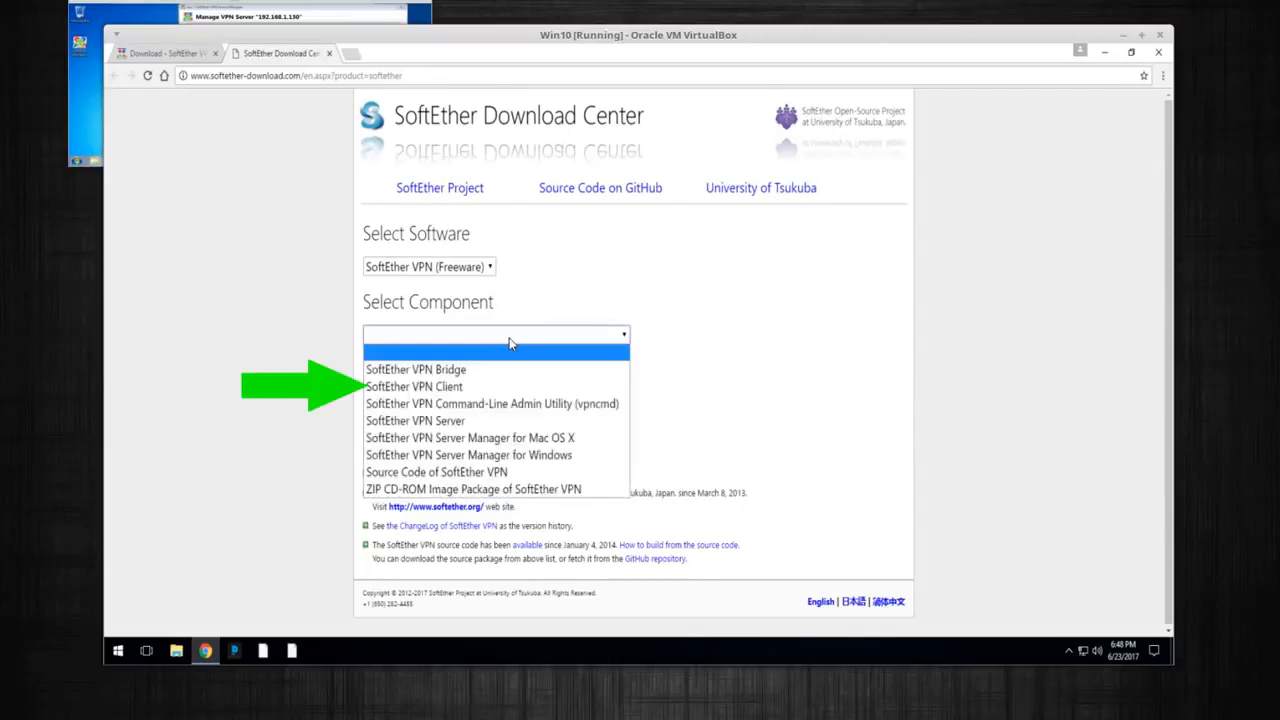
{"action": "left_click", "coordinate": [433, 388]}
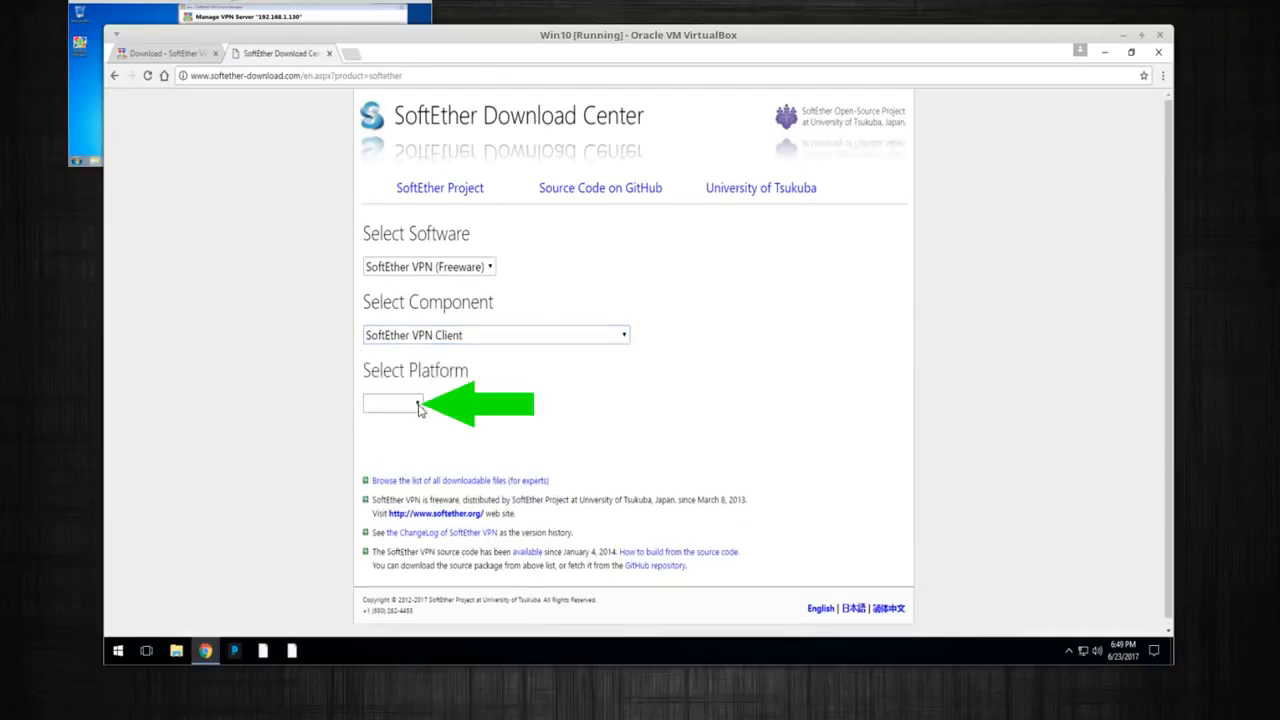
{"action": "left_click", "coordinate": [419, 409]}
{"action": "left_click", "coordinate": [398, 444]}
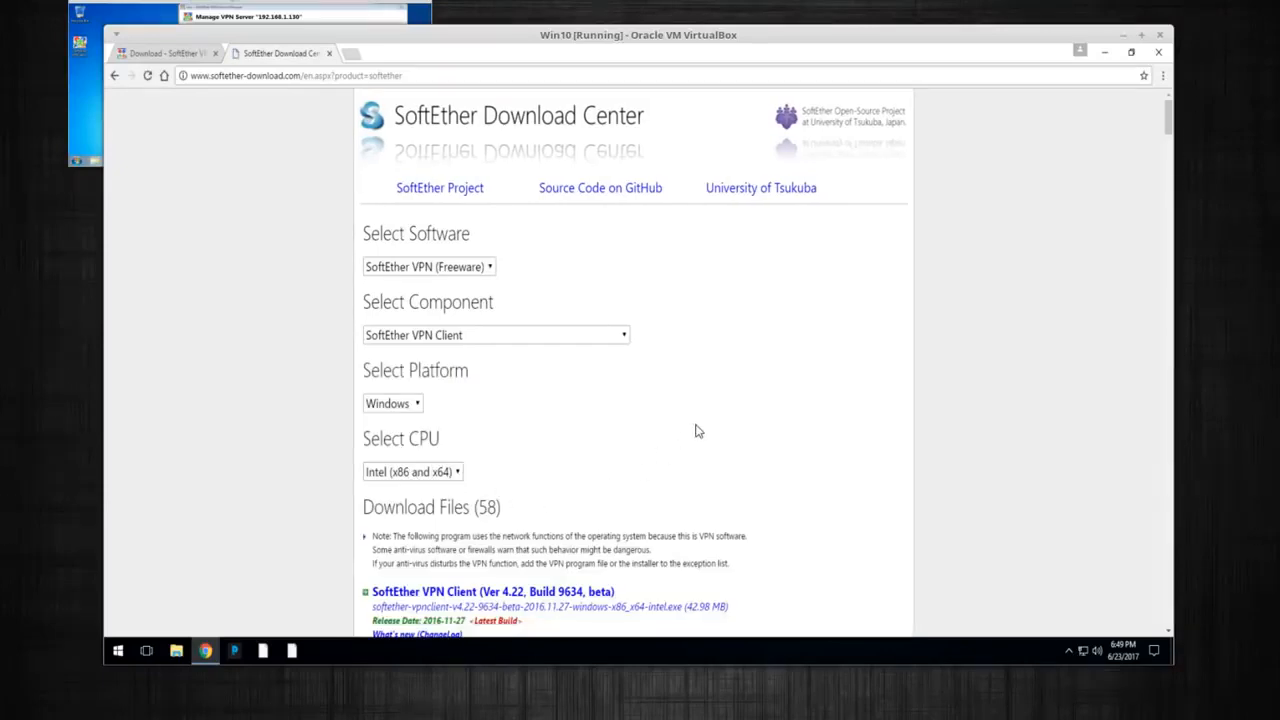
Download the latest VPN Client 4.22 installer and close Chrome
{"action": "scroll", "coordinate": [532, 537], "scroll_direction": "down", "scroll_amount": 1}
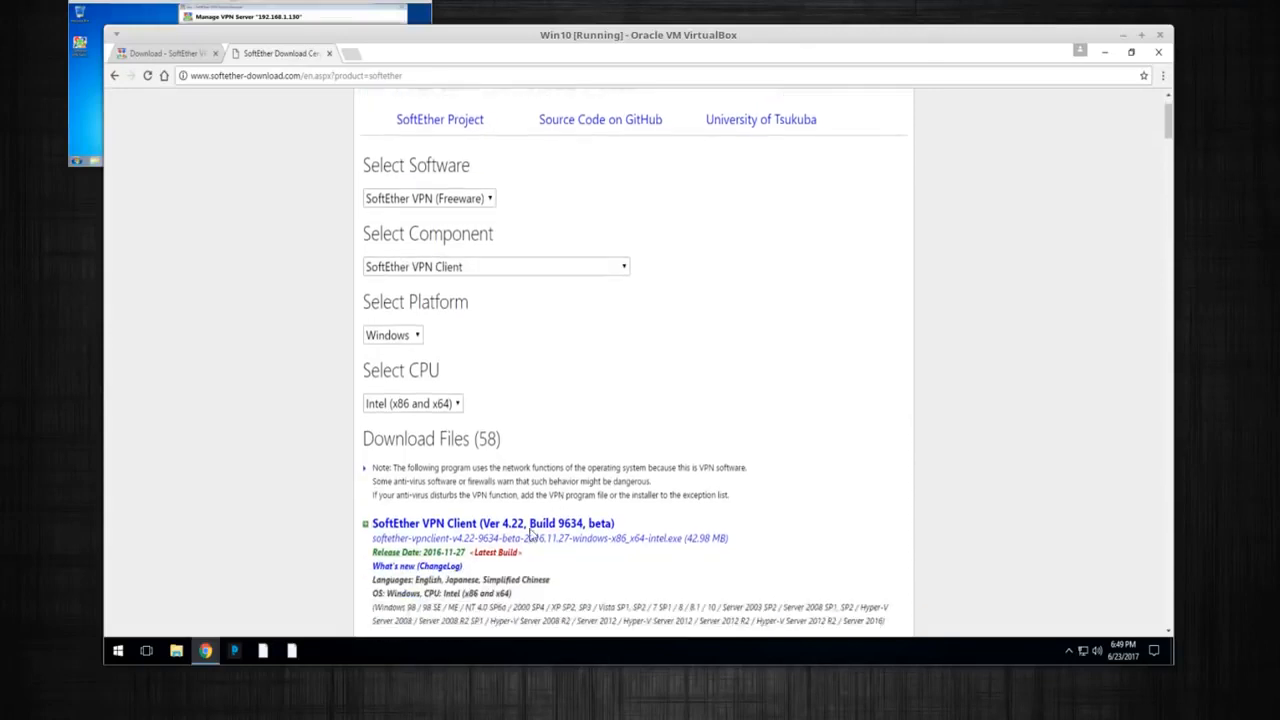
{"action": "left_click", "coordinate": [463, 530]}
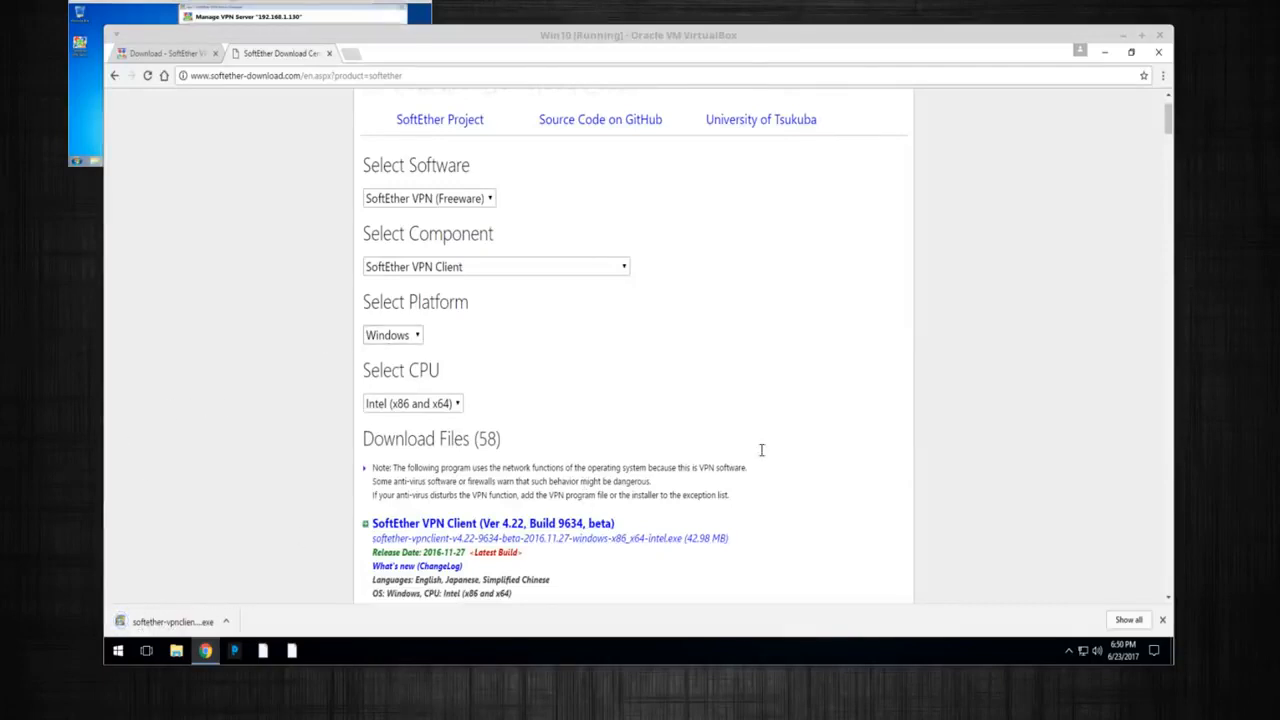
{"action": "left_click", "coordinate": [1158, 53]}
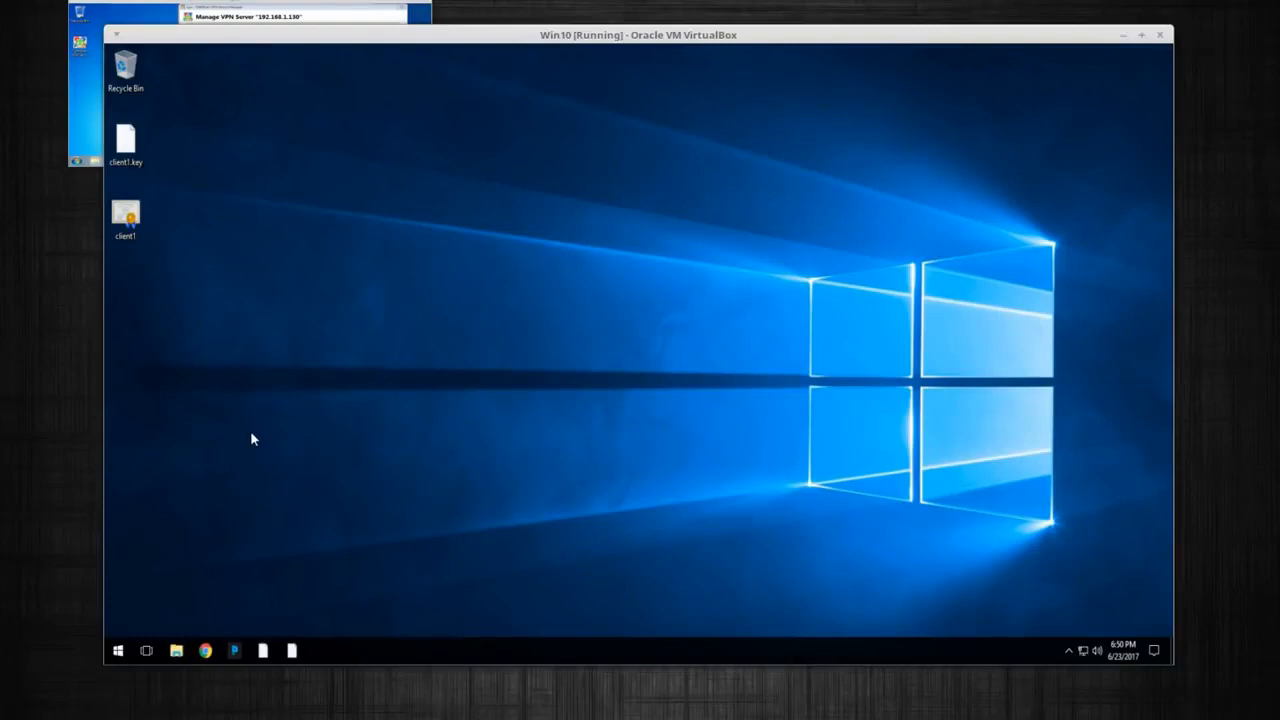
Open the Downloads folder in File Explorer and show it as large icons
{"action": "key", "text": "super+e"}
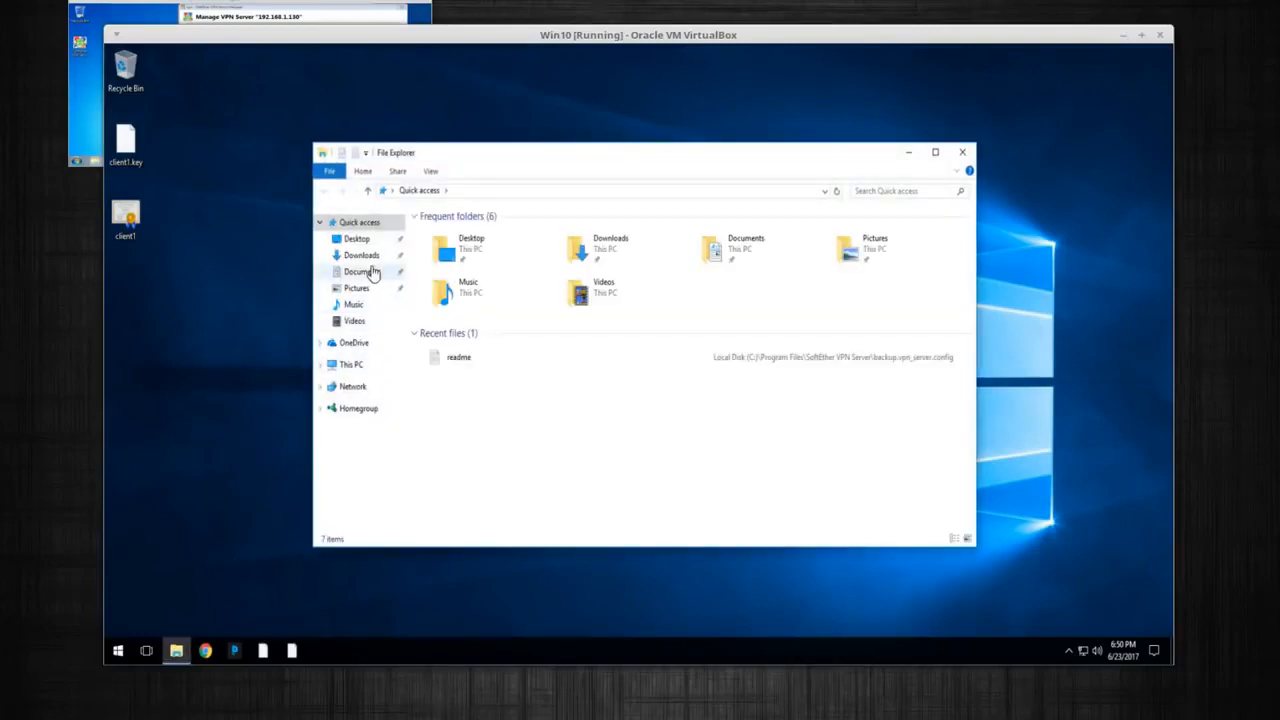
{"action": "left_click", "coordinate": [366, 256]}
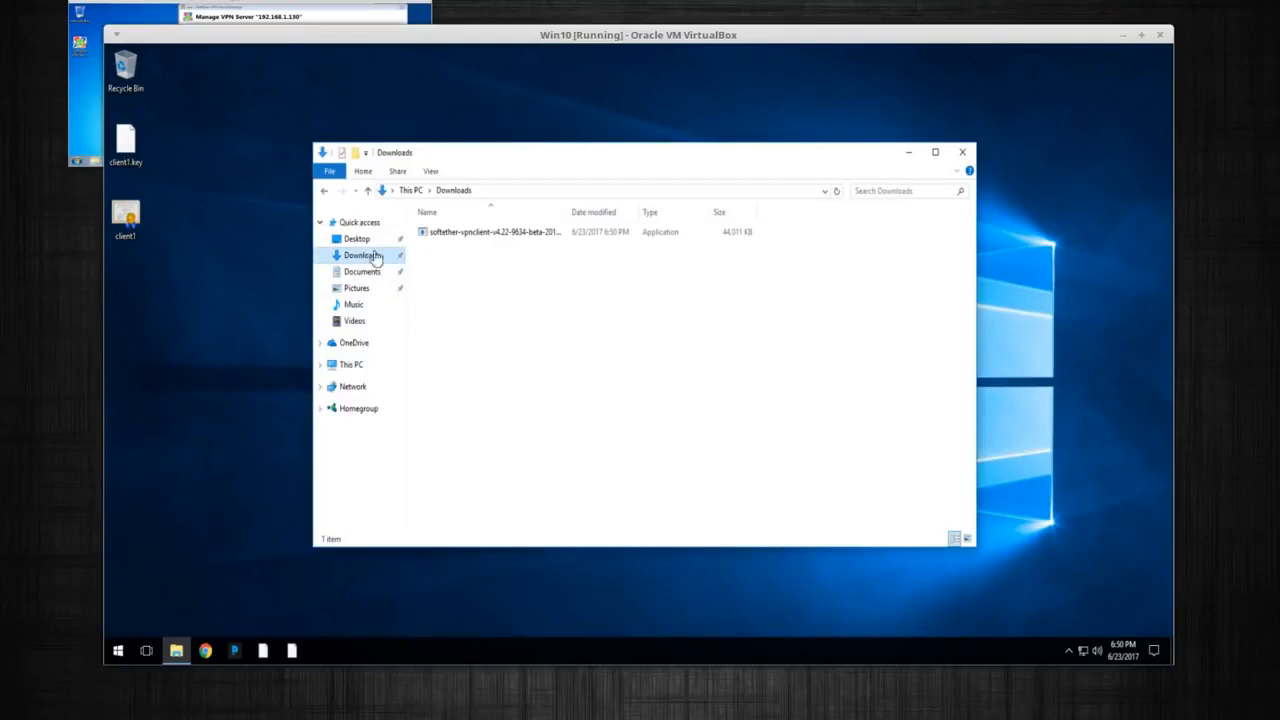
{"action": "left_click", "coordinate": [446, 239]}
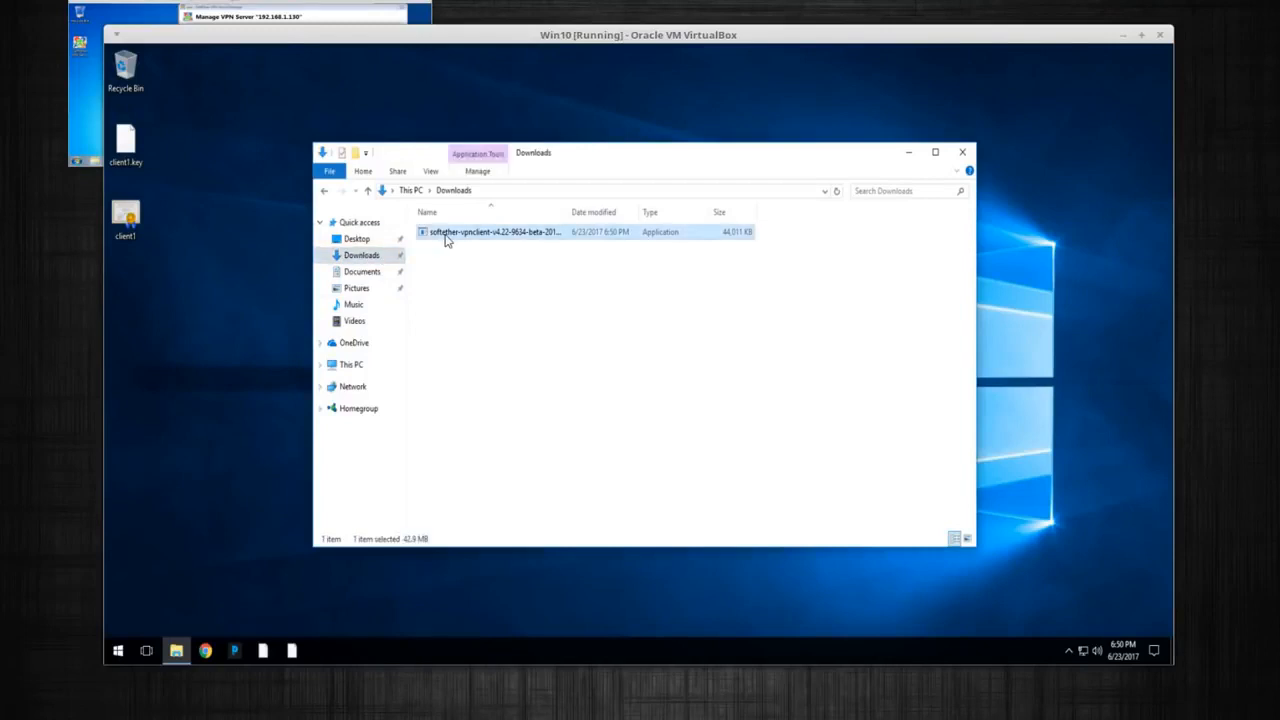
{"action": "left_click", "coordinate": [431, 172]}
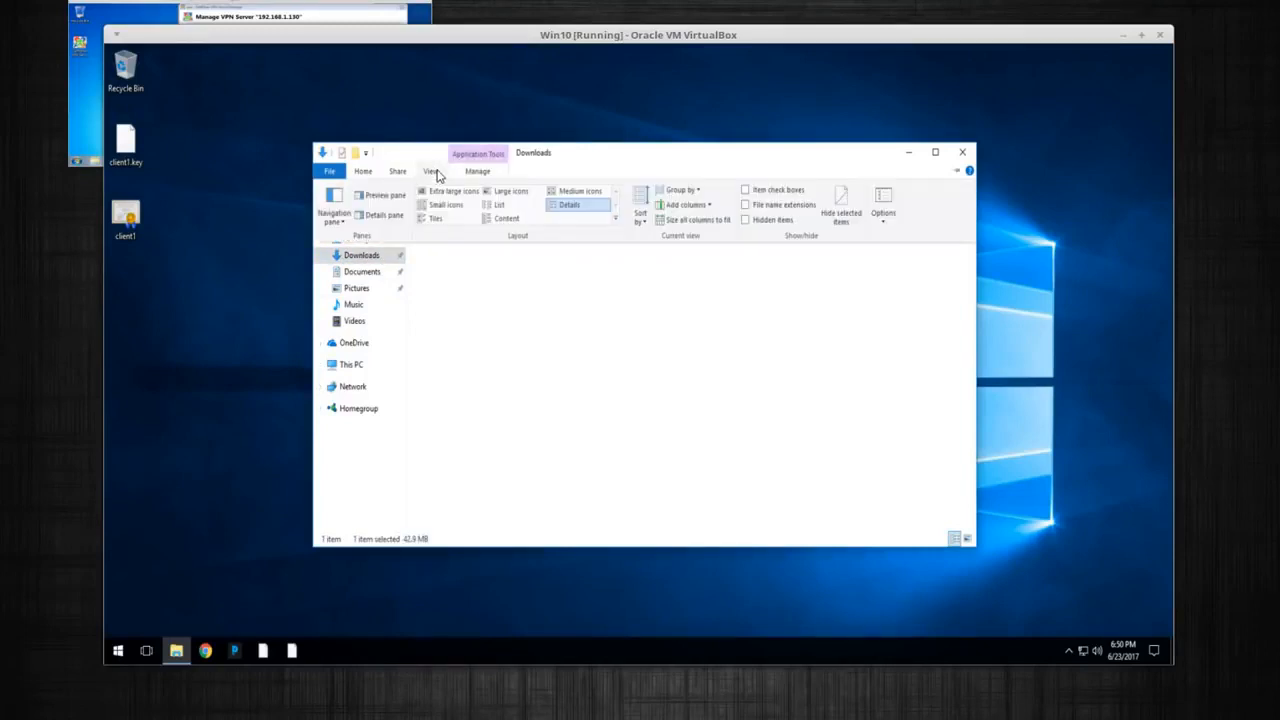
{"action": "left_click", "coordinate": [490, 196]}
Run the SoftEther VPN Client installer and accept the security warning
{"action": "left_click", "coordinate": [540, 349]}
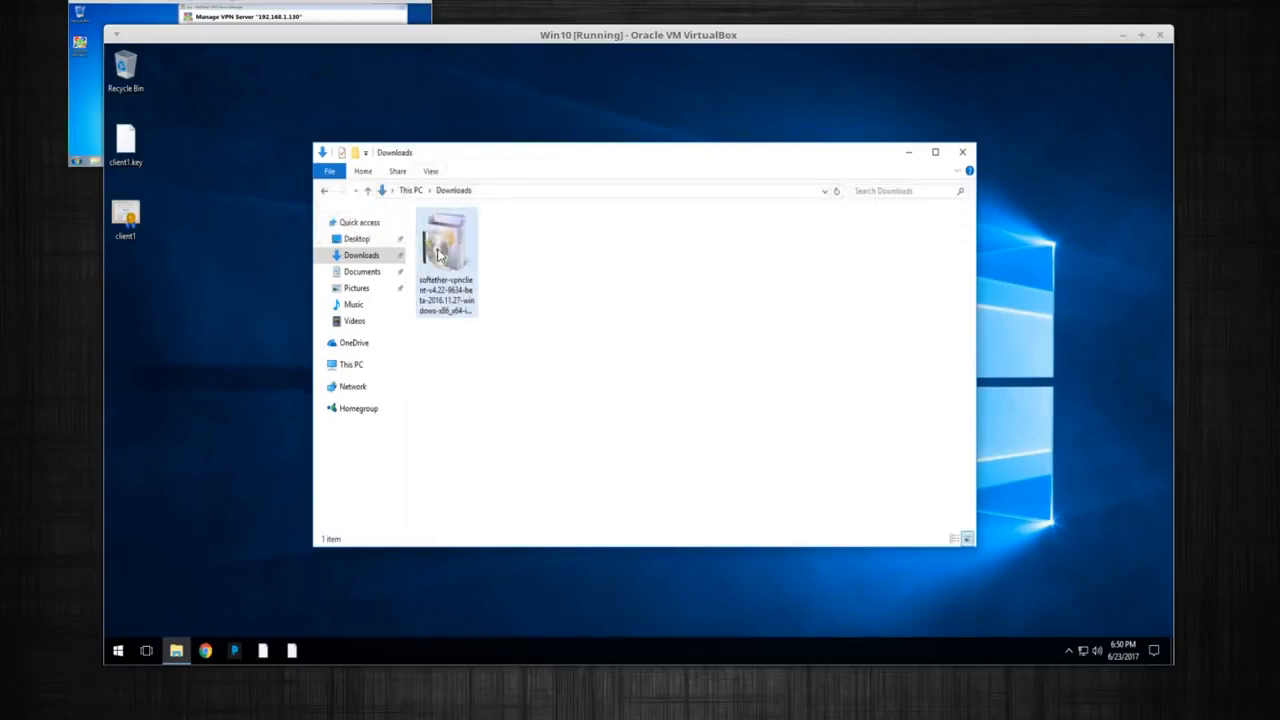
{"action": "left_click", "coordinate": [437, 256]}
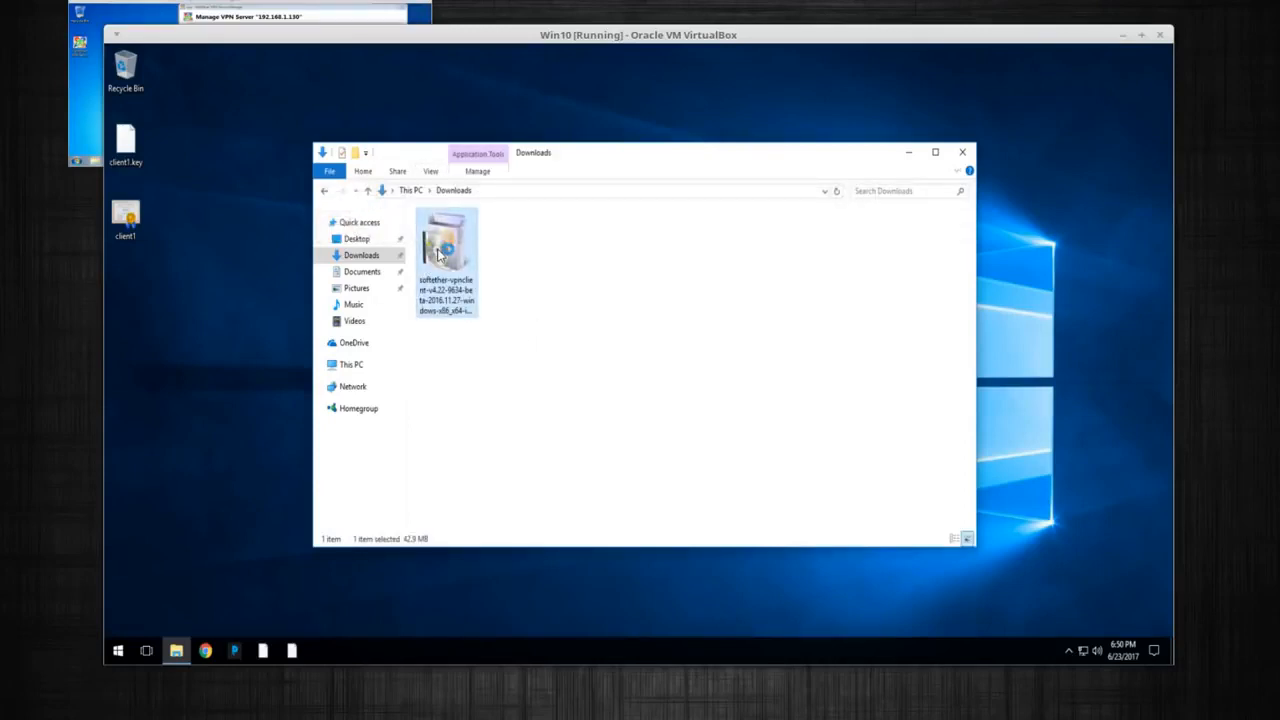
{"action": "double_click", "coordinate": [437, 256]}
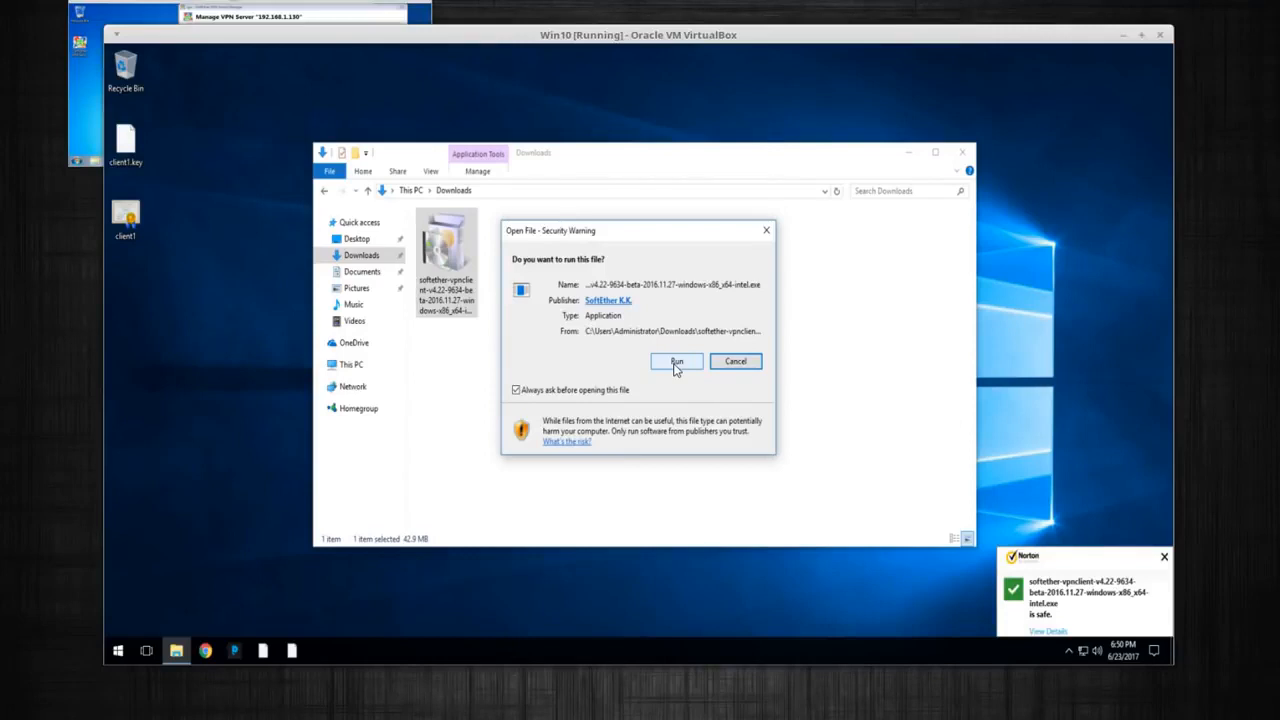
{"action": "left_click", "coordinate": [676, 362]}
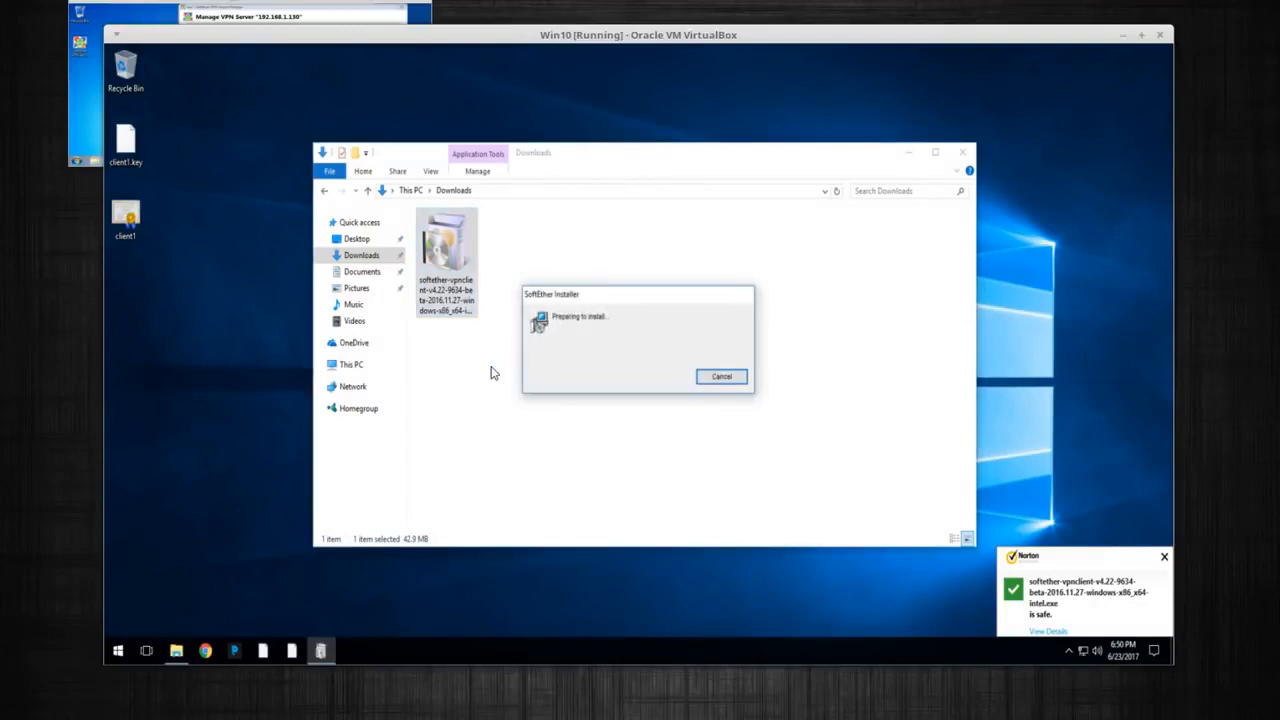
Close Explorer, choose the SoftEther VPN Client component and agree to the EULA
{"action": "left_click", "coordinate": [962, 152]}
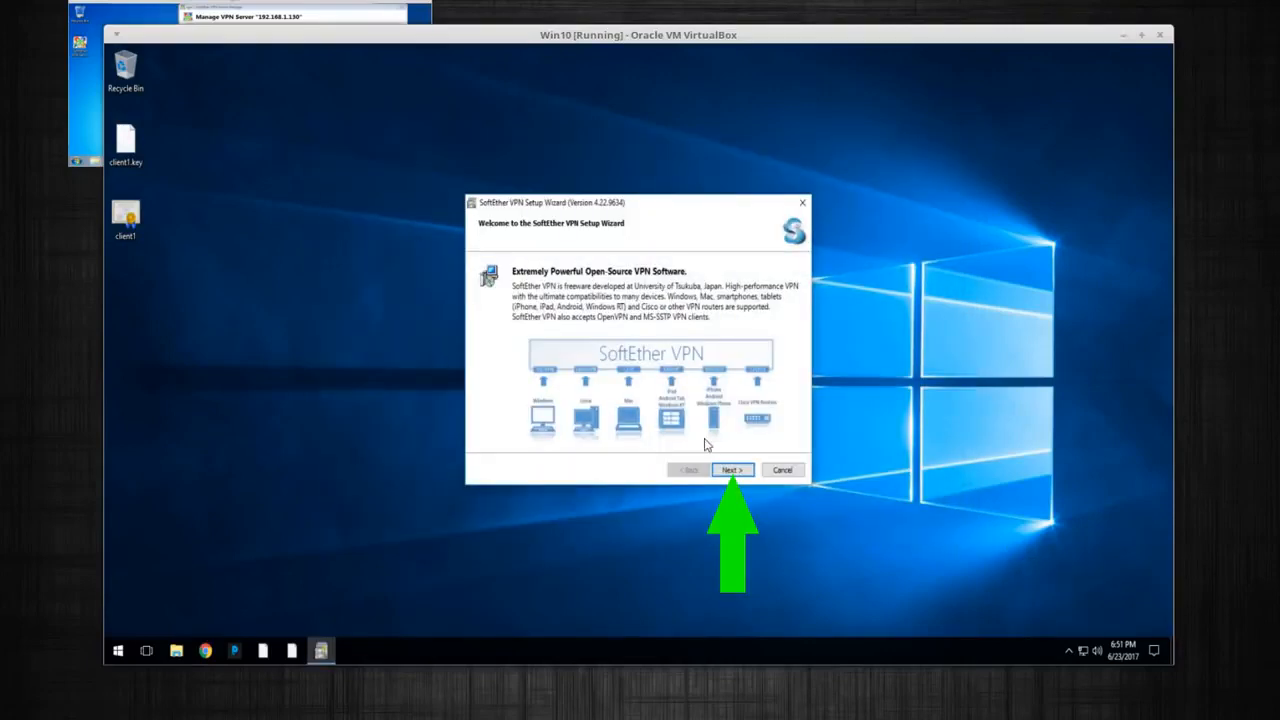
{"action": "left_click", "coordinate": [735, 471]}
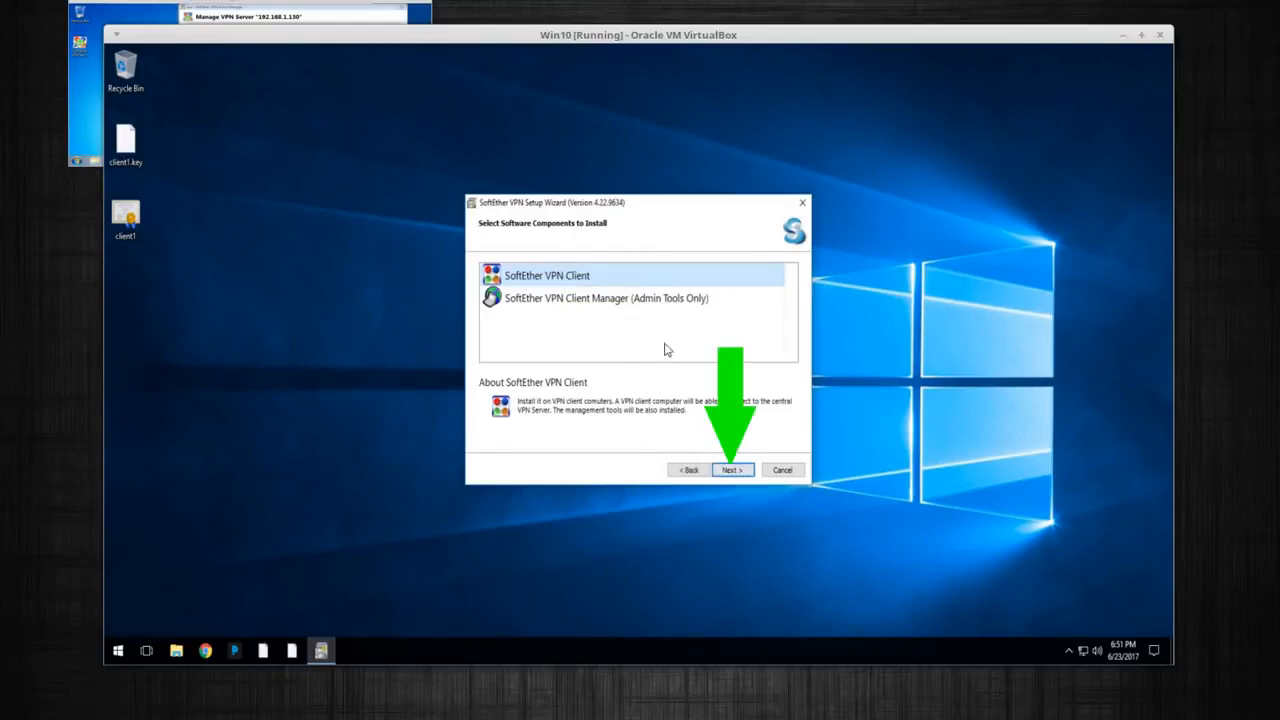
{"action": "left_click", "coordinate": [731, 470]}
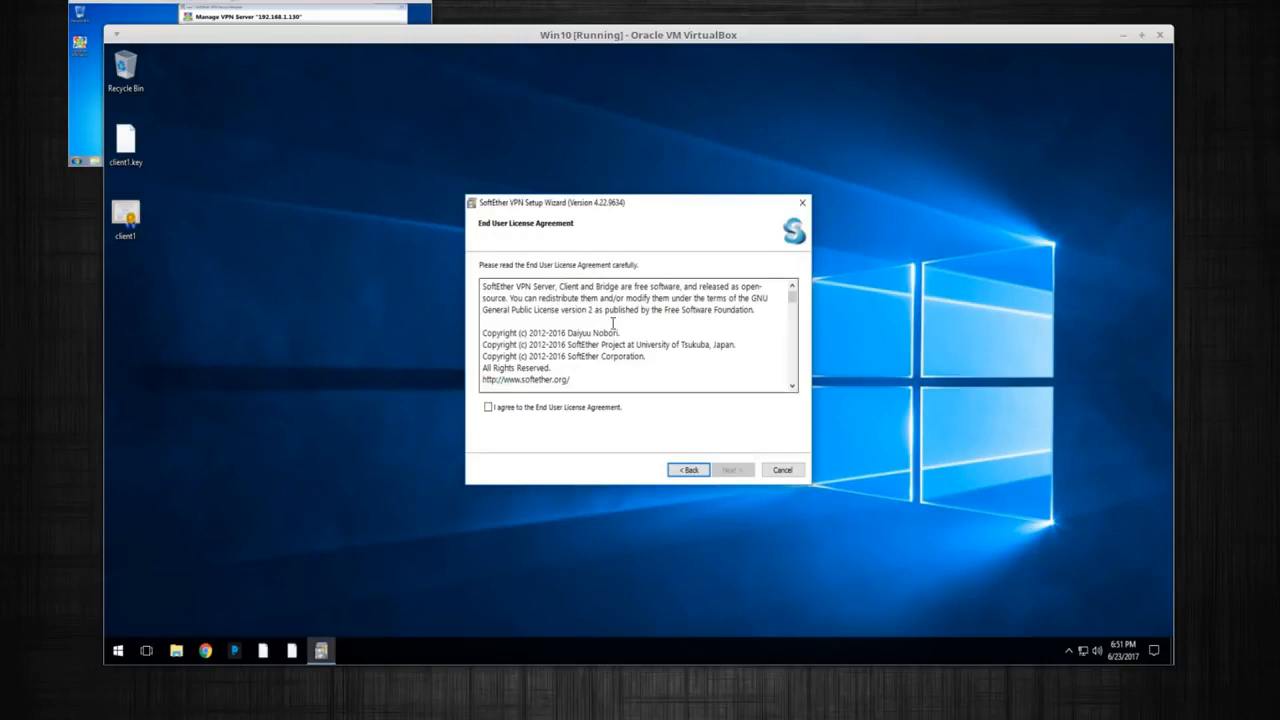
{"action": "left_click", "coordinate": [568, 407]}
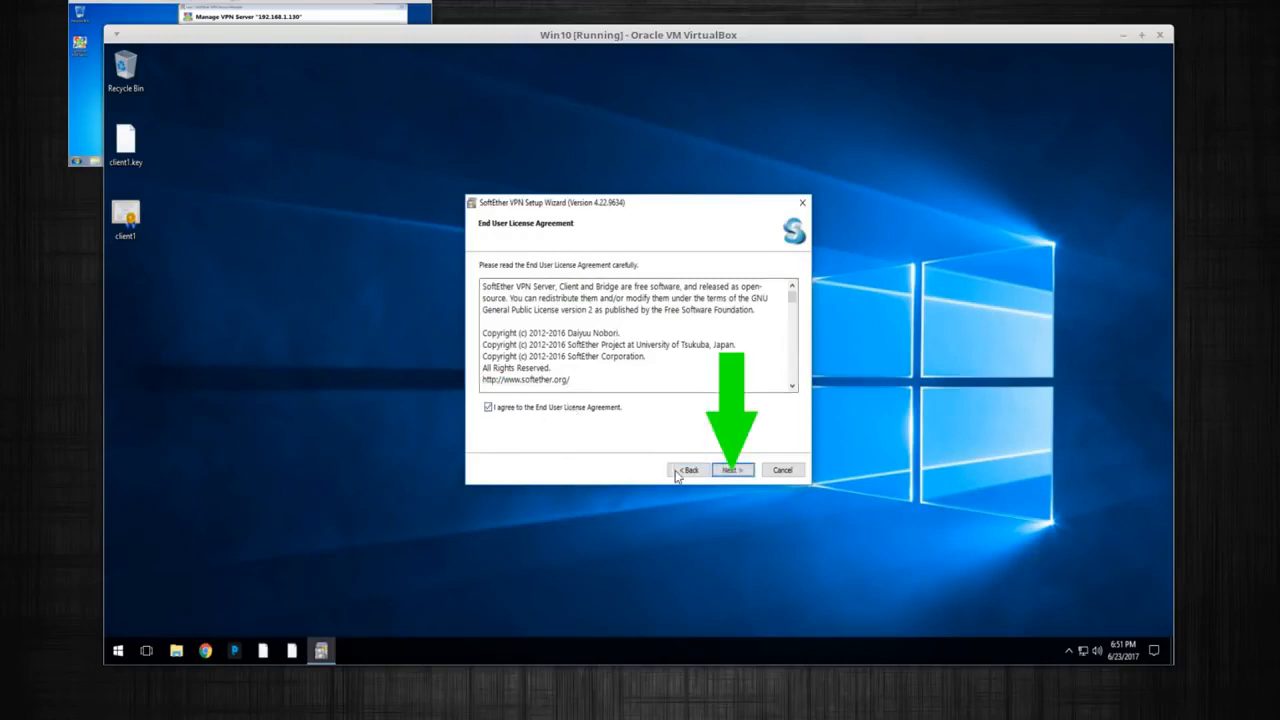
{"action": "left_click", "coordinate": [731, 470]}
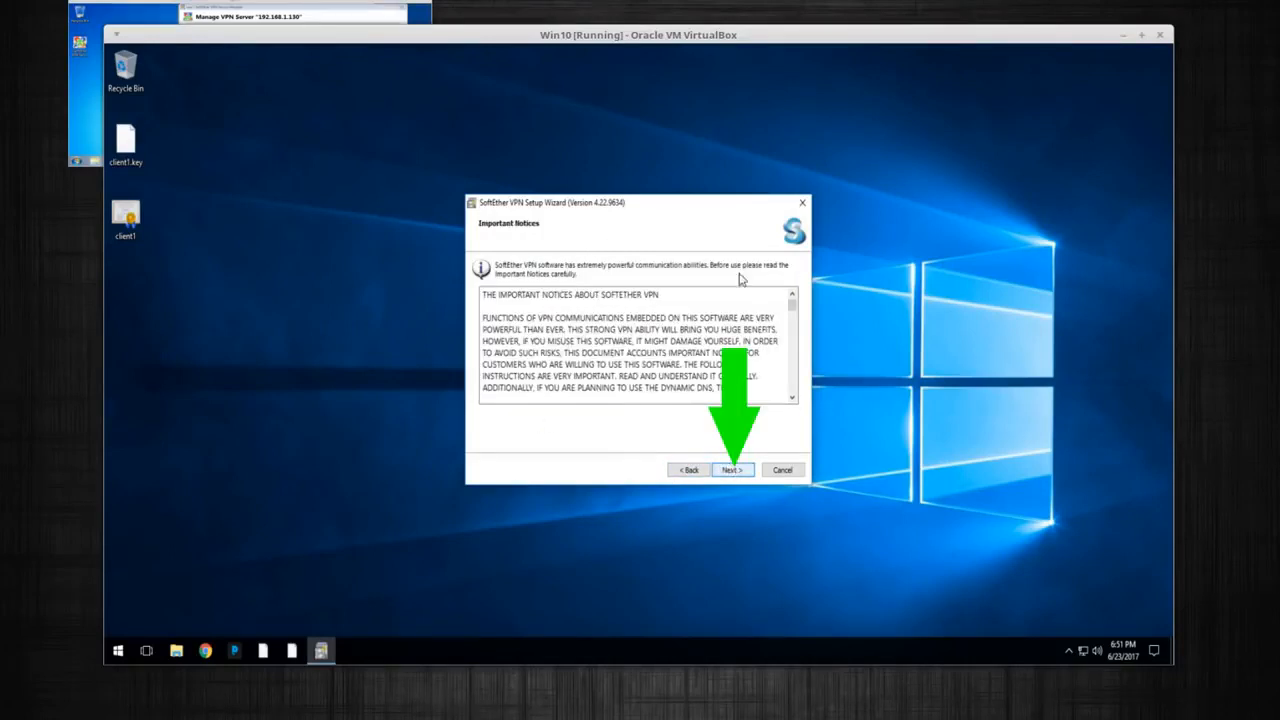
Install into the default folder and finish setup, launching the Client Manager
{"action": "left_click", "coordinate": [731, 469]}
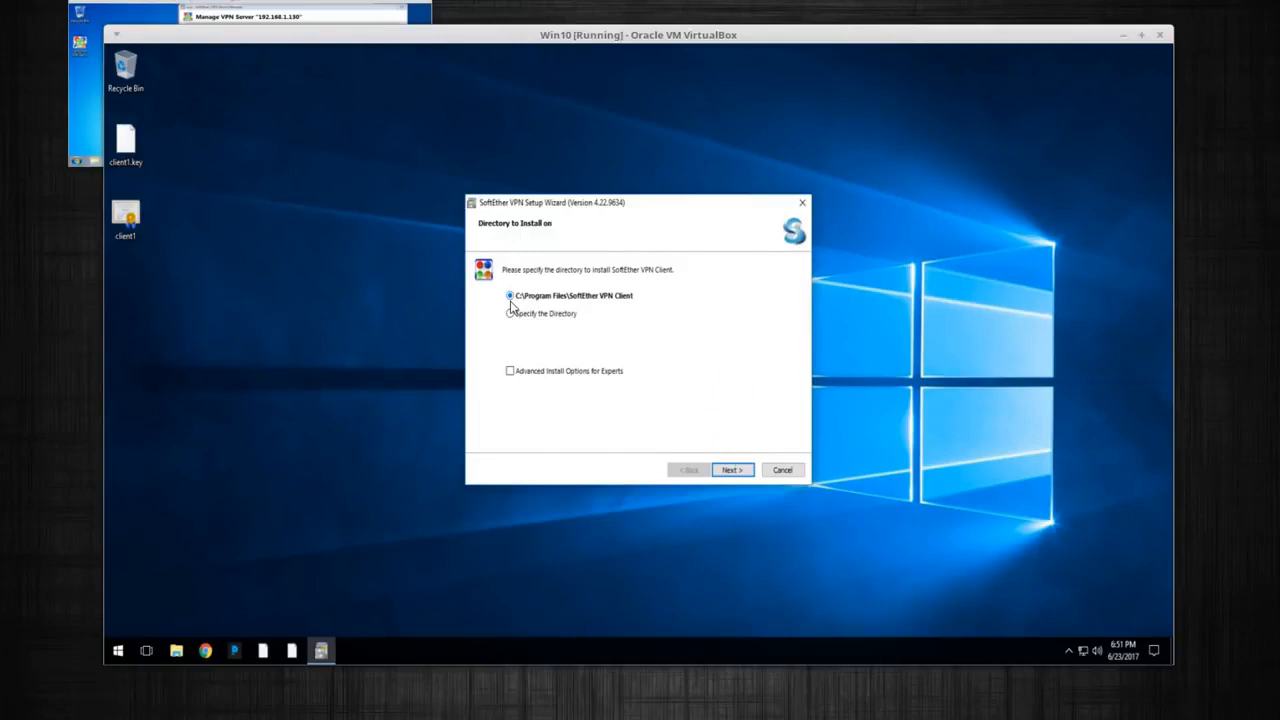
{"action": "left_click", "coordinate": [734, 472]}
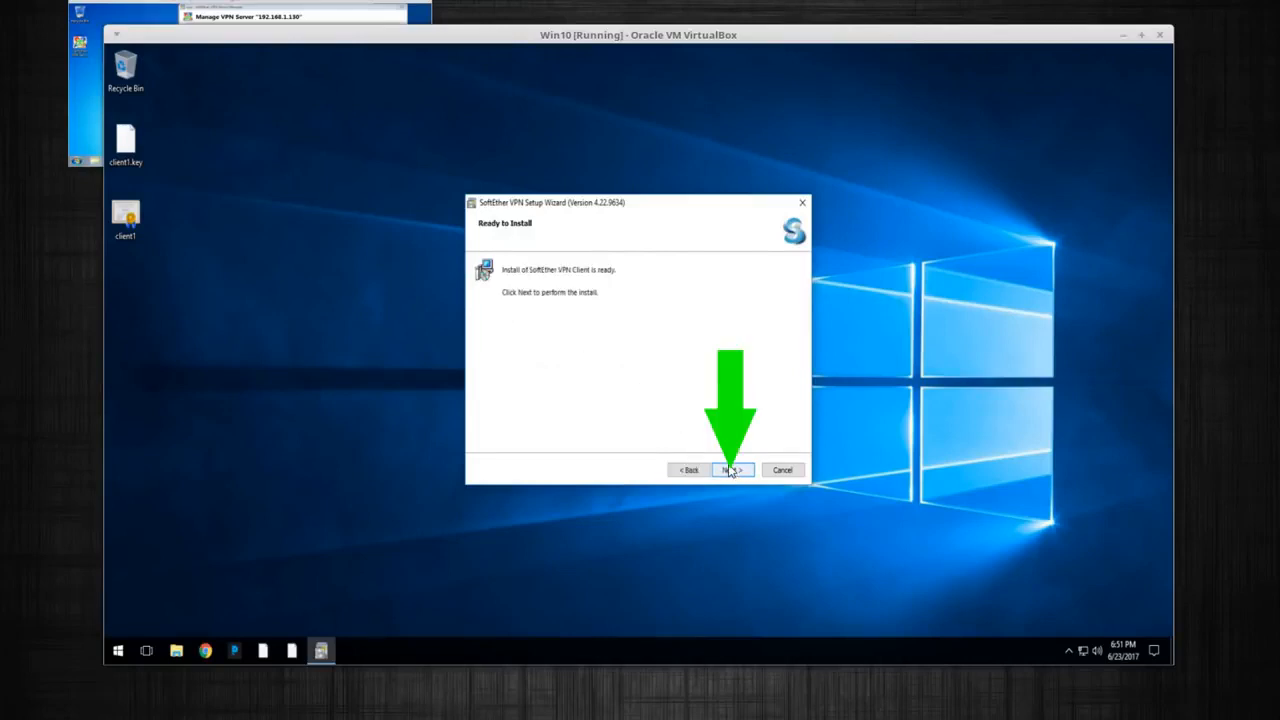
{"action": "left_click", "coordinate": [731, 470]}
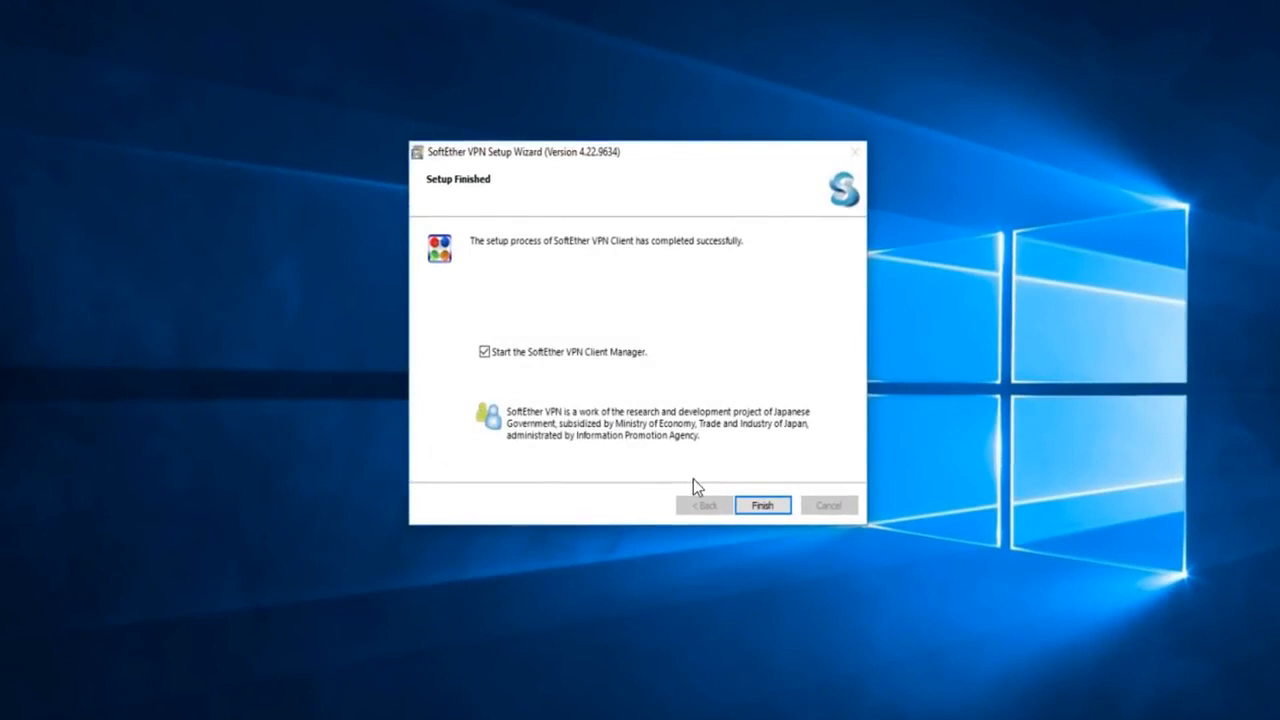
{"action": "left_click", "coordinate": [763, 505]}
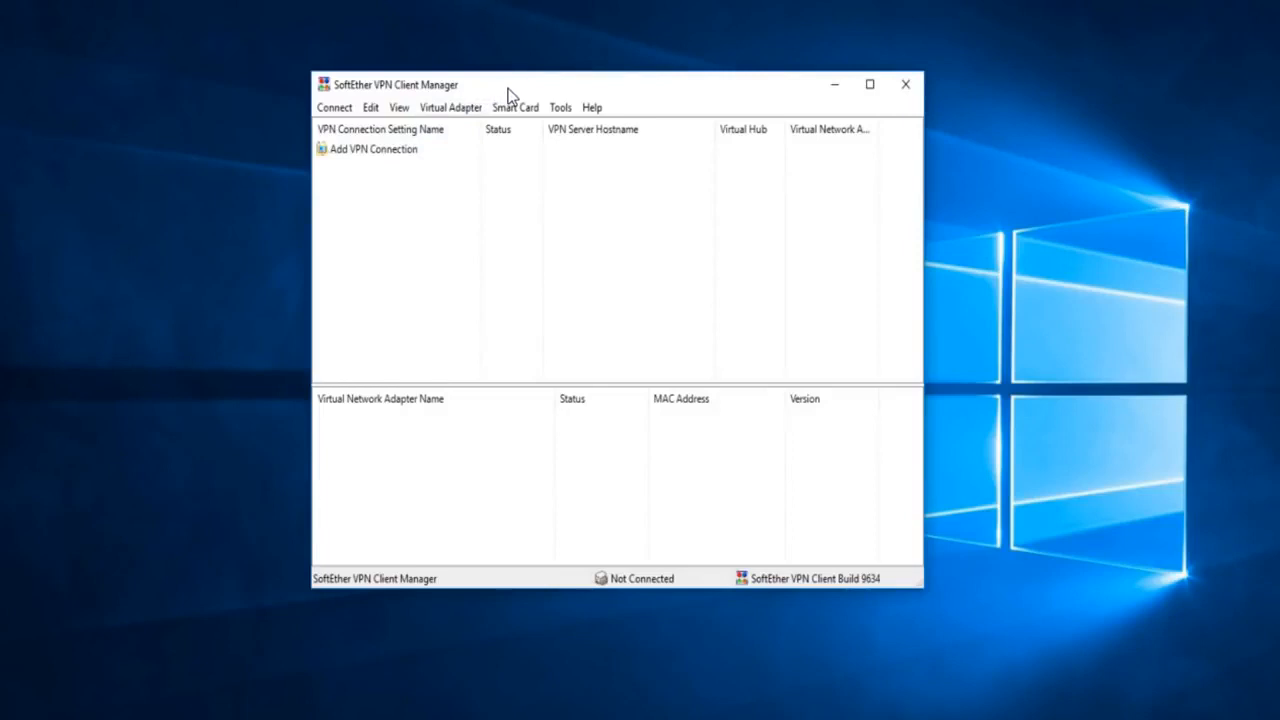
Start a new connection via Add VPN Connection, prompting for a virtual network adapter
{"action": "mouse_move", "coordinate": [509, 87]}
{"action": "left_mouse_down"}
{"action": "mouse_move", "coordinate": [488, 72]}
{"action": "mouse_move", "coordinate": [505, 78]}
{"action": "left_mouse_up"}
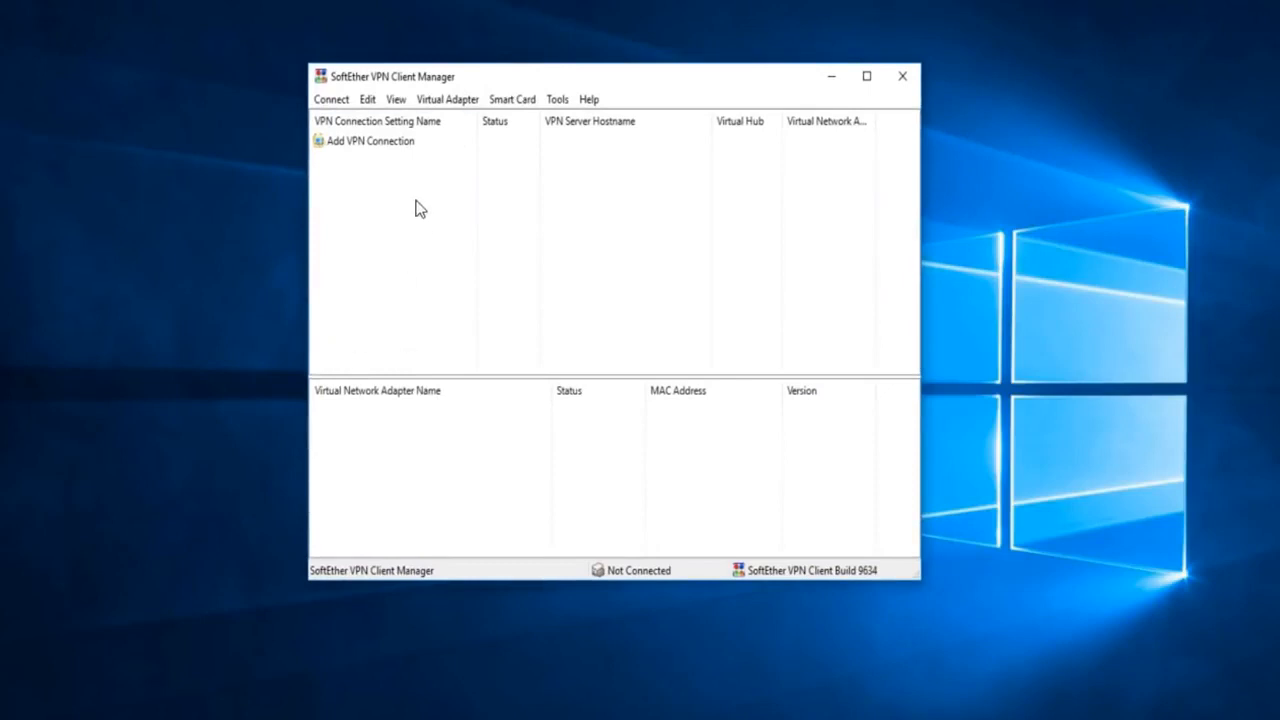
{"action": "double_click", "coordinate": [365, 150]}
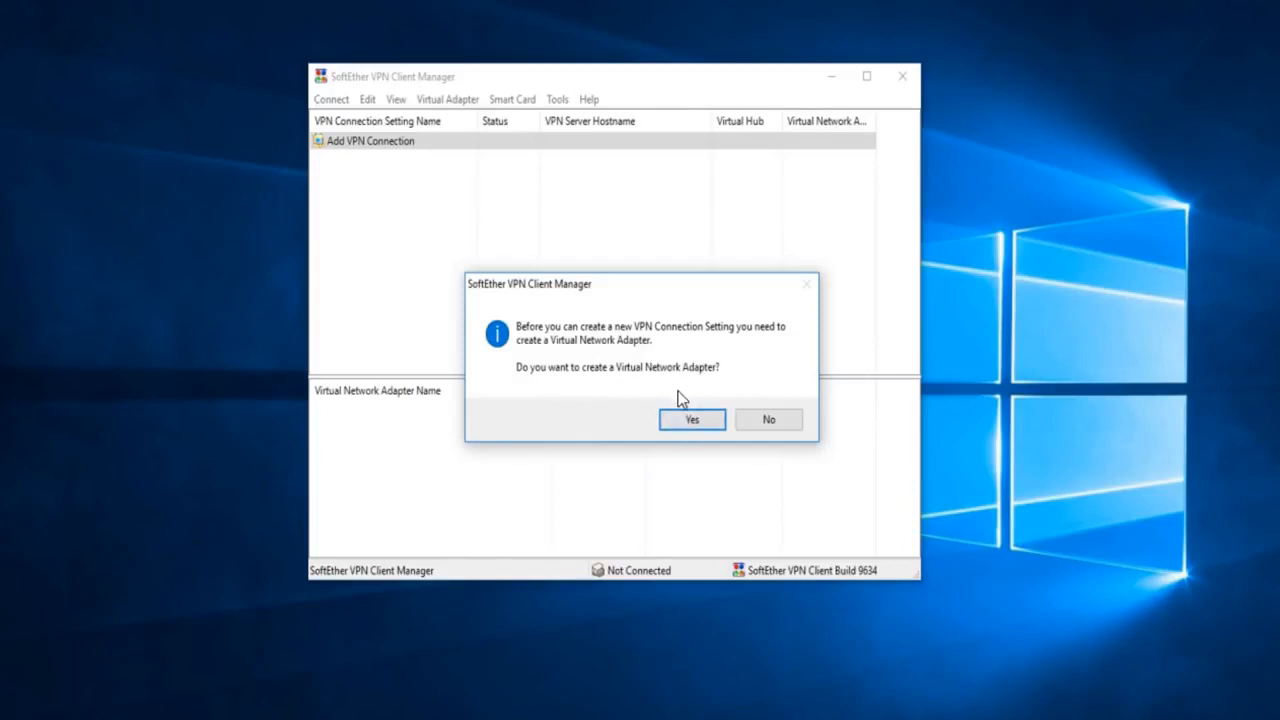
{"action": "left_click", "coordinate": [674, 424]}
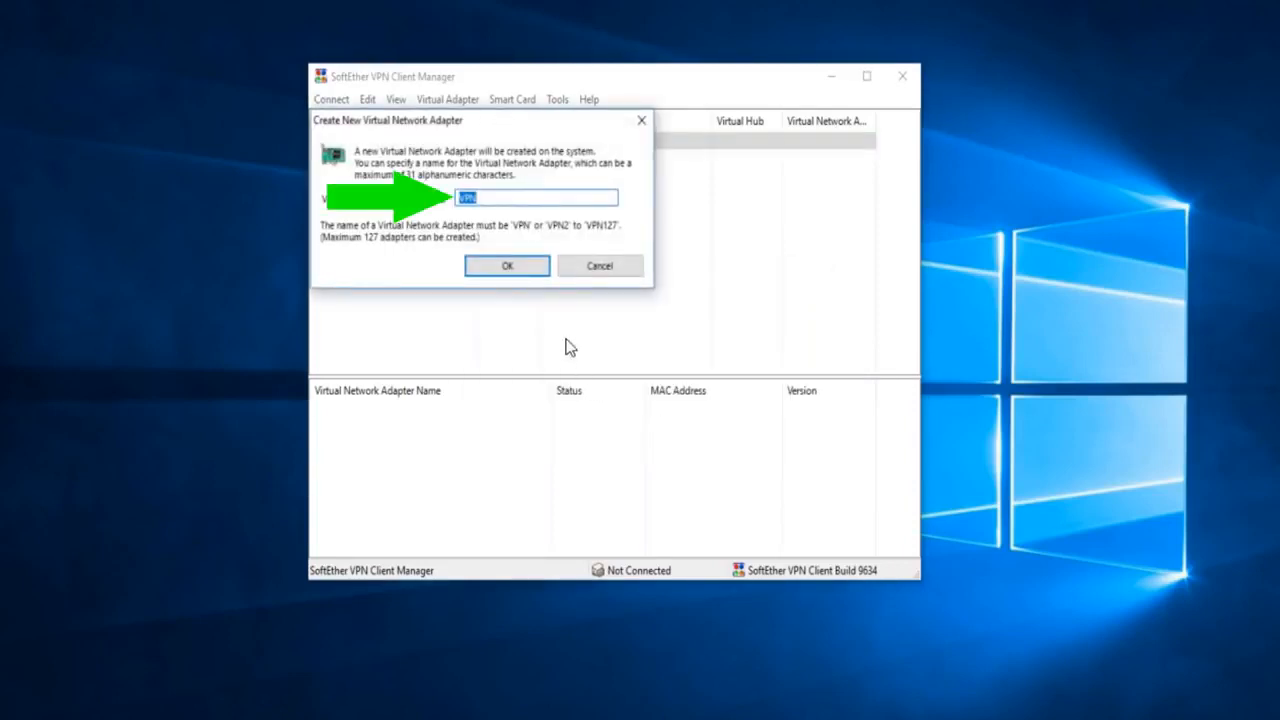
{"action": "left_click", "coordinate": [517, 264]}
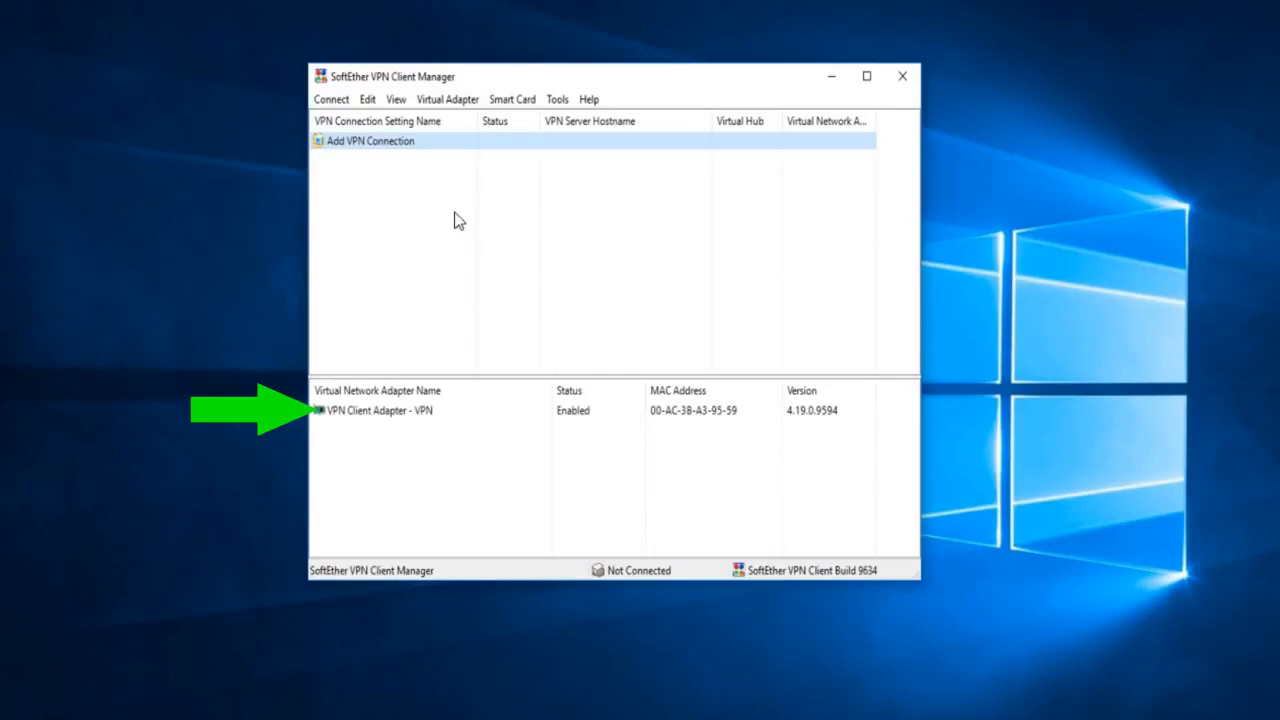
{"action": "left_click", "coordinate": [352, 411]}
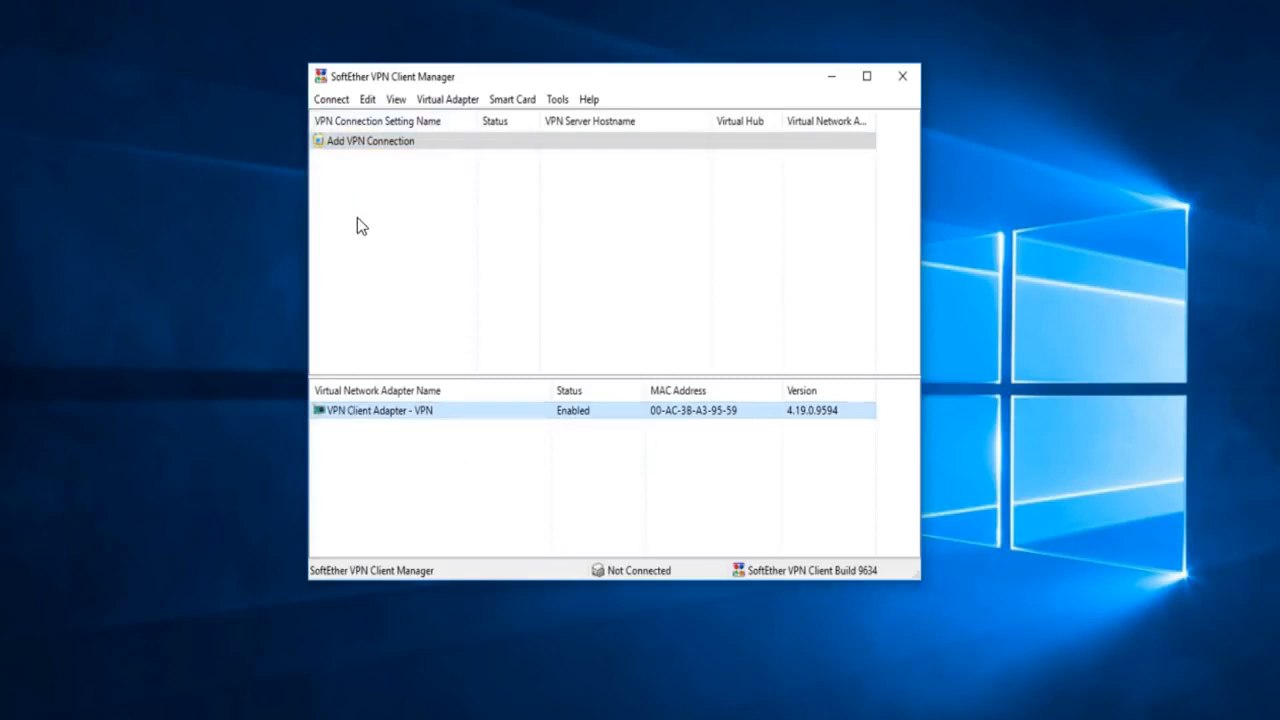
{"action": "left_click", "coordinate": [361, 143]}
Name the new connection client1 with host name 192.168.1.130
{"action": "double_click", "coordinate": [353, 143]}
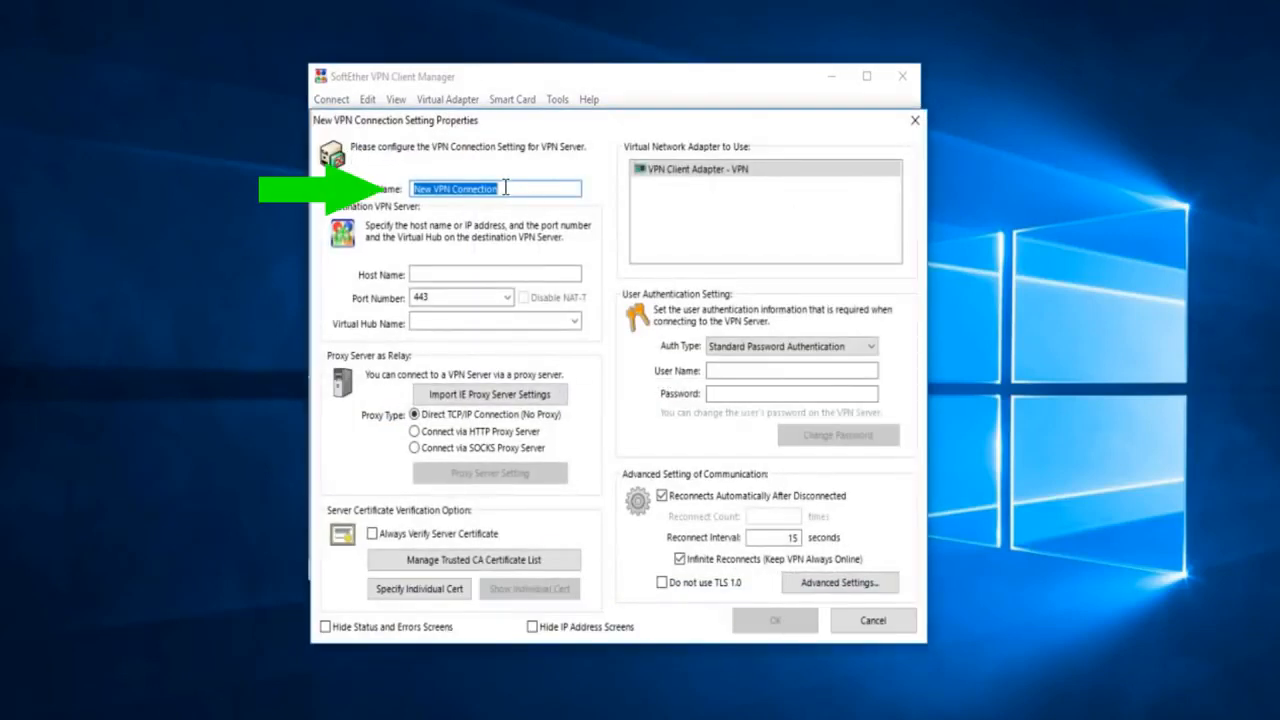
{"action": "left_click_drag", "start_coordinate": [505, 188], "coordinate": [388, 188]}
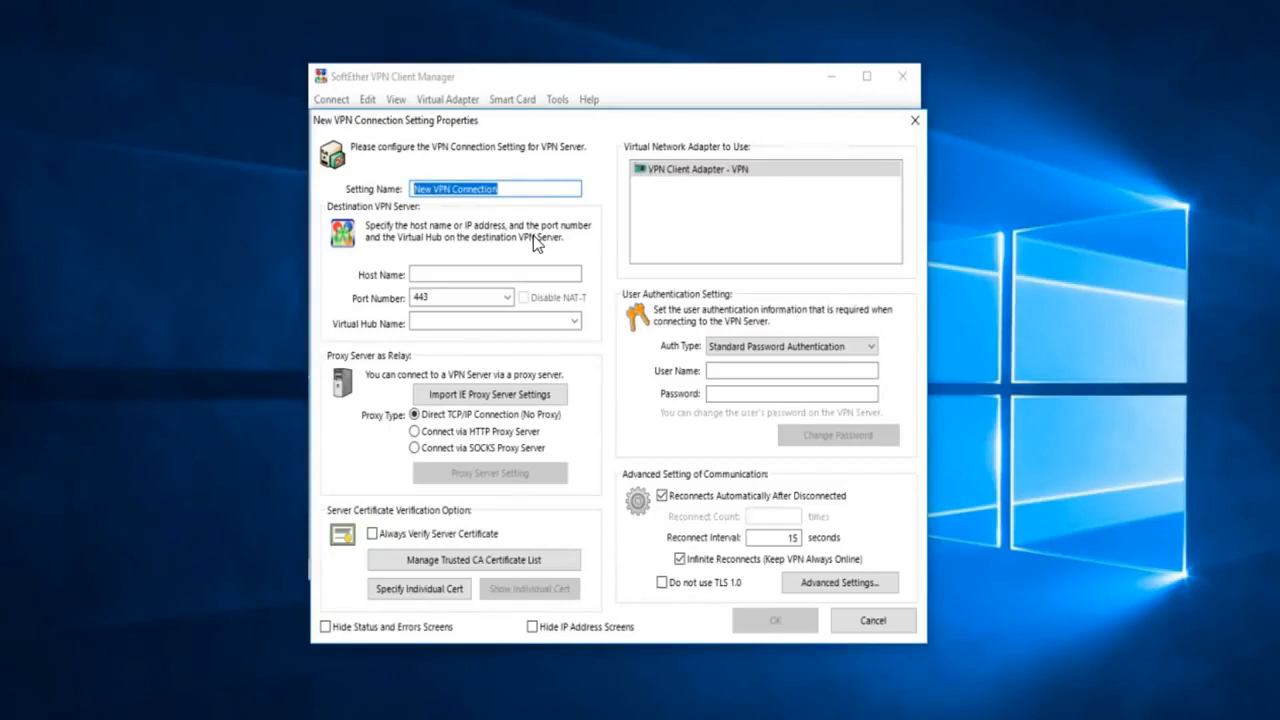
{"action": "type", "text": "client"}
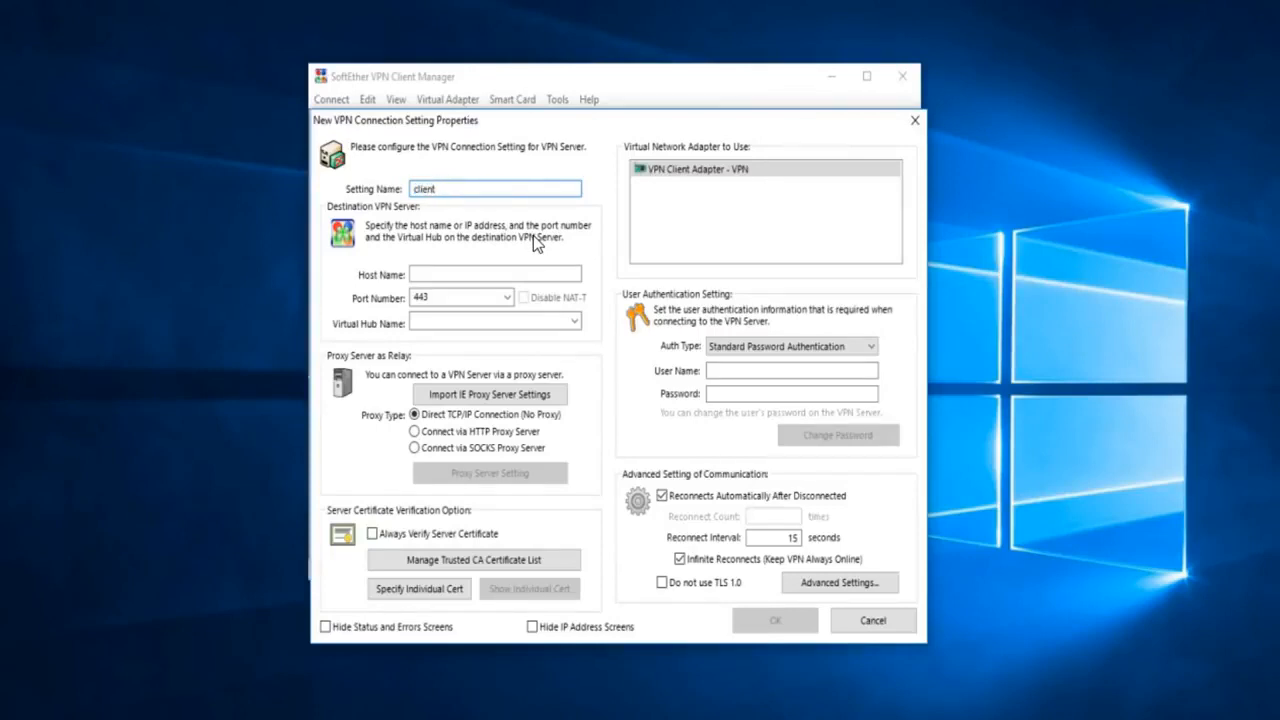
{"action": "type", "text": "1"}
{"action": "left_click", "coordinate": [442, 273]}
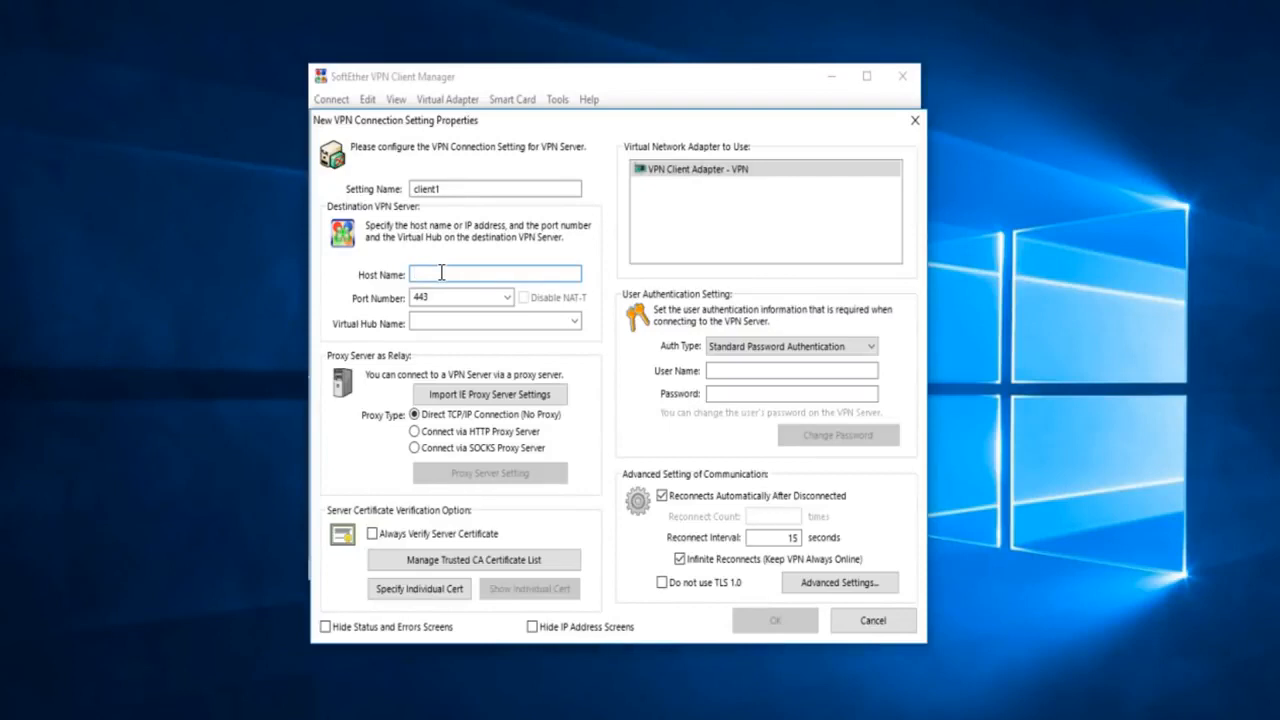
{"action": "type", "text": "192.168.1.130"}
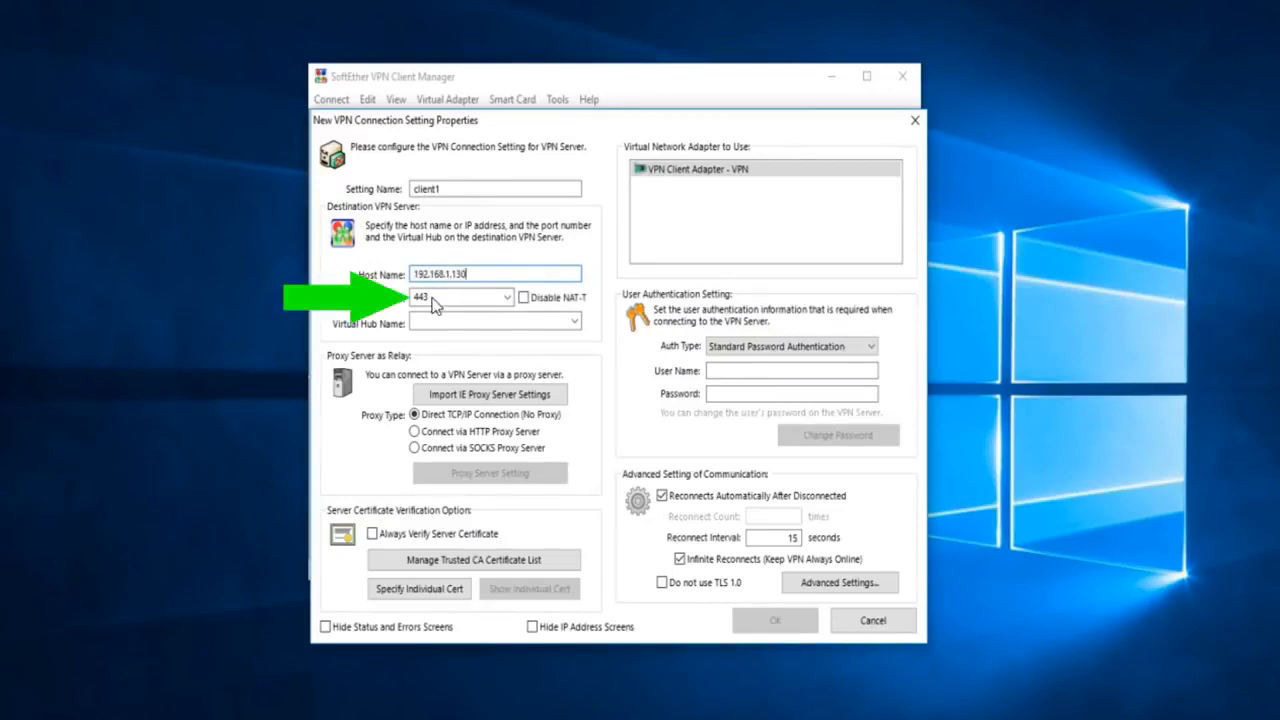
Set the port to 5555 (SE-VPN Port) and open the authentication types
{"action": "left_click", "coordinate": [507, 298]}
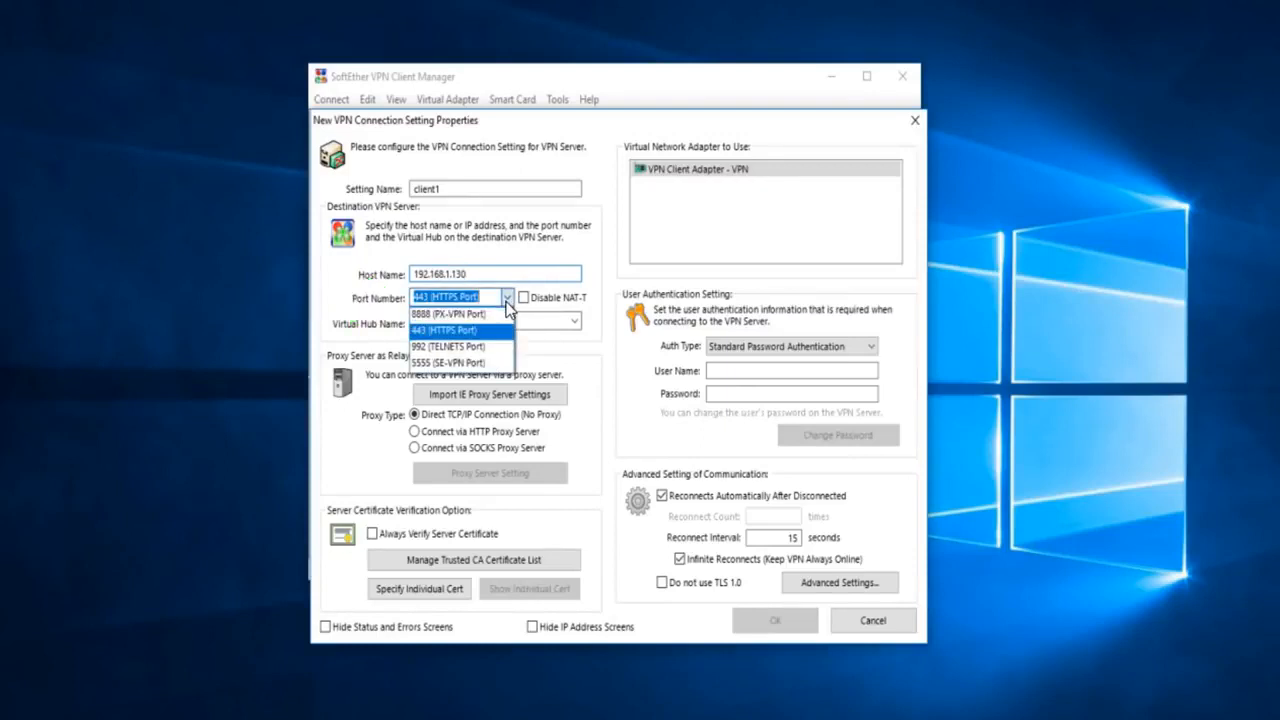
{"action": "left_click", "coordinate": [460, 364]}
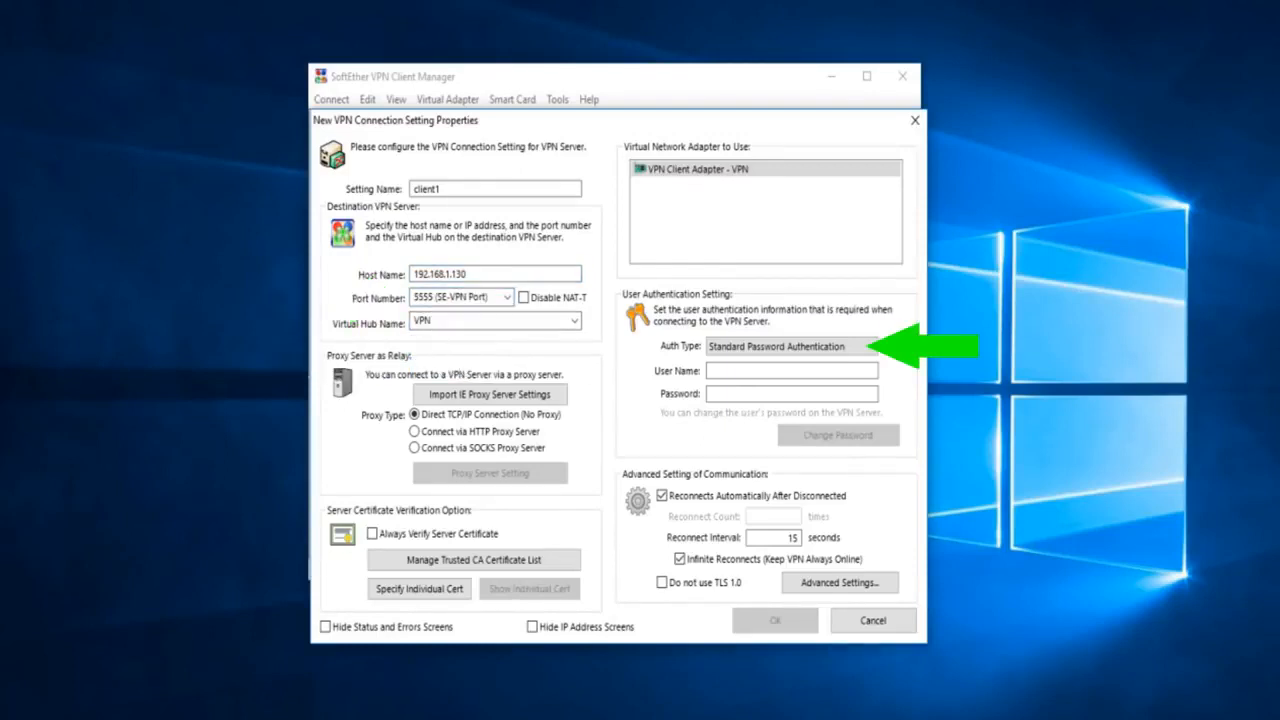
{"action": "left_click", "coordinate": [817, 352]}
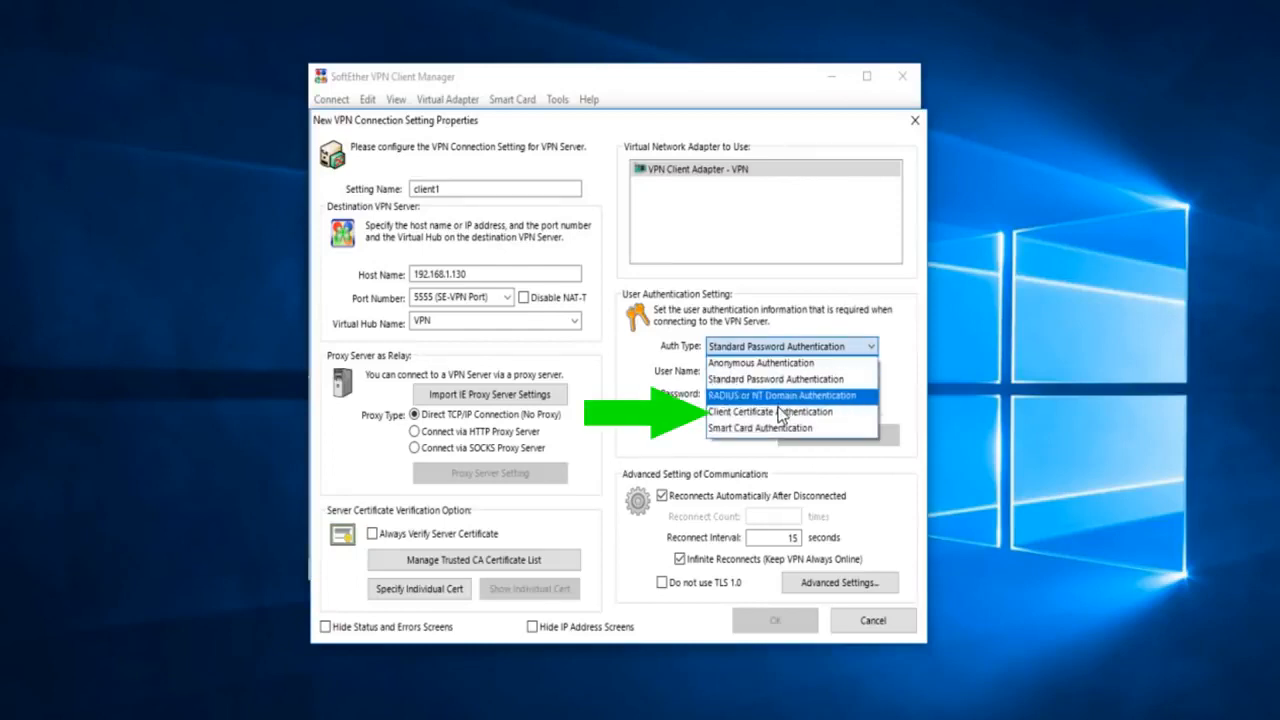
Use Client Certificate Authentication with user name client1
{"action": "left_click", "coordinate": [749, 421]}
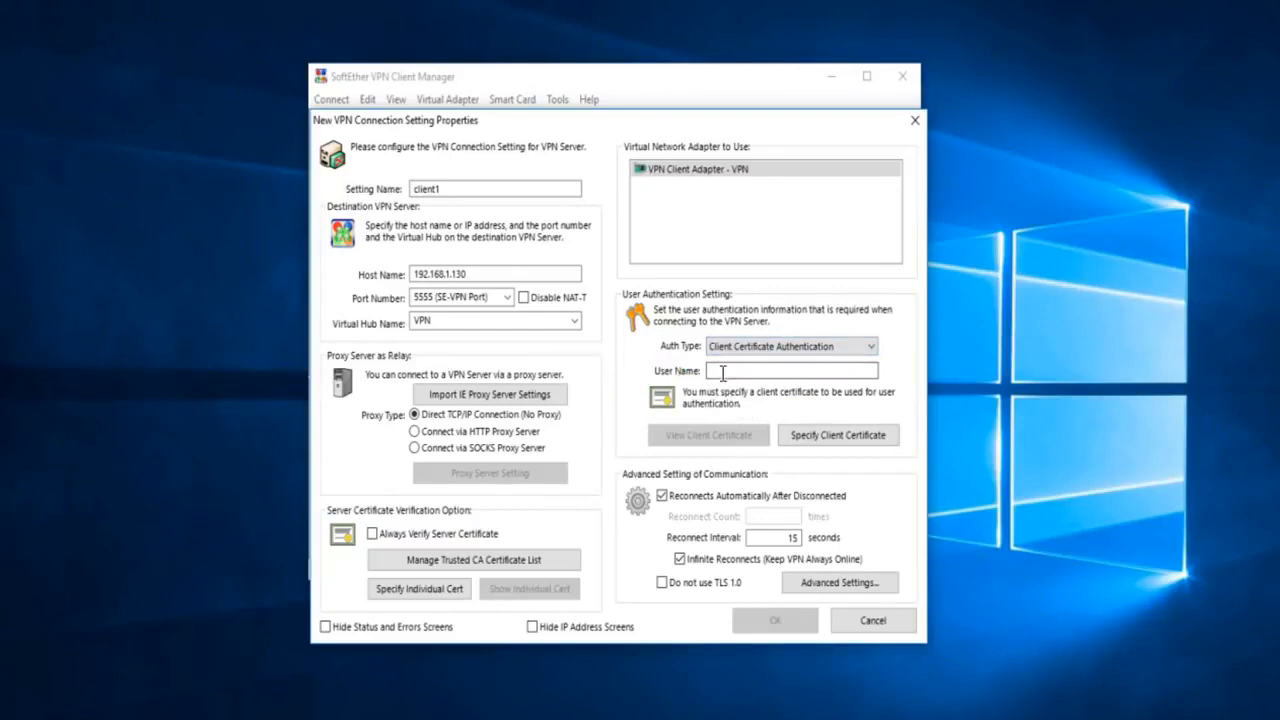
{"action": "left_click", "coordinate": [722, 372]}
{"action": "type", "text": "client1"}
Specify the client1 certificate and client1.key with its passphrase, then save the connection
{"action": "left_click", "coordinate": [829, 442]}
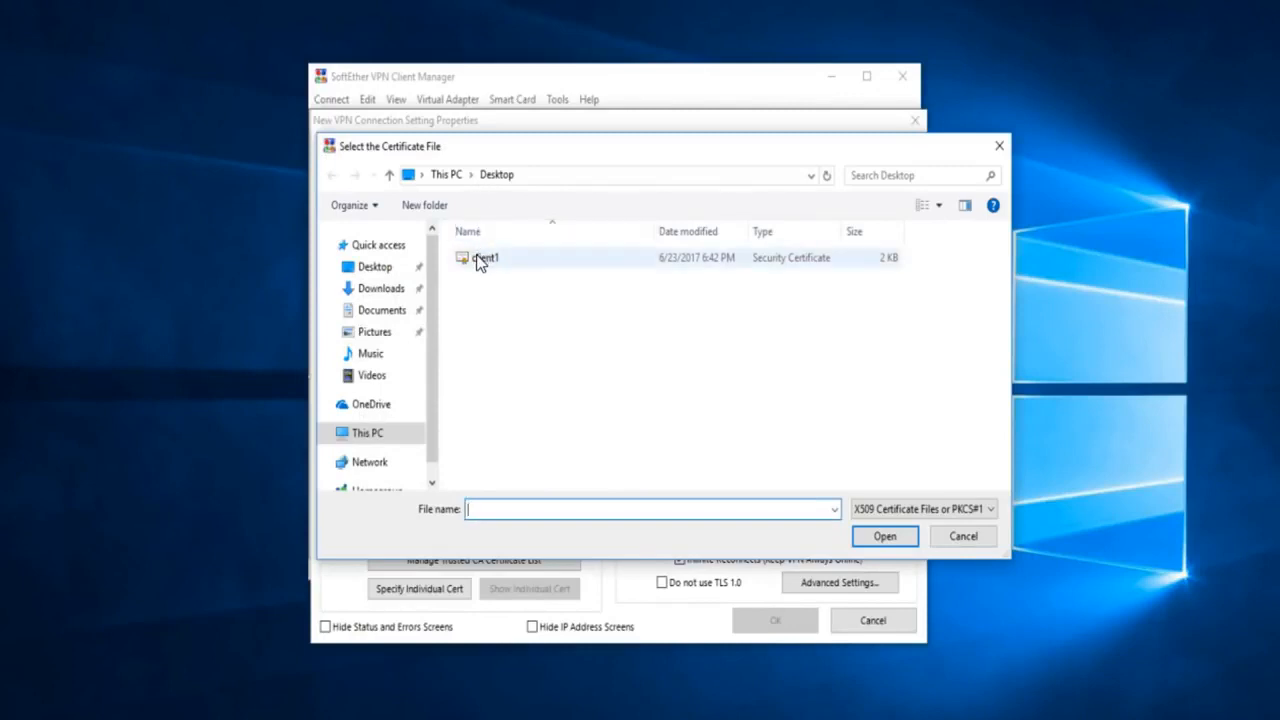
{"action": "left_click", "coordinate": [479, 258]}
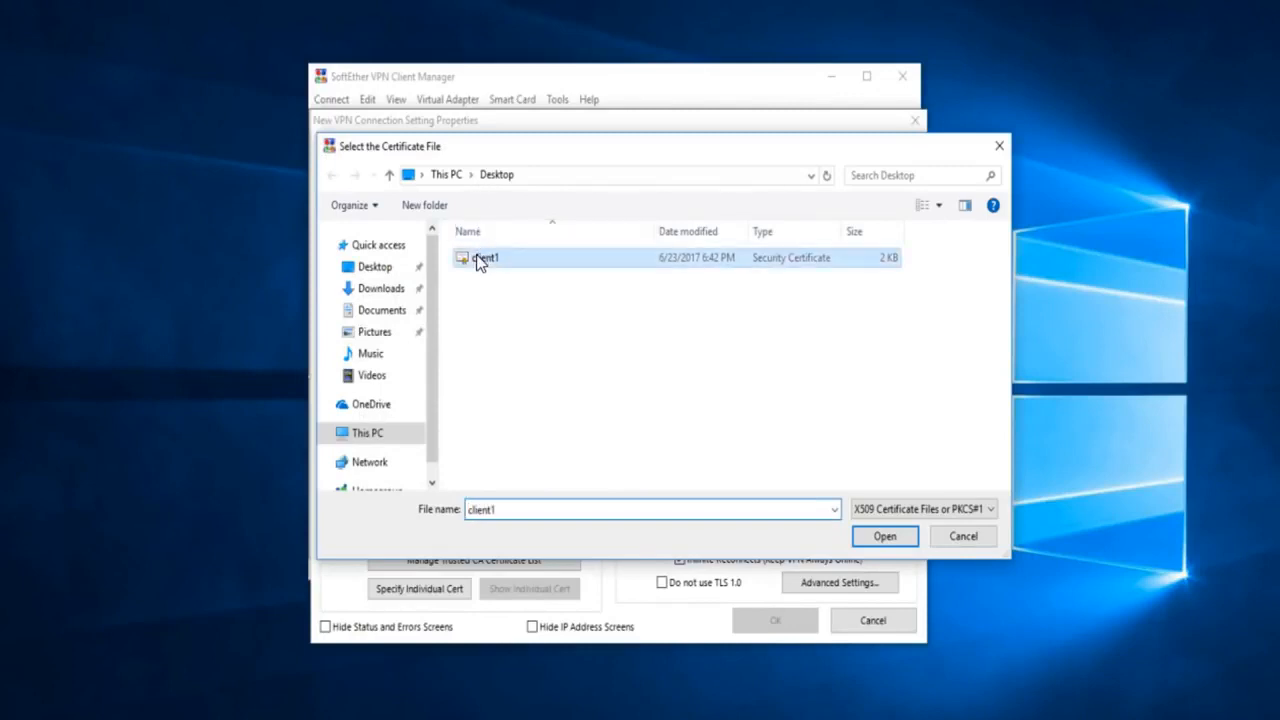
{"action": "left_click", "coordinate": [884, 537]}
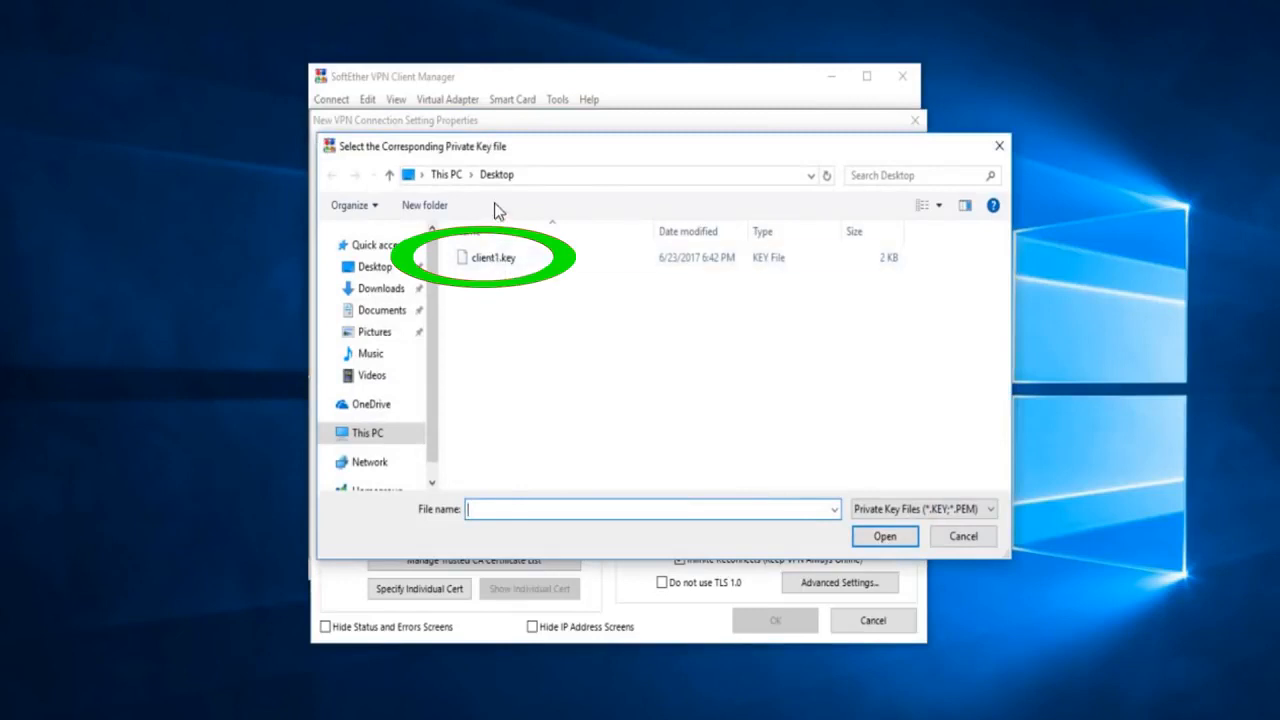
{"action": "left_click", "coordinate": [495, 258]}
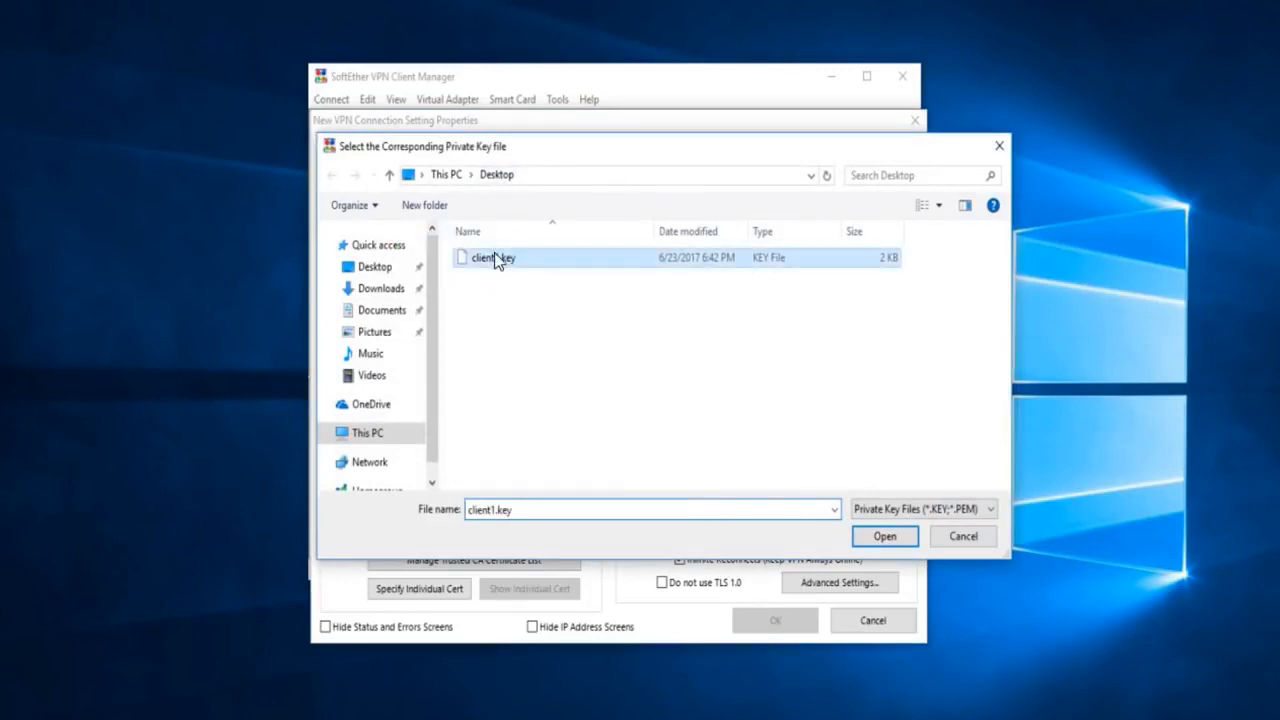
{"action": "left_click", "coordinate": [890, 534]}
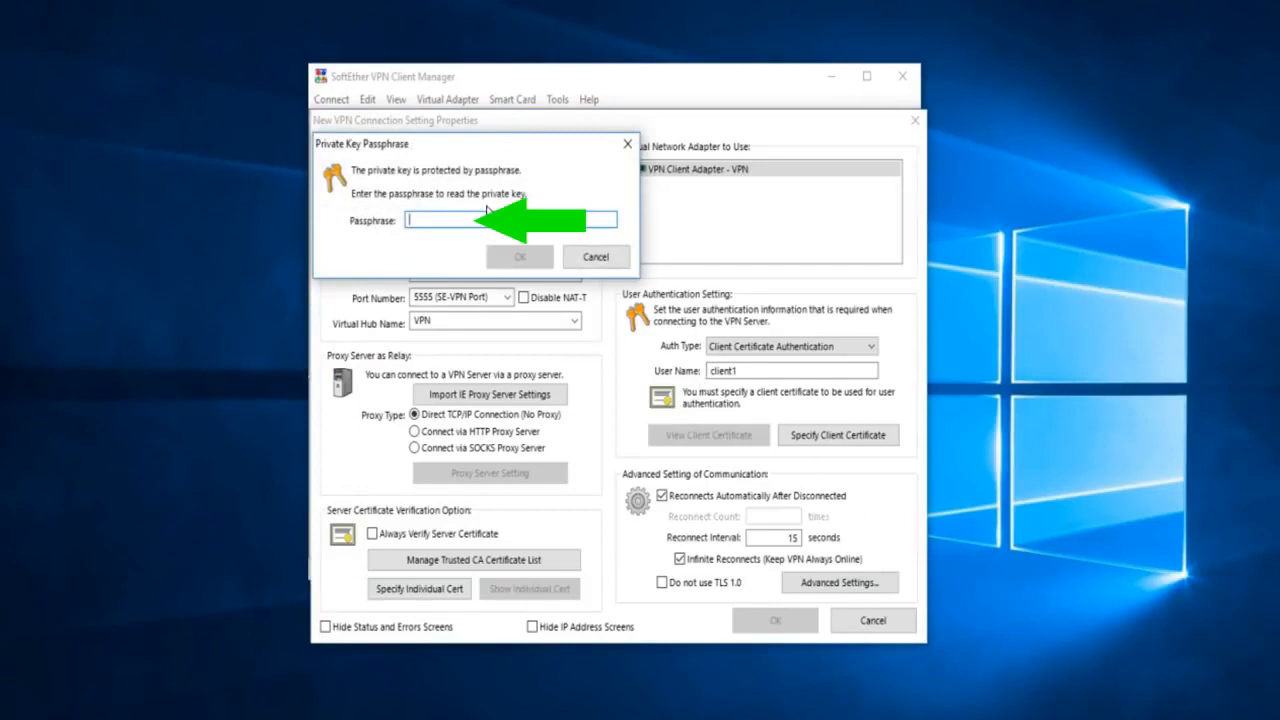
{"action": "type", "text": "*******"}
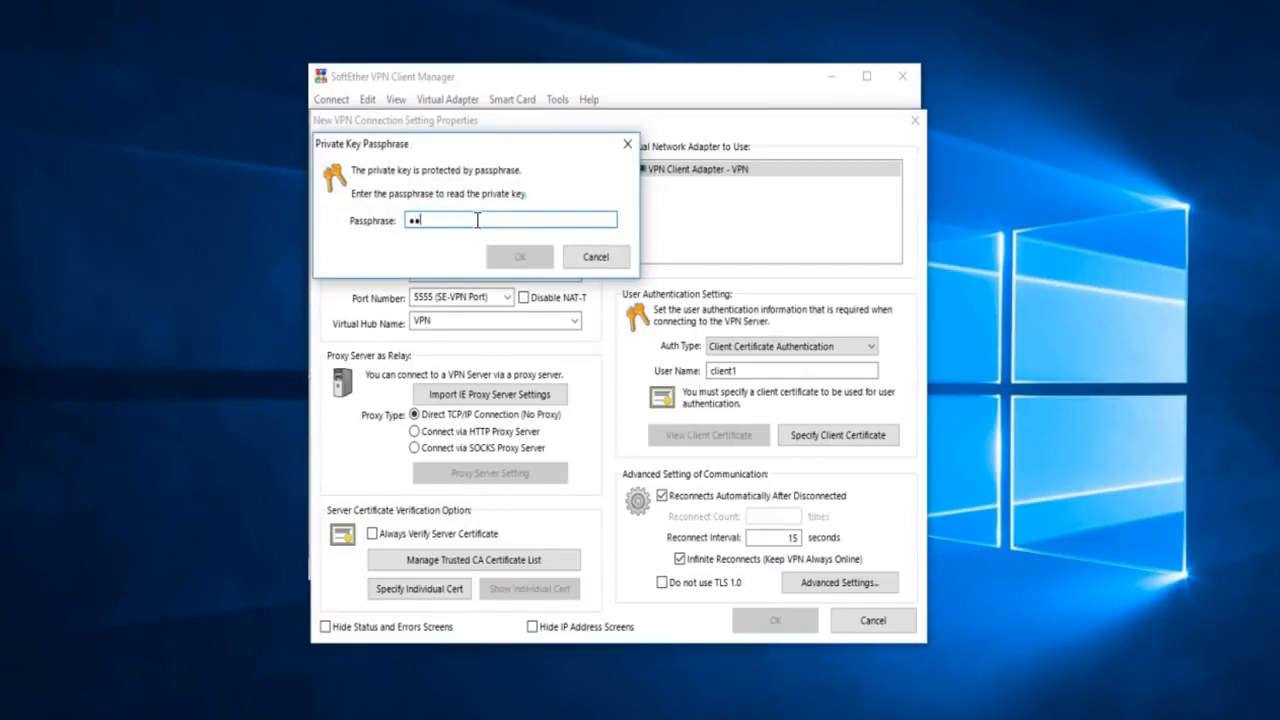
{"action": "type", "text": "*"}
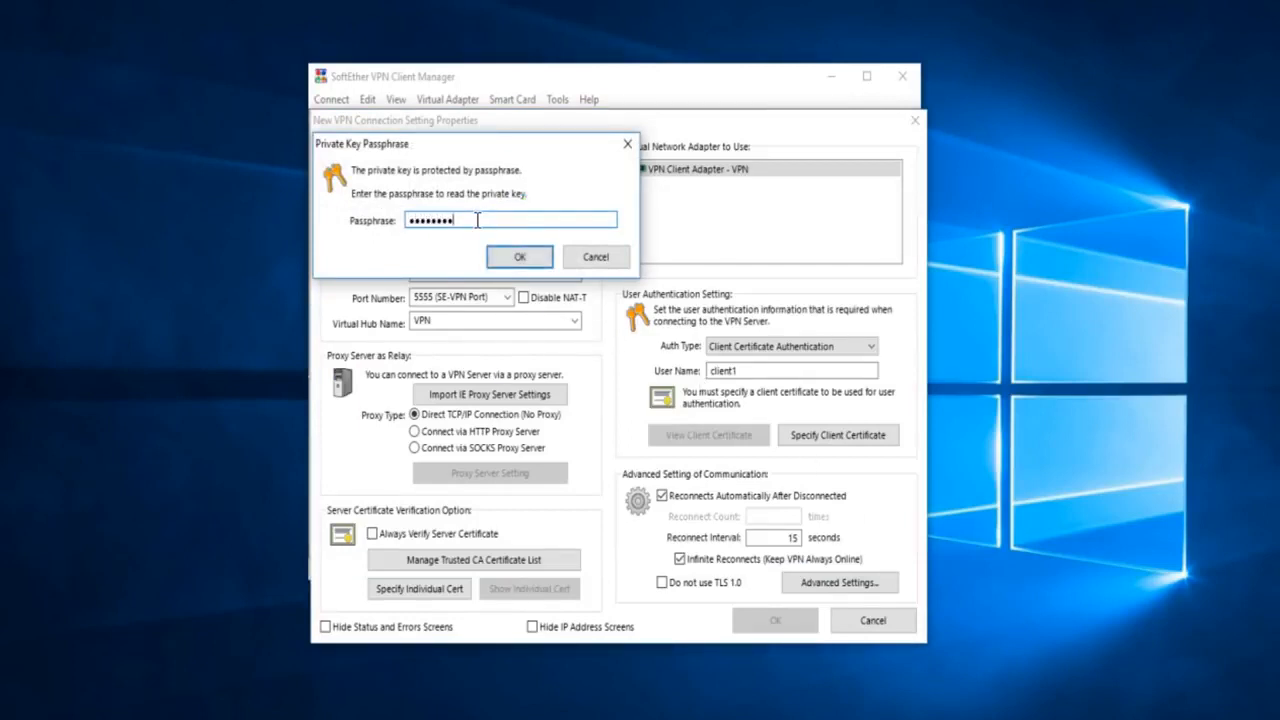
{"action": "left_click", "coordinate": [517, 257]}
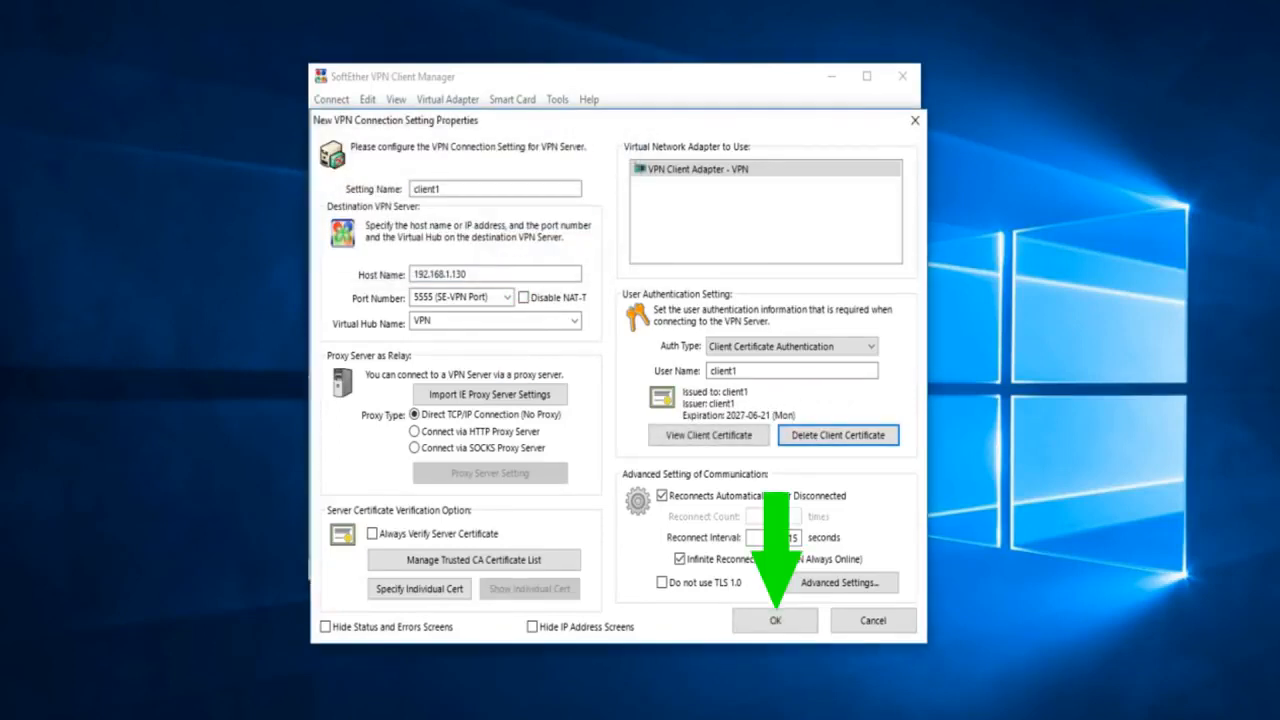
{"action": "left_click", "coordinate": [775, 620]}
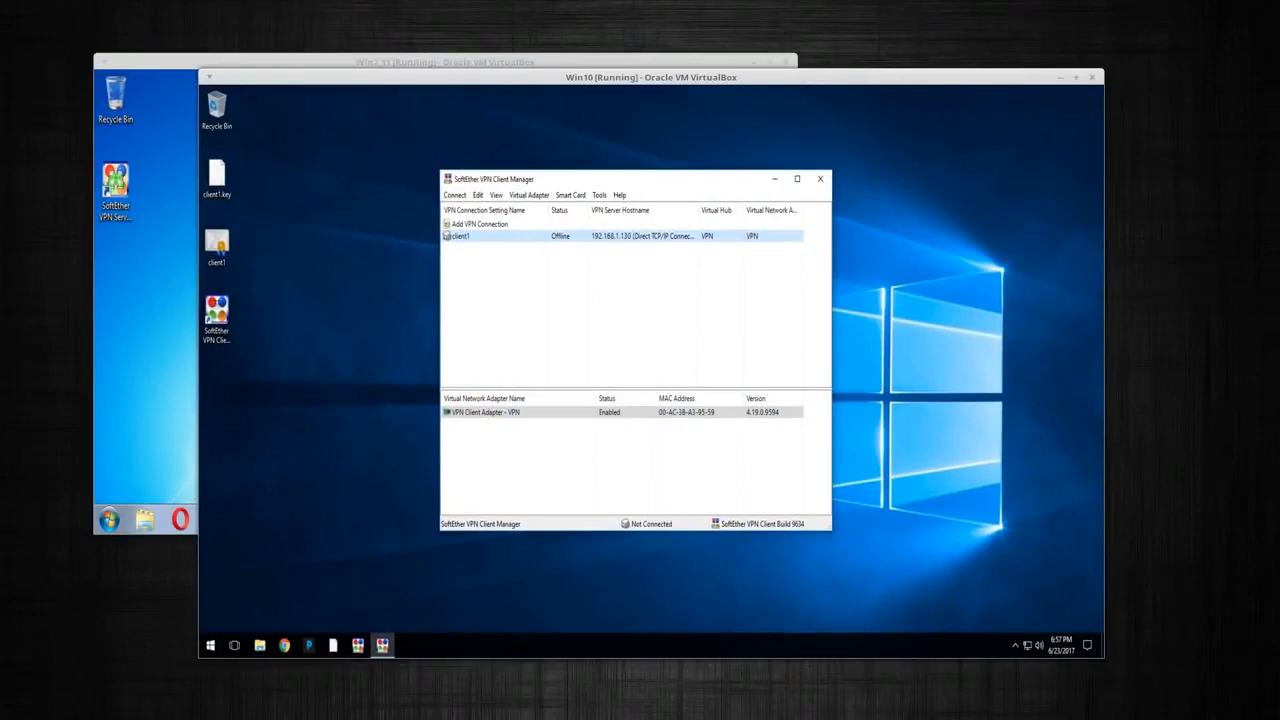
Connect client1 to the VPN server, then bring the Win7 server VM forward
{"action": "right_click", "coordinate": [507, 237]}
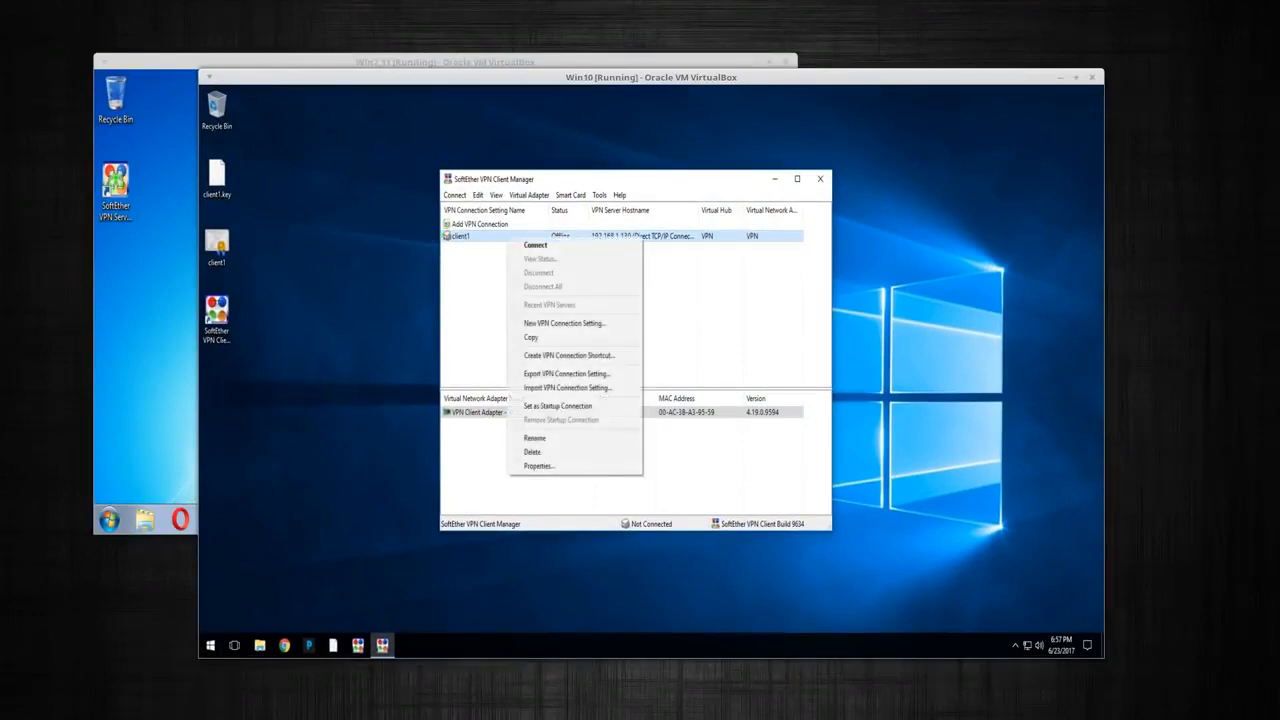
{"action": "left_click", "coordinate": [530, 245]}
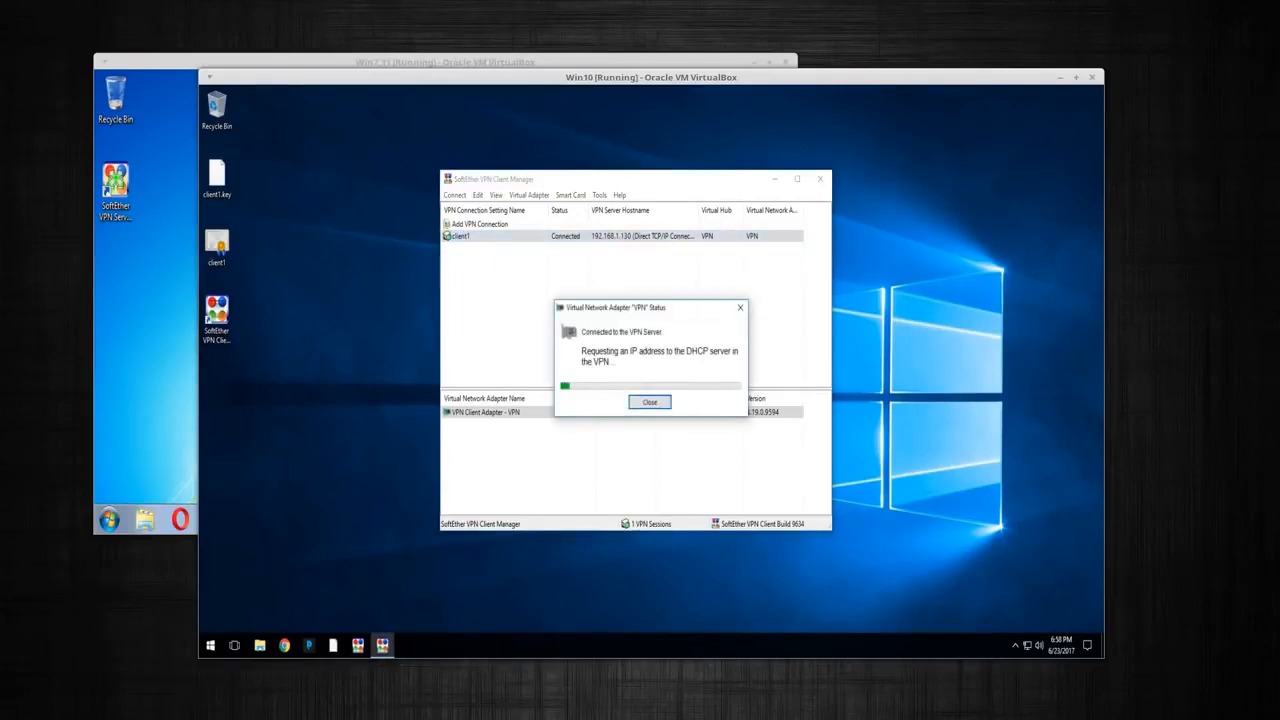
{"action": "left_click_drag", "start_coordinate": [651, 77], "coordinate": [769, 59]}
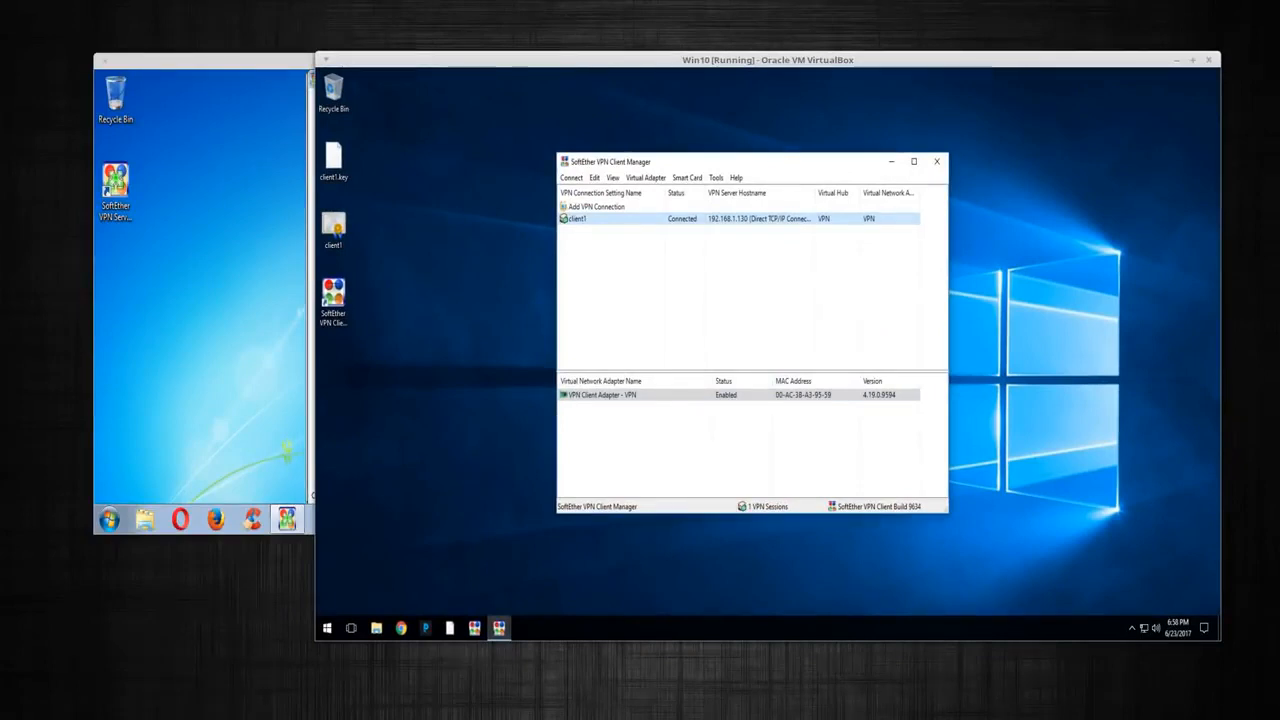
{"action": "key", "text": "alt+Tab"}
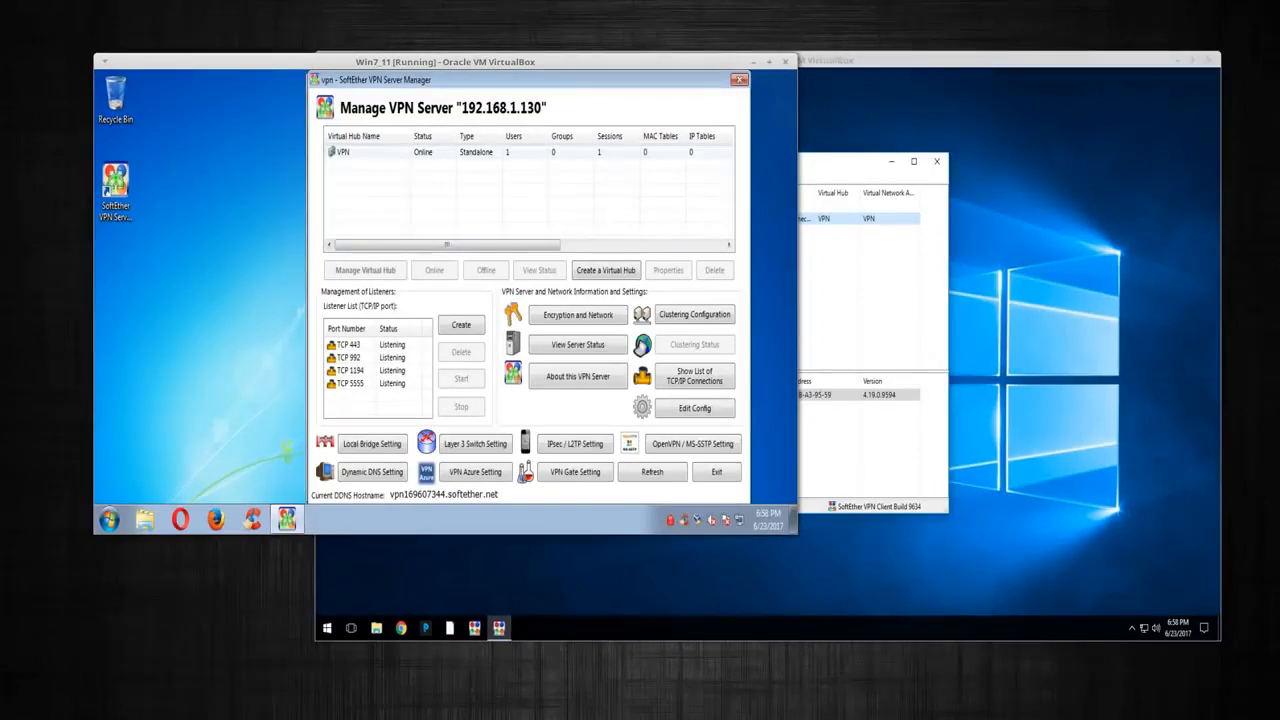
Switch between the VMs to confirm hub VPN shows 1 session on the server
{"action": "mouse_move", "coordinate": [447, 245]}
{"action": "left_mouse_down"}
{"action": "mouse_move", "coordinate": [560, 245]}
{"action": "mouse_move", "coordinate": [447, 245]}
{"action": "left_mouse_up"}
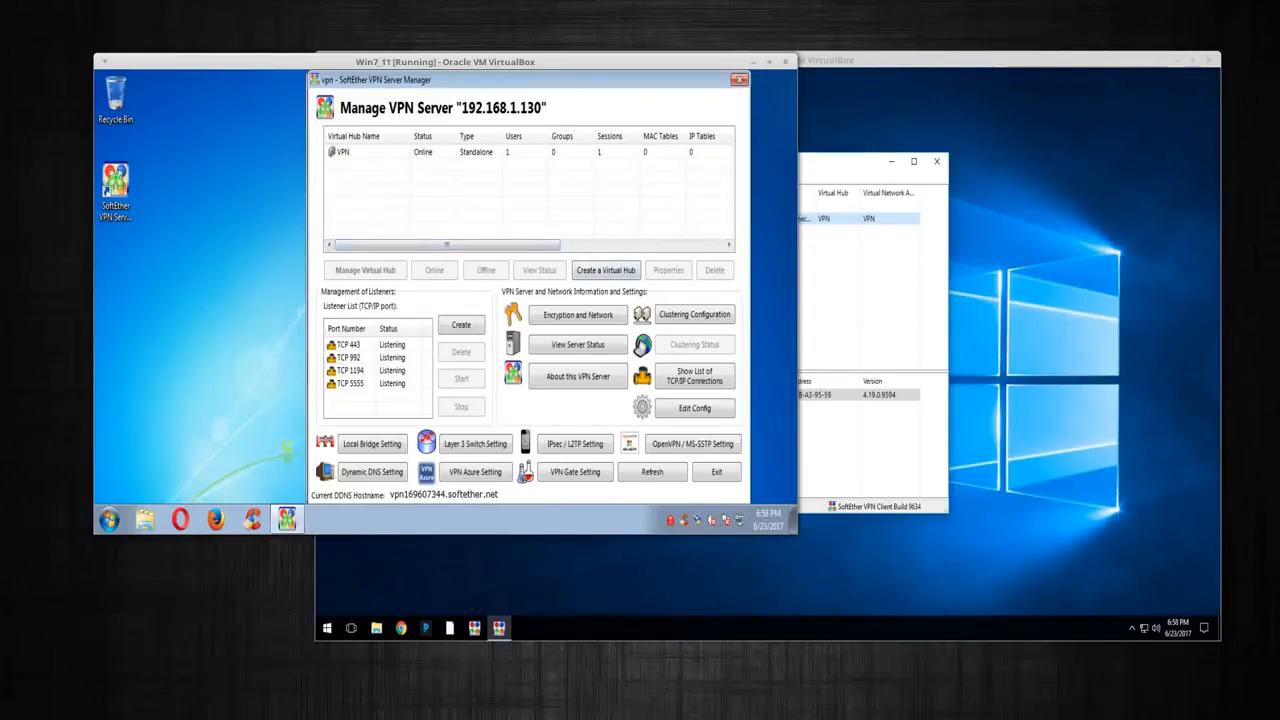
{"action": "key", "text": "alt+Tab"}
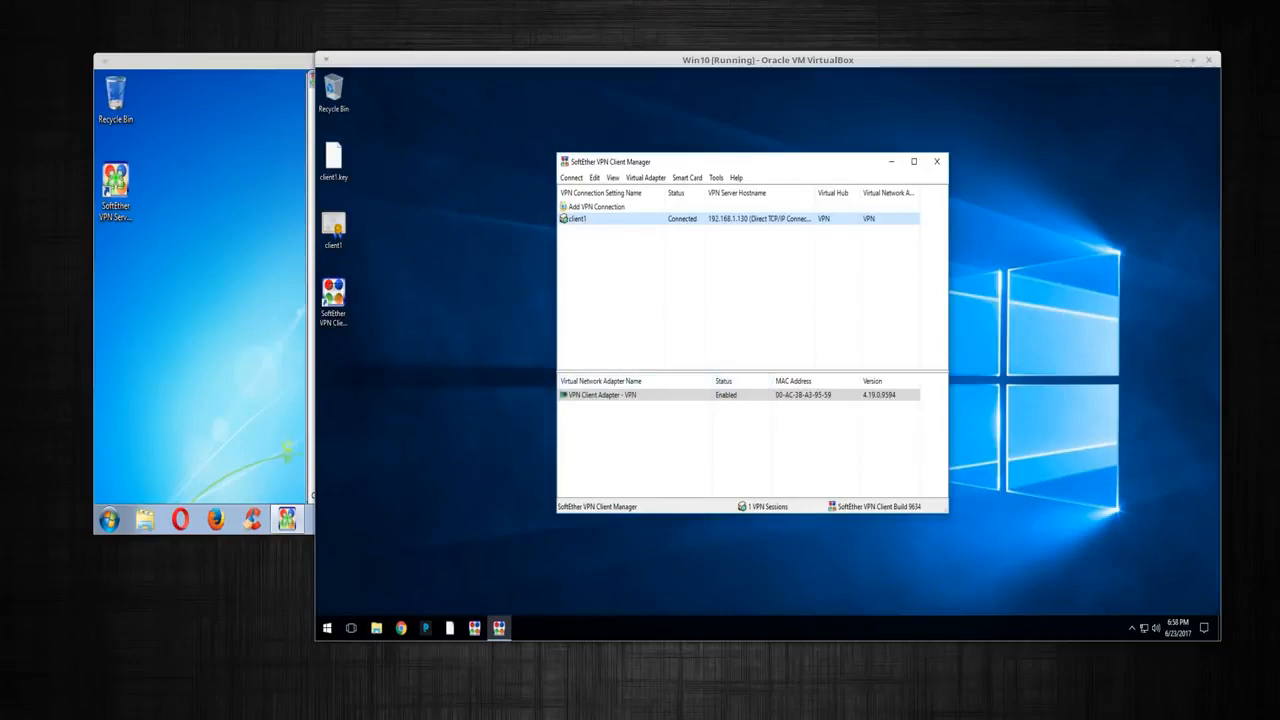
{"action": "key", "text": "alt+Tab"}
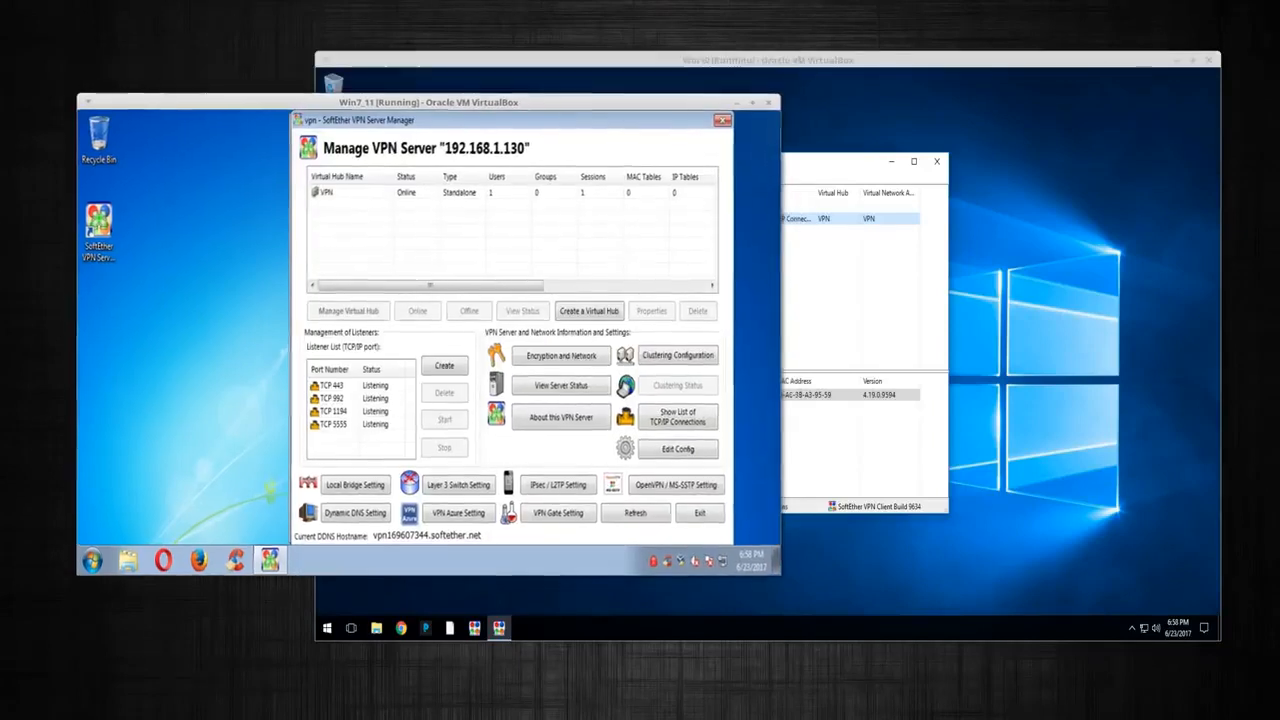